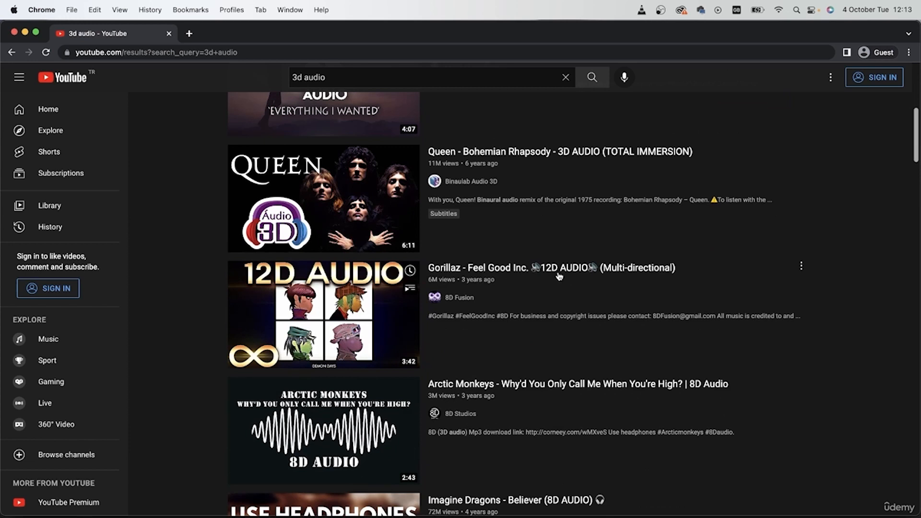
- Browse the 3D audio search results and open the video "Adele - Hello || 8D Audio"
scroll(543, 280, down, 6)
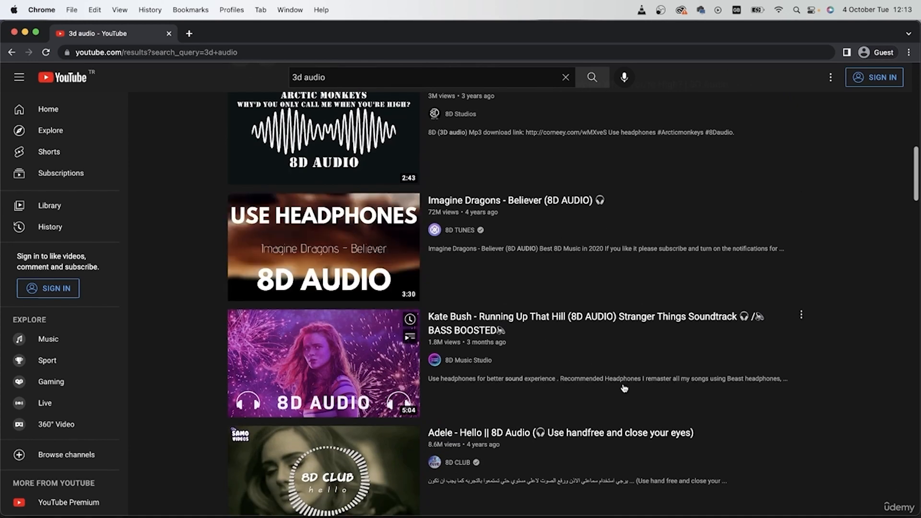
scroll(160, 354, down, 7)
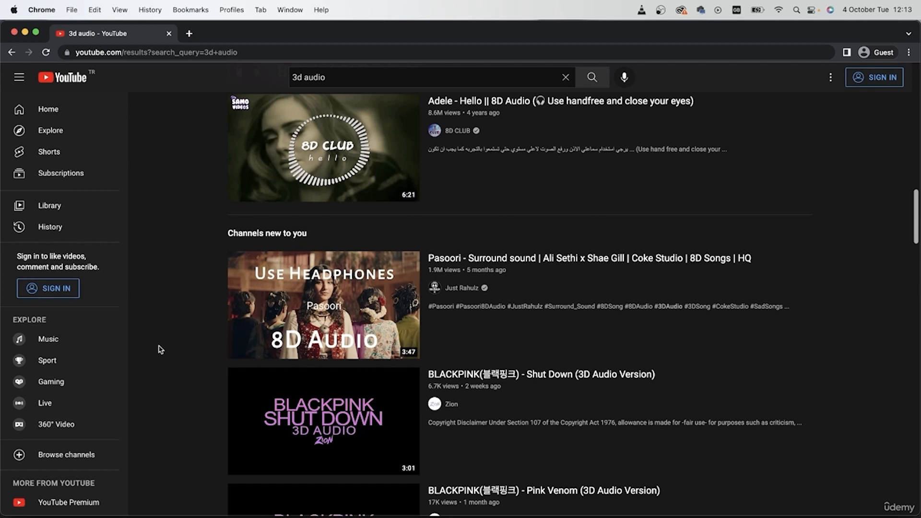
scroll(870, 412, up, 4)
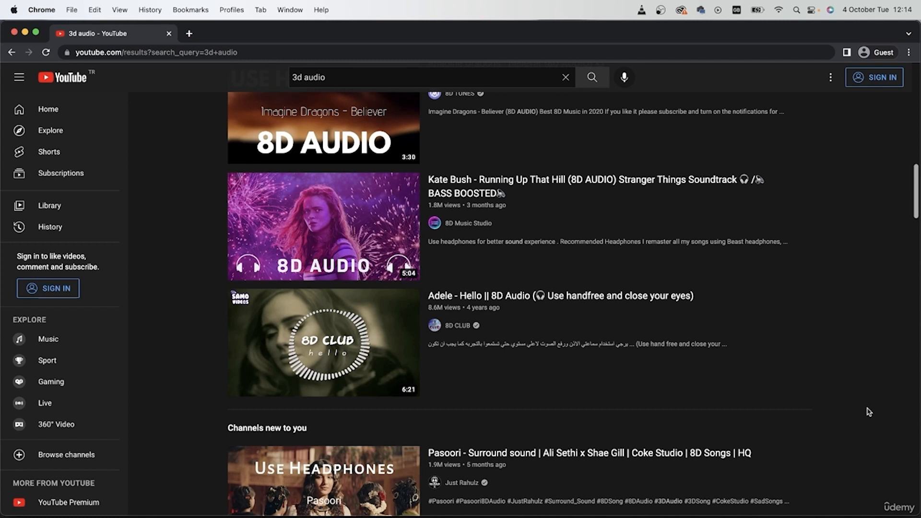
click(320, 355)
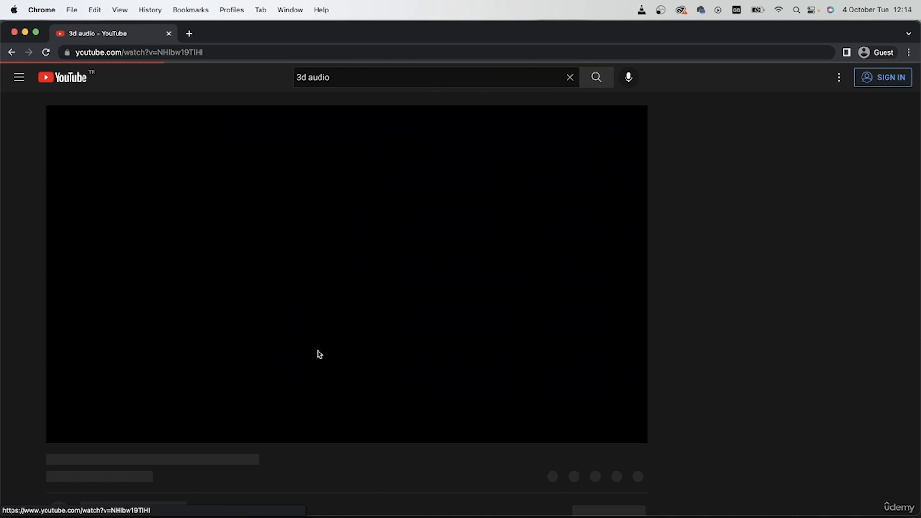
- Sample the 8D Audio video from about one minute in, skip ahead a little, and pause playback
mouse_move(120, 433)
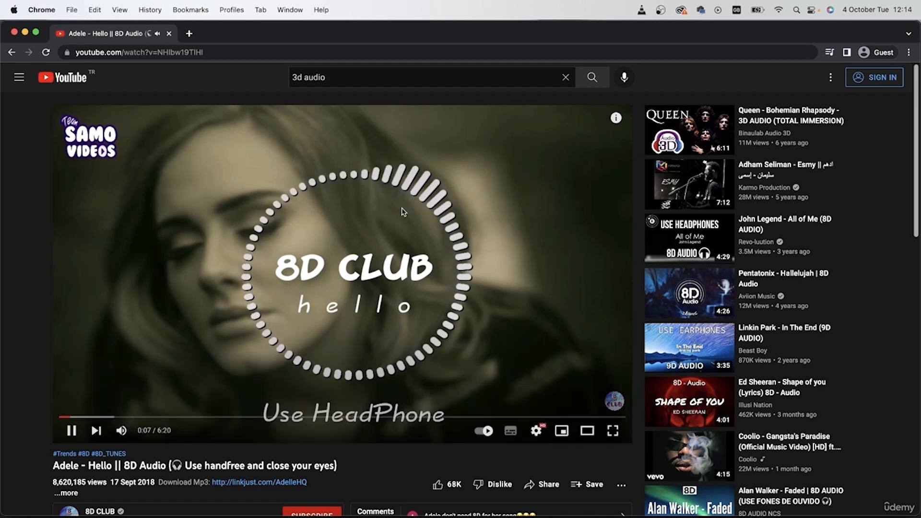
click(155, 417)
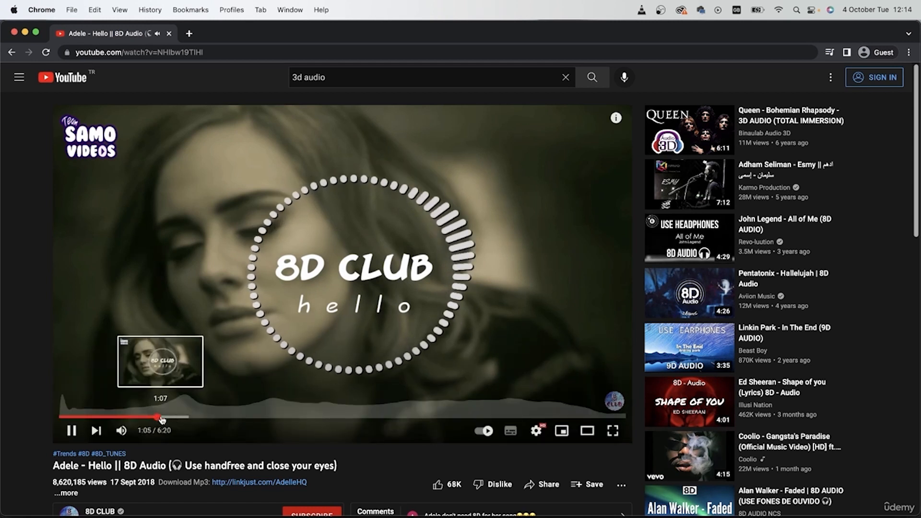
click(177, 418)
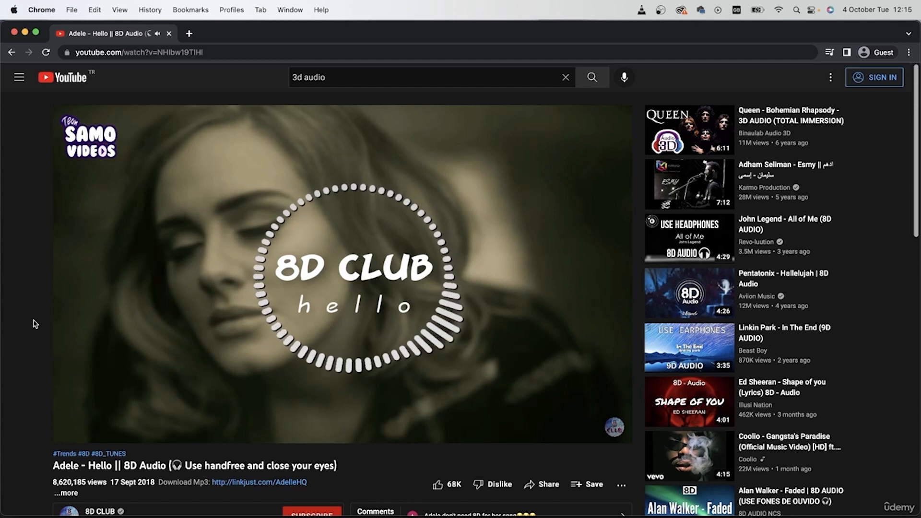
mouse_move(231, 291)
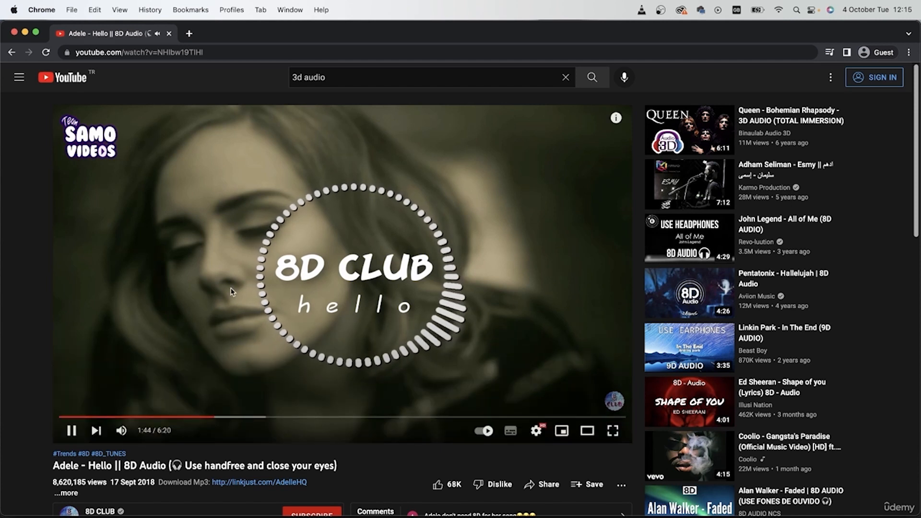
click(231, 292)
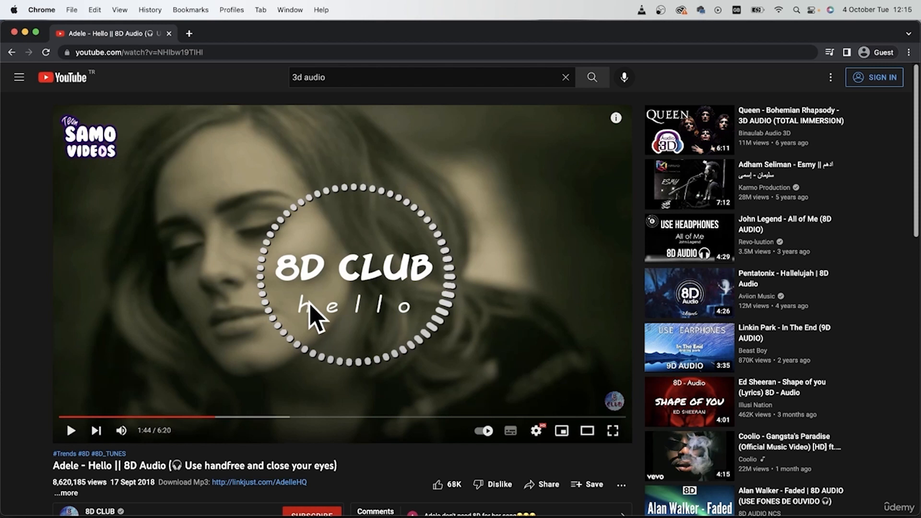
- Return to the 3D audio search results and open "LST | 3D Sound Demo" in a new tab
right_click(12, 52)
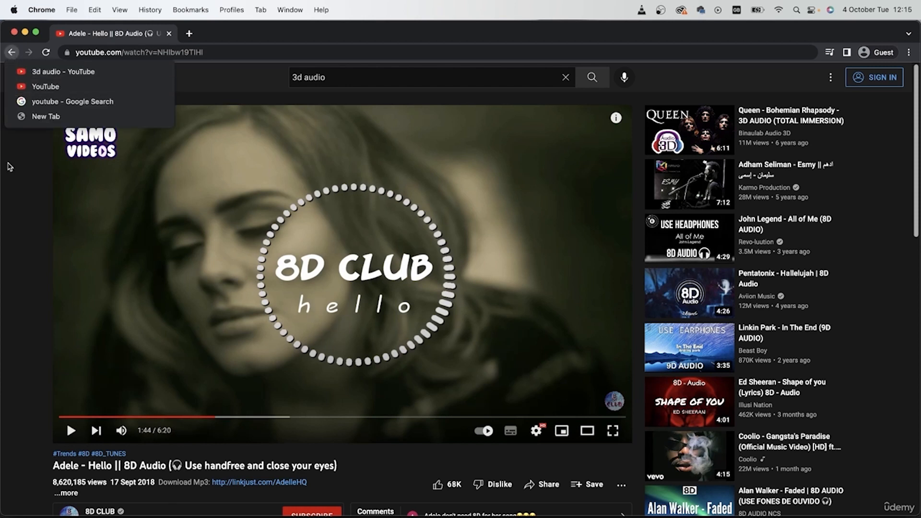
click(63, 72)
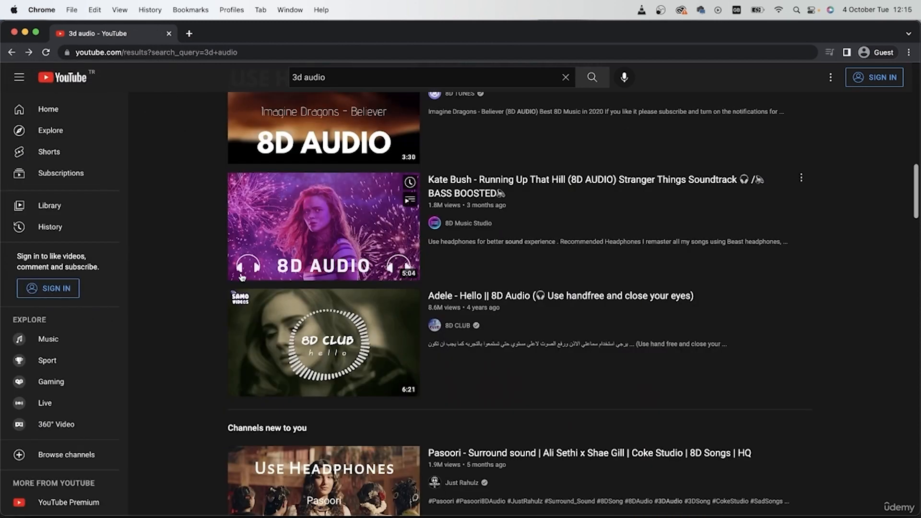
right_click(249, 307)
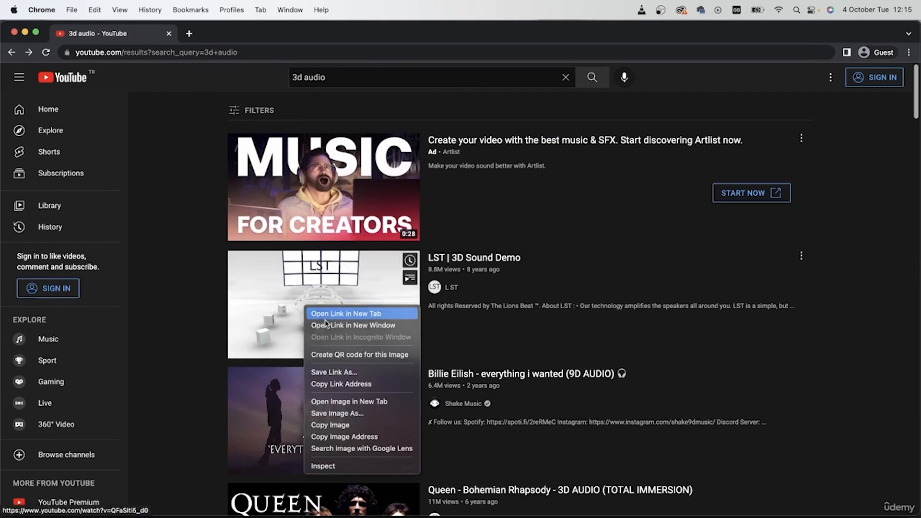
click(269, 312)
click(266, 34)
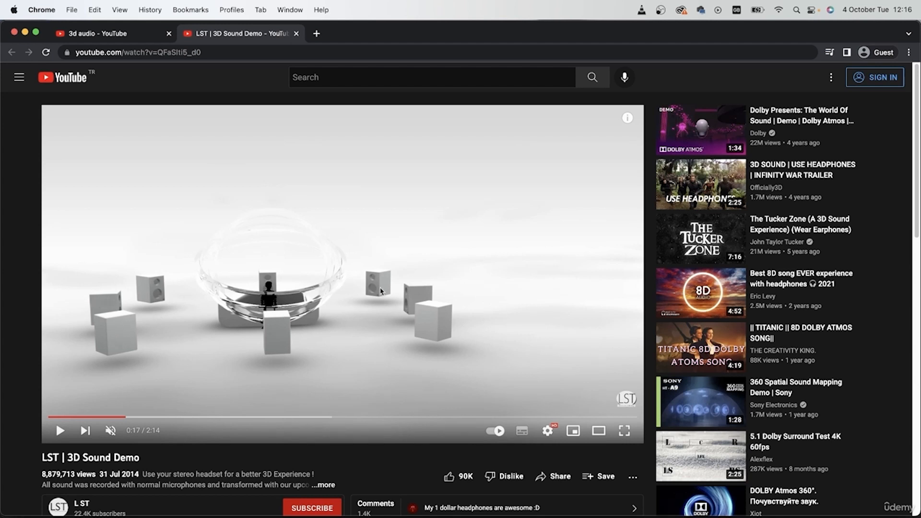
- Play the LST 3D Sound Demo with its sound turned on and skip to about 0:40
click(140, 299)
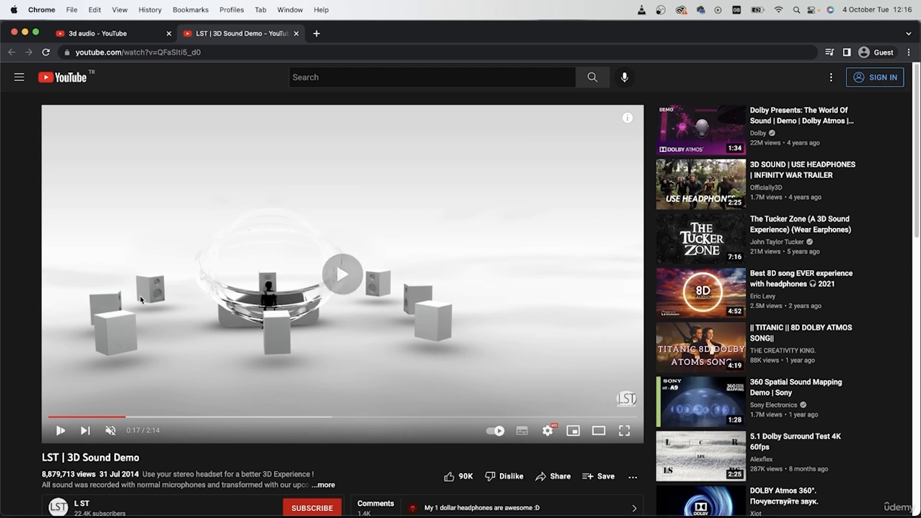
click(137, 331)
mouse_move(119, 436)
drag(138, 431, 153, 431)
click(163, 347)
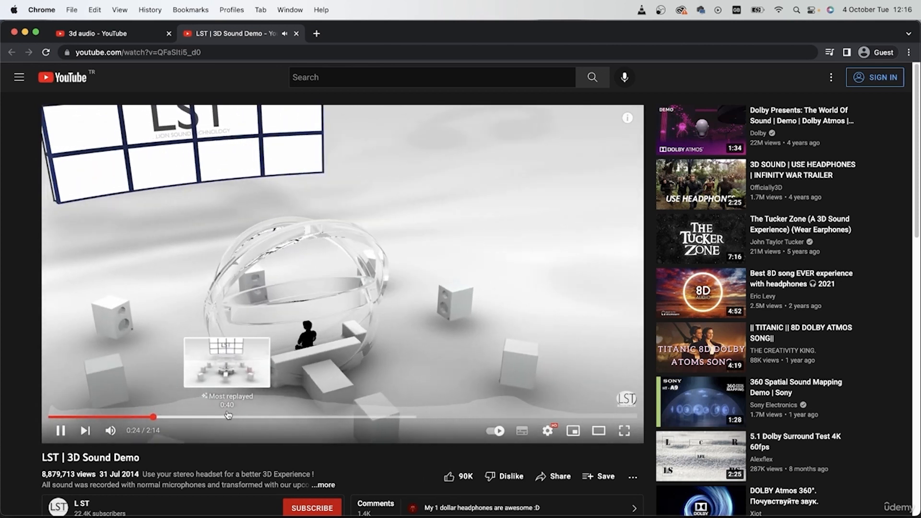
click(222, 417)
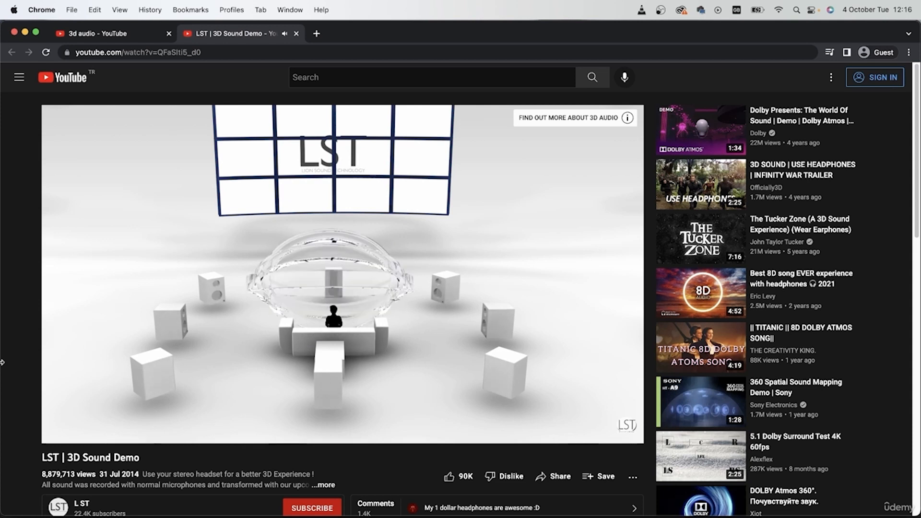
- Lower the demo's volume to about half and sample the video from about 1:43
scroll(3, 348, down, 2)
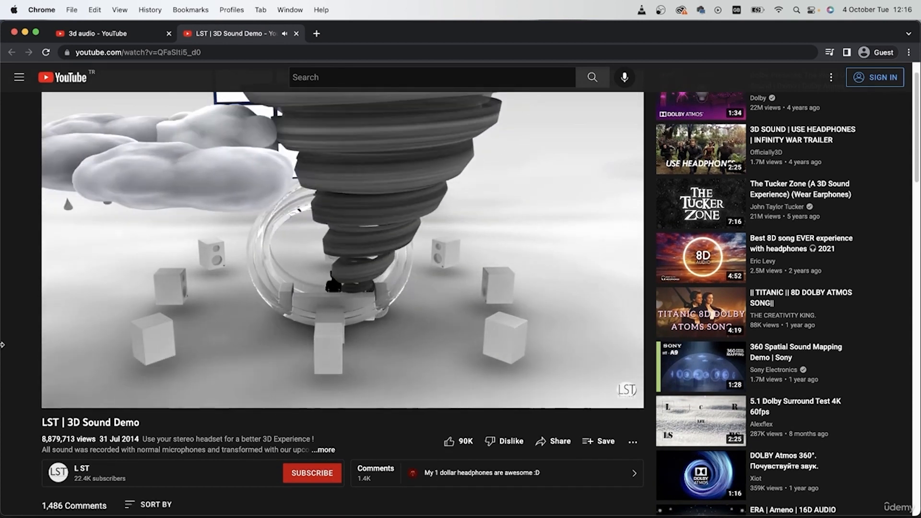
mouse_move(110, 399)
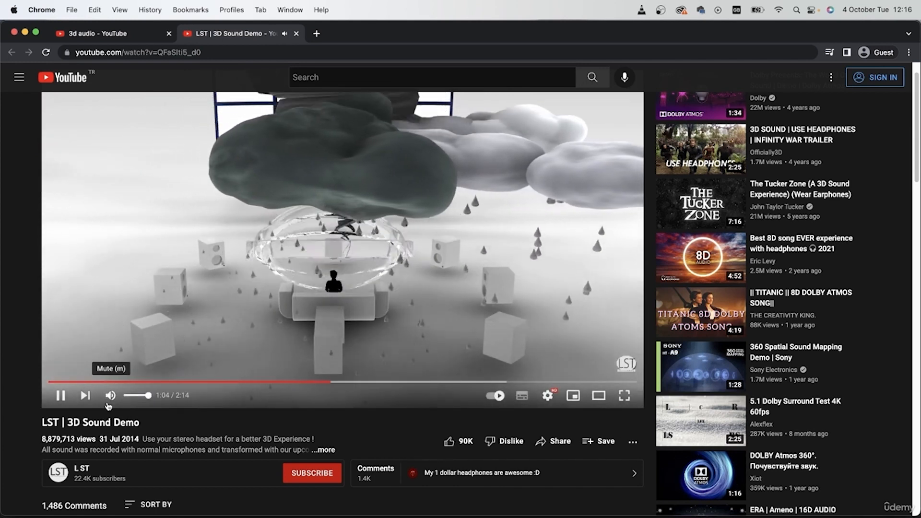
drag(133, 398, 138, 399)
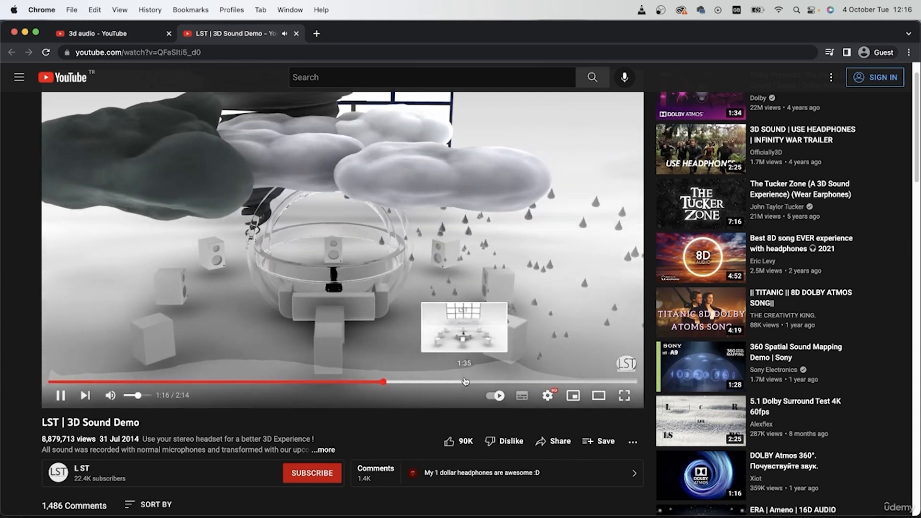
click(503, 382)
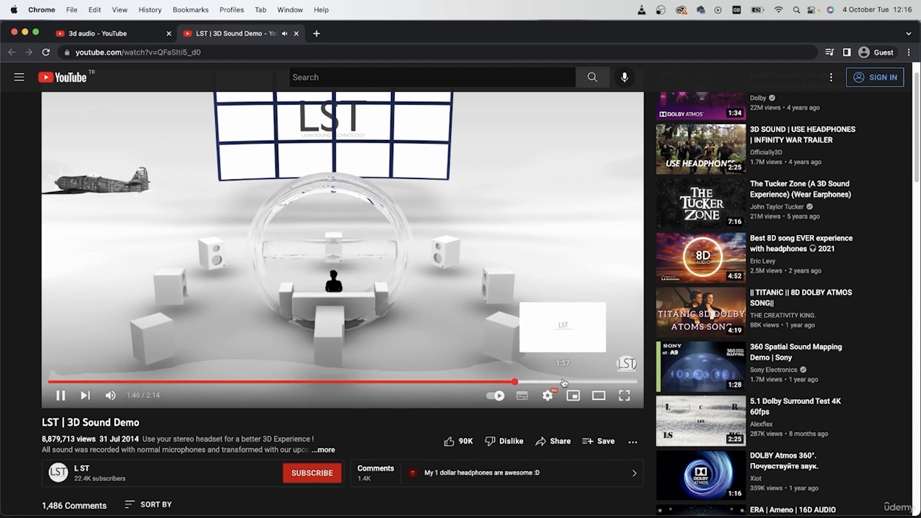
click(386, 310)
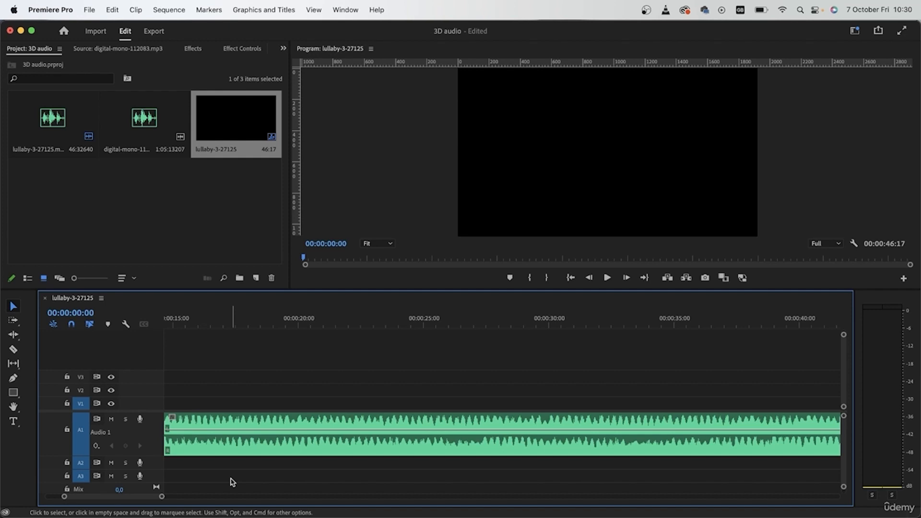
- Switch to the 3D audio project in Premiere Pro and play the lullaby clip briefly from about 12 seconds, keeping the whole clip in view
key(minus)
key(minus)
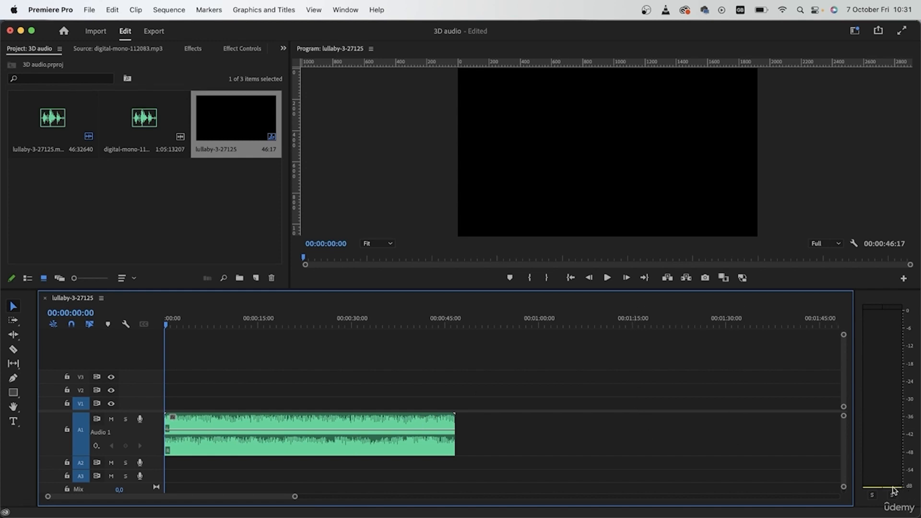
drag(309, 316, 318, 316)
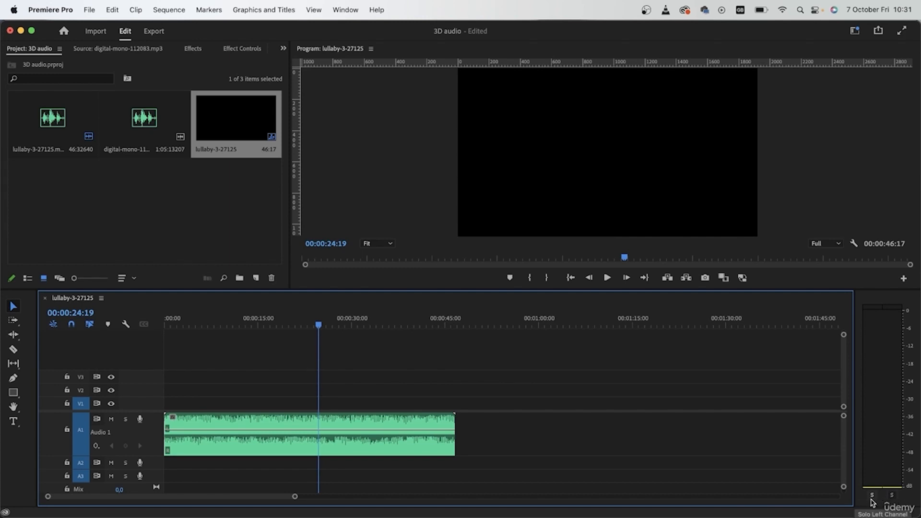
click(240, 320)
key(space)
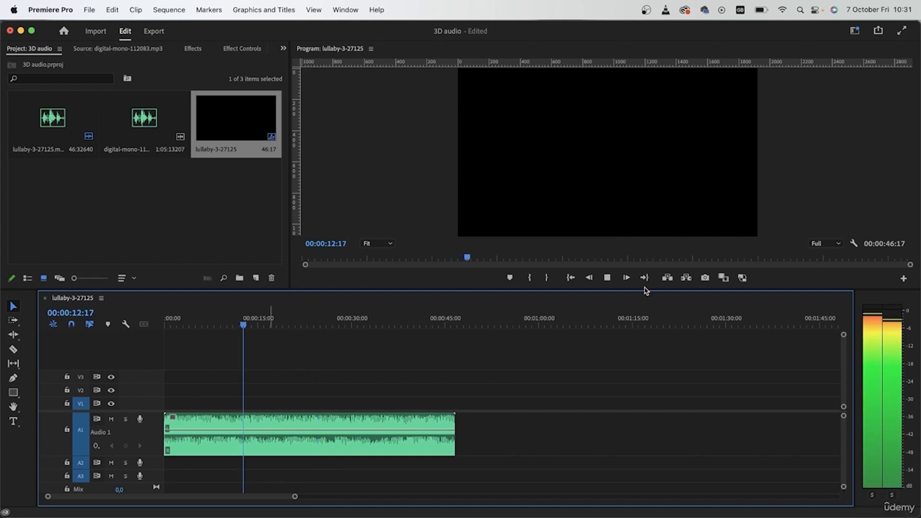
key(space)
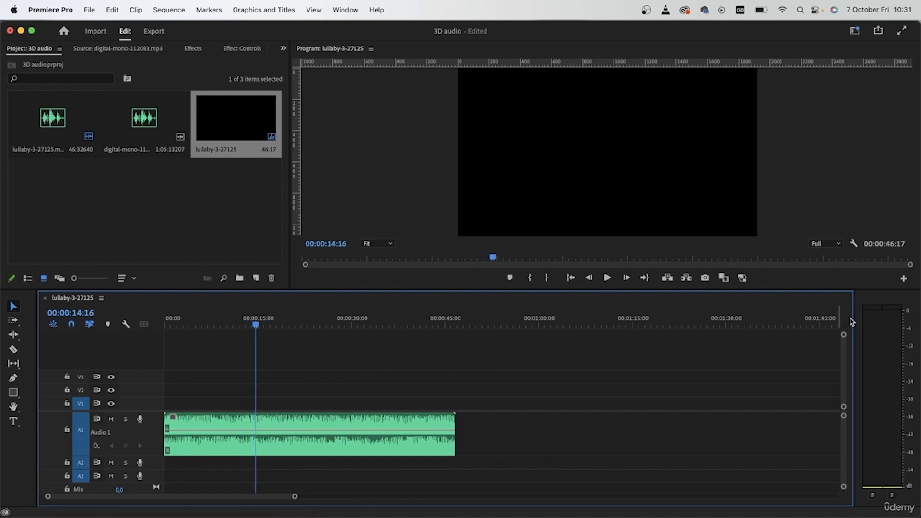
- Solo the right audio channel and play the lullaby clip briefly from about 25 seconds
drag(331, 325, 345, 330)
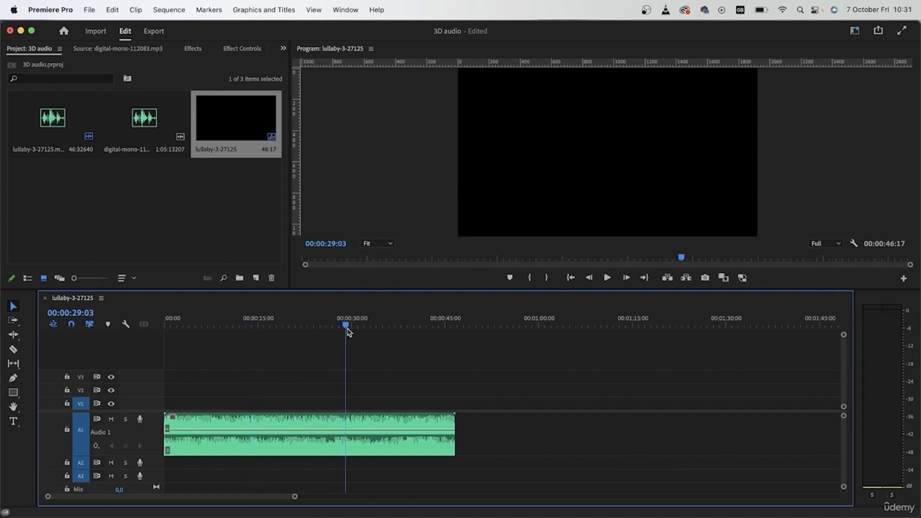
click(893, 496)
click(322, 324)
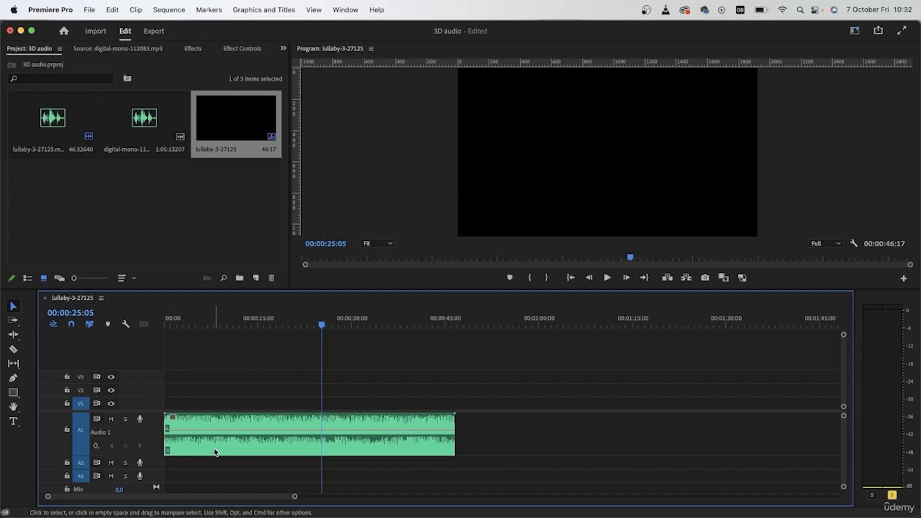
key(space)
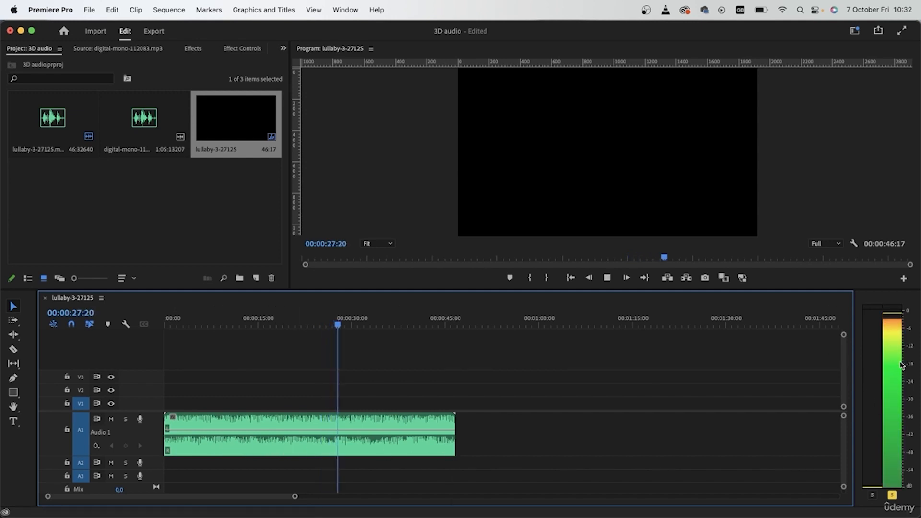
key(space)
- Turn off the right channel solo, solo the left channel instead, and play the lullaby clip briefly
click(892, 495)
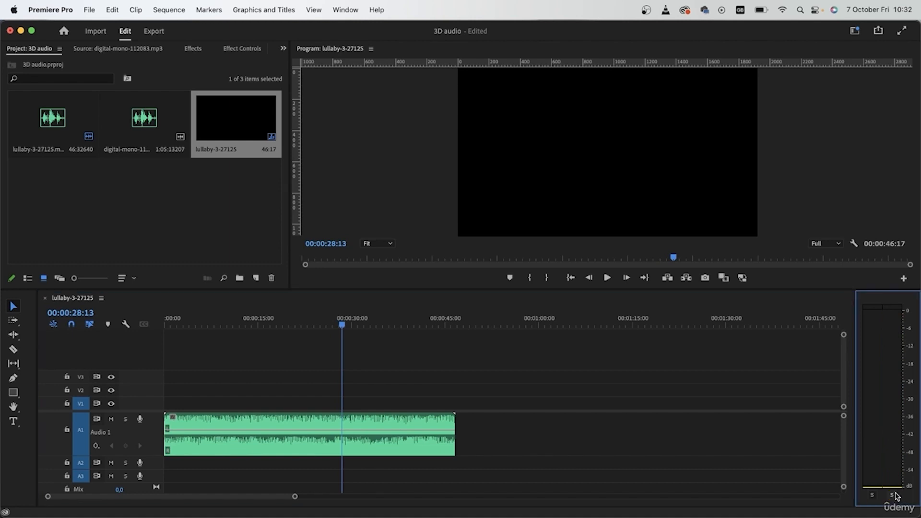
click(873, 496)
key(space)
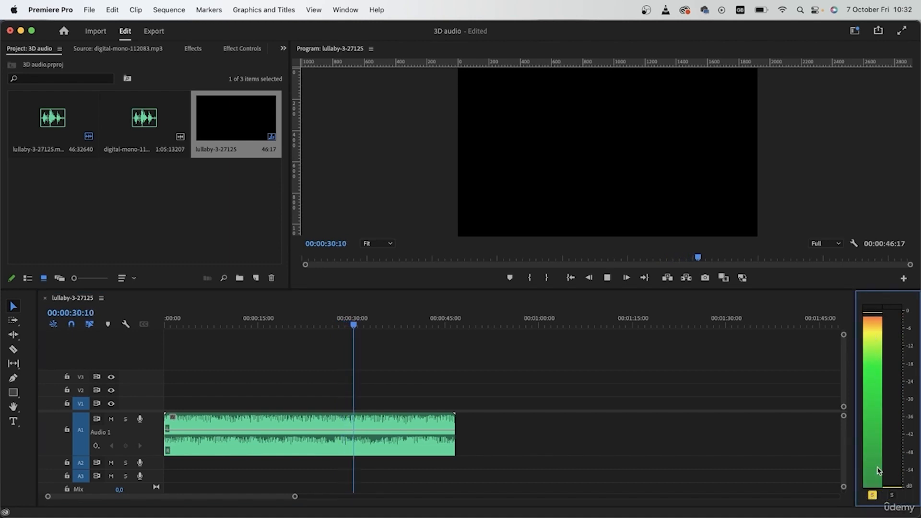
key(space)
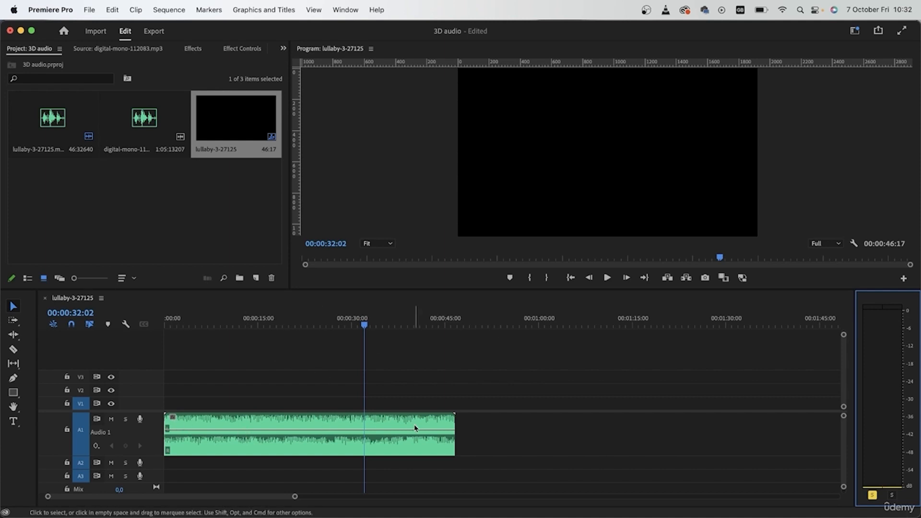
- Place the digital-mono audio file on track A1 after the lullaby clip, starting at about 54 seconds, and move the playhead into it
drag(164, 135, 503, 434)
click(605, 322)
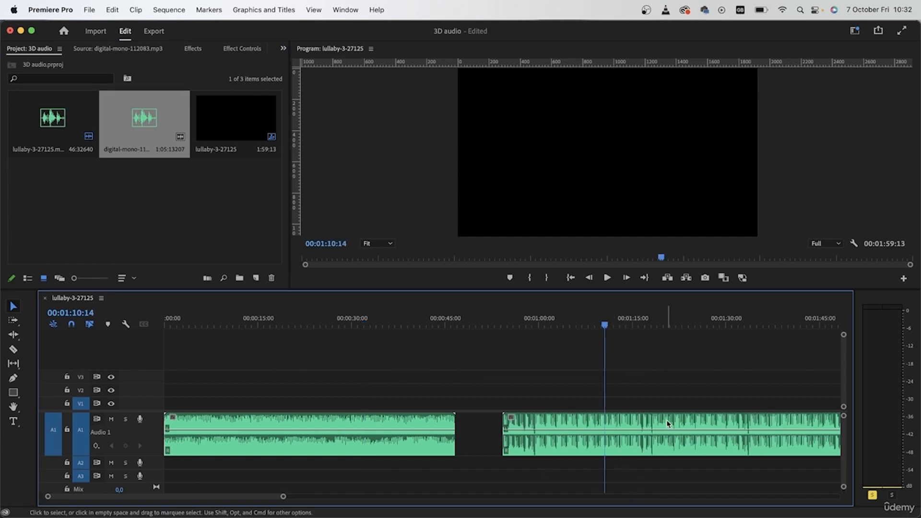
scroll(668, 423, right, 5)
- Open the audio channel settings for the digital-mono clip on track A1
click(640, 447)
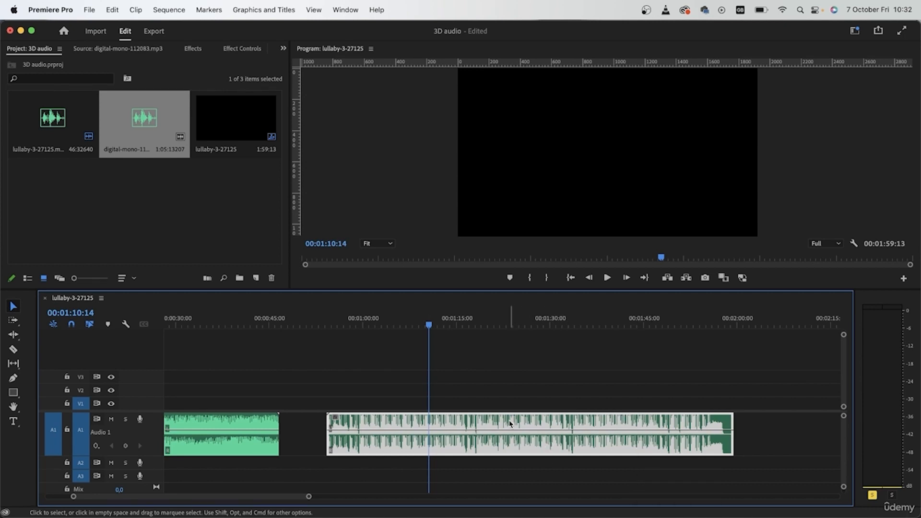
right_click(449, 425)
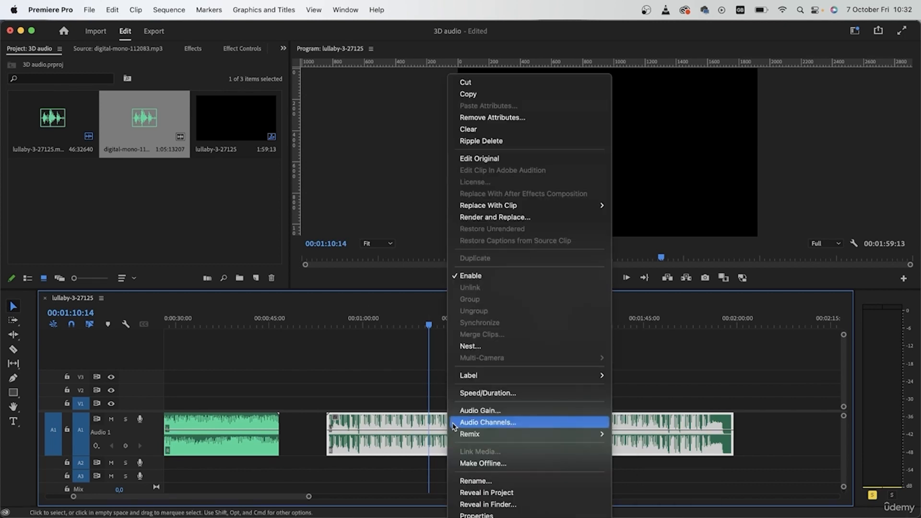
click(535, 421)
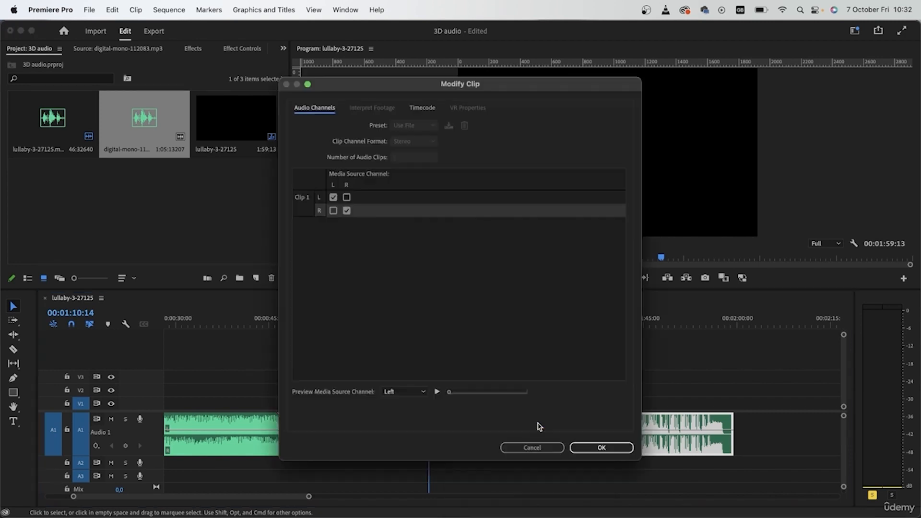
- Remove the right source channel from the digital-mono clip's right output, keep only left assigned to left, and apply the mapping
drag(374, 87, 324, 77)
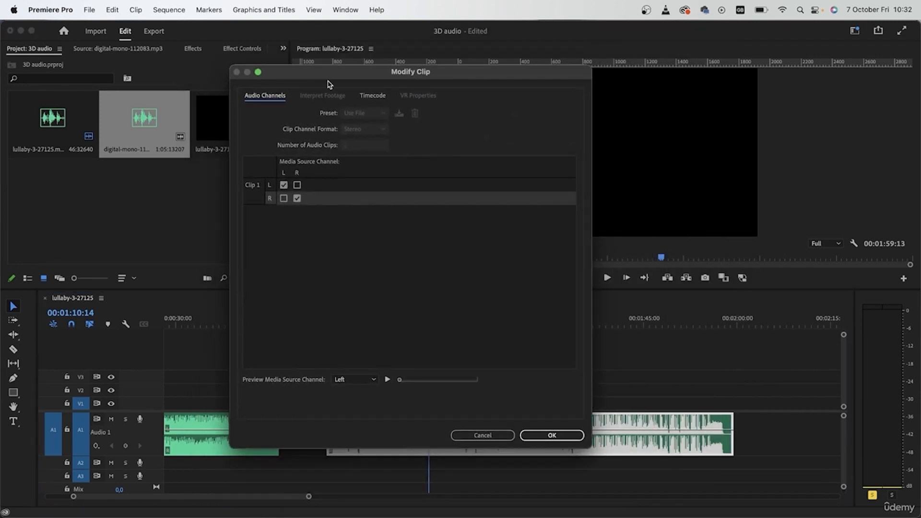
click(297, 198)
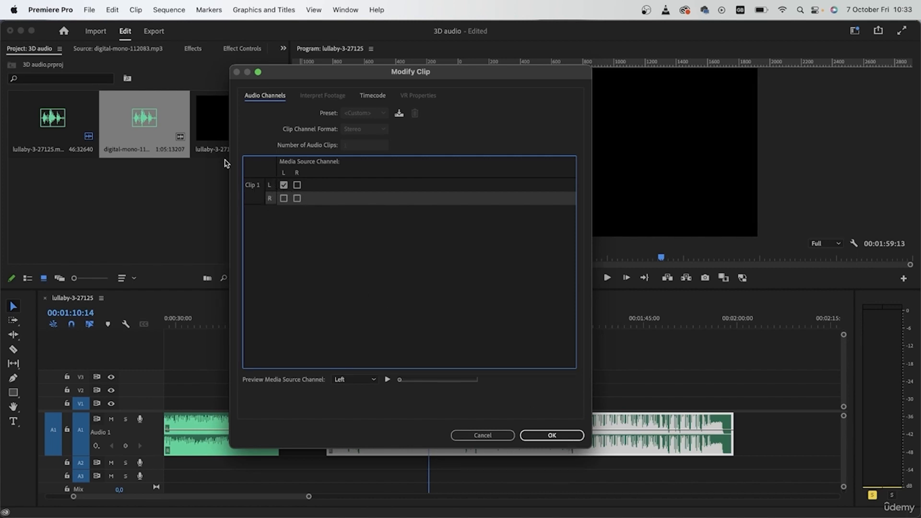
click(552, 435)
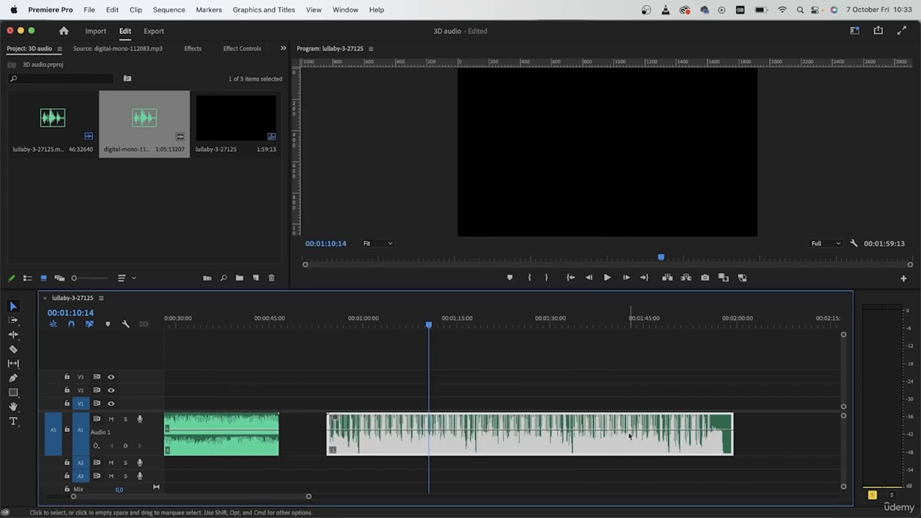
click(469, 492)
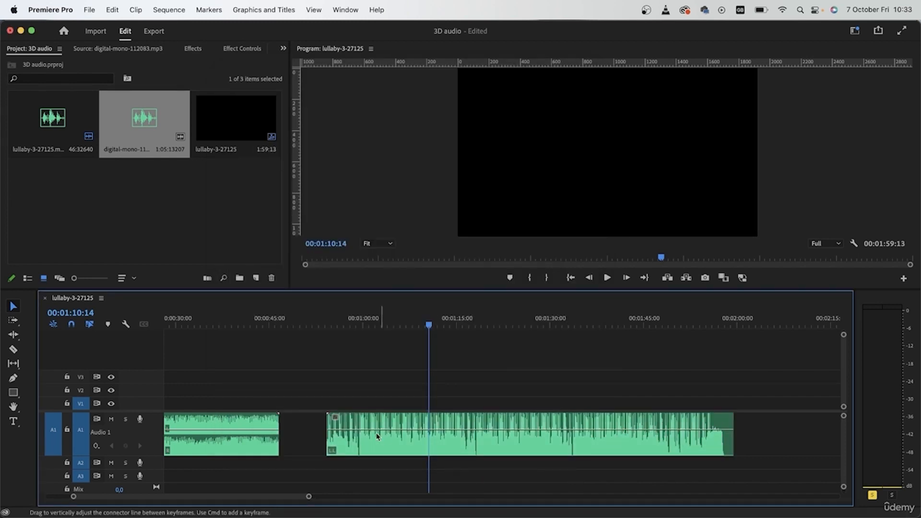
- Move the digital-mono clip earlier on track A1 so it starts at about 49 seconds
scroll(352, 442, up, 5)
scroll(374, 448, left, 10)
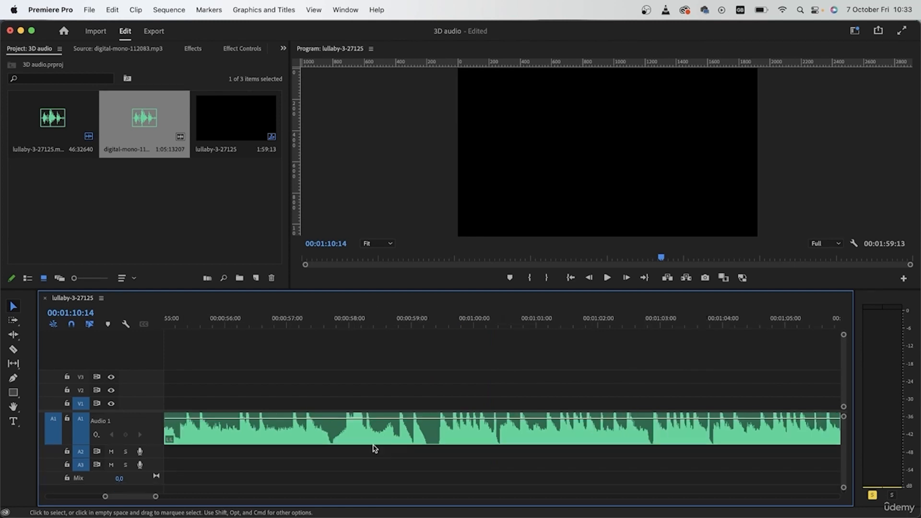
scroll(374, 448, down, 2)
drag(619, 459, 428, 458)
scroll(291, 443, left, 2)
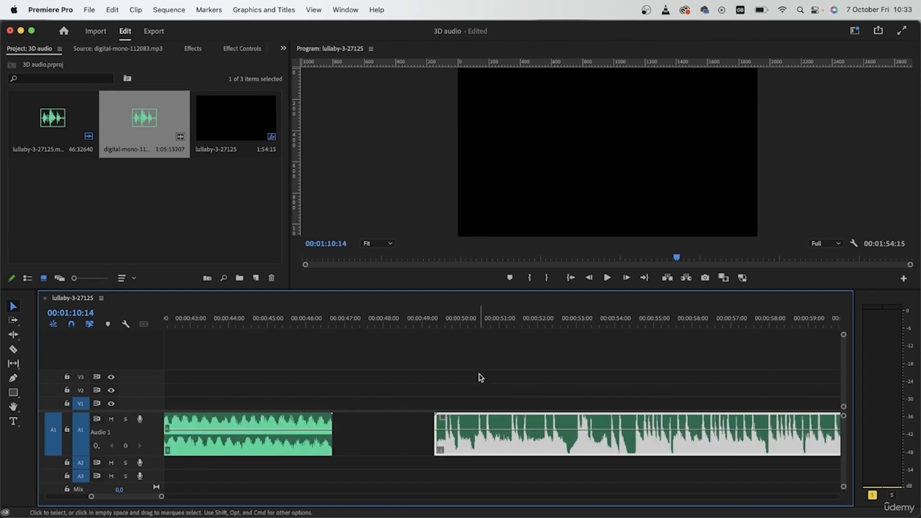
click(389, 393)
scroll(339, 452, up, 2)
scroll(340, 452, up, 1)
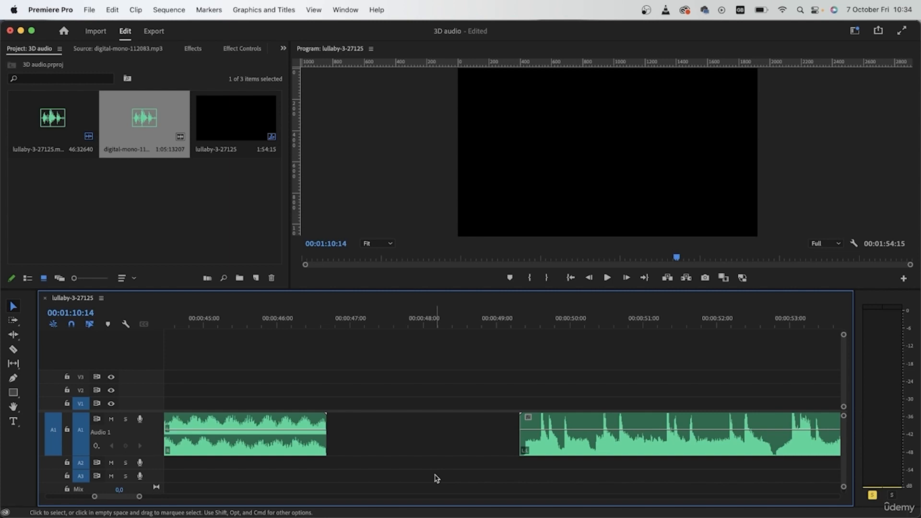
- Turn off the left channel solo and play the digital-mono clip briefly from near its start
click(873, 495)
click(526, 319)
key(space)
scroll(572, 358, right, 3)
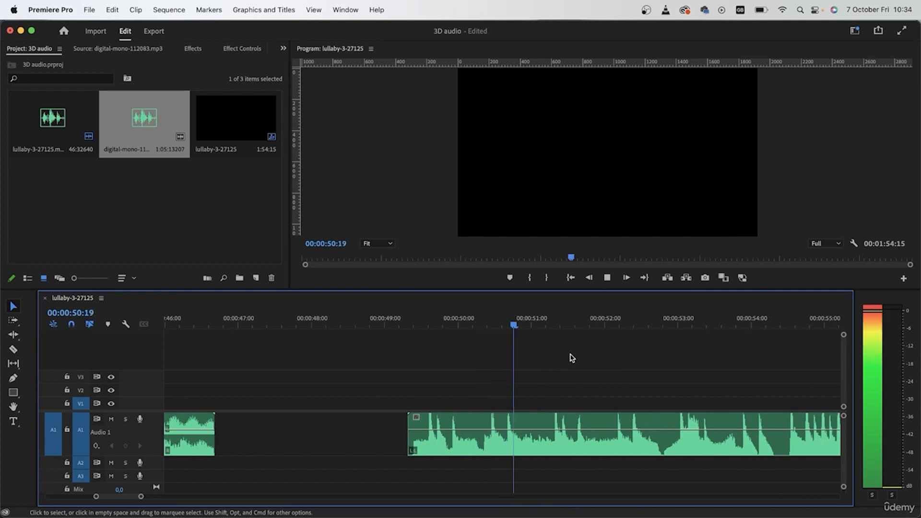
key(space)
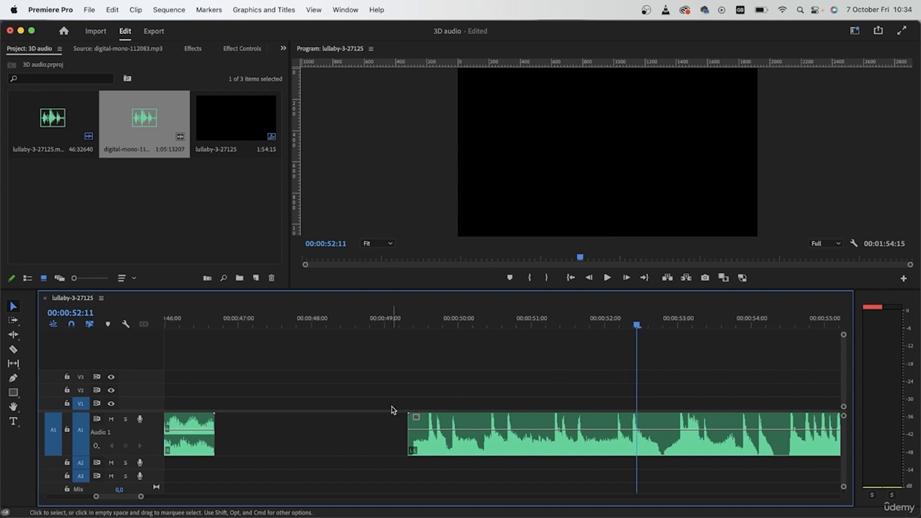
- In the digital-mono clip's audio channel settings, assign the right source to the left channel and the left source to the right
scroll(429, 387, left, 5)
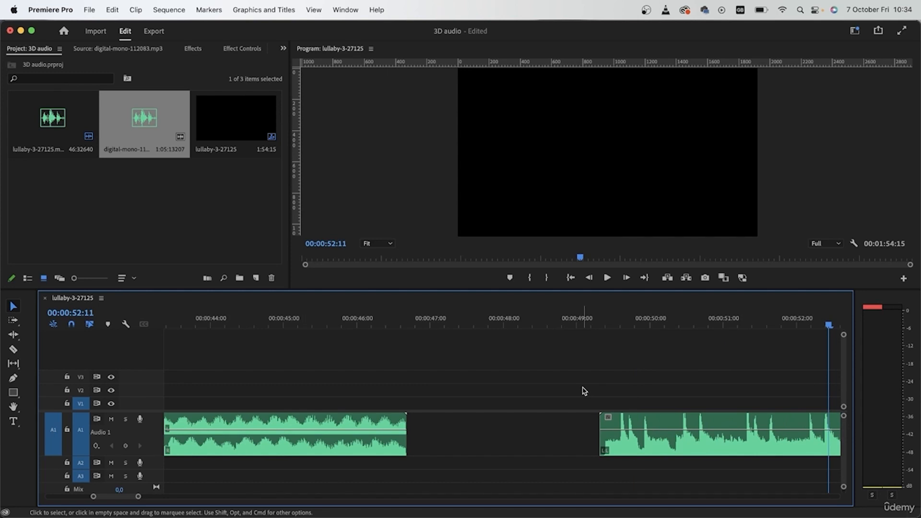
click(715, 446)
right_click(712, 445)
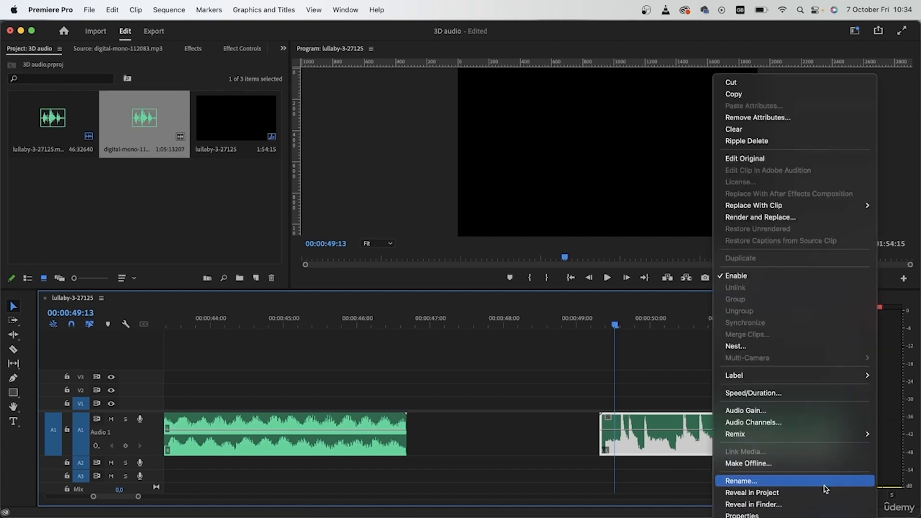
click(797, 423)
click(297, 198)
click(283, 198)
click(297, 185)
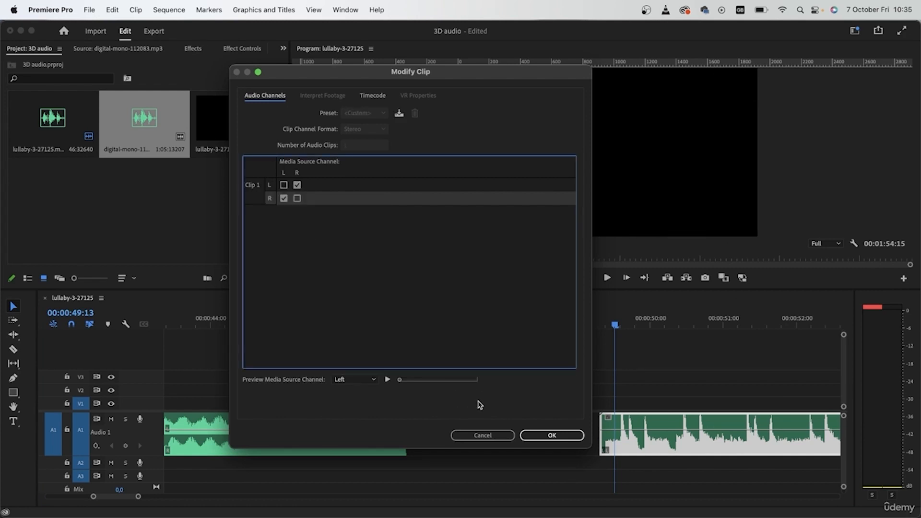
- Preview the digital-mono clip's left source channel and apply the swapped channel mapping
click(387, 380)
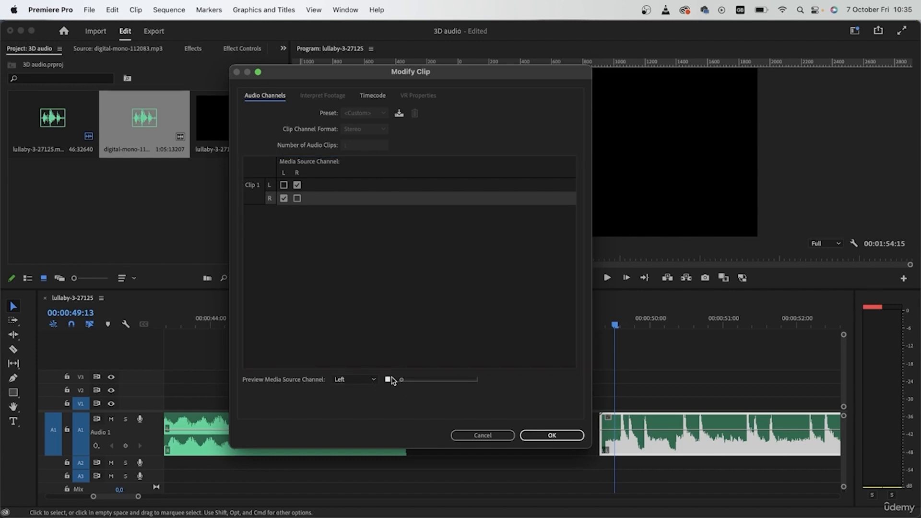
click(344, 380)
click(353, 400)
click(545, 435)
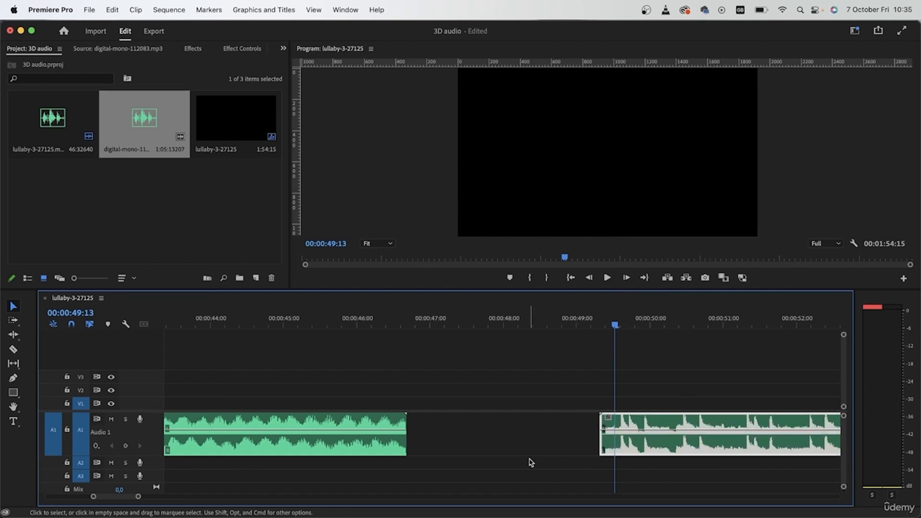
click(502, 455)
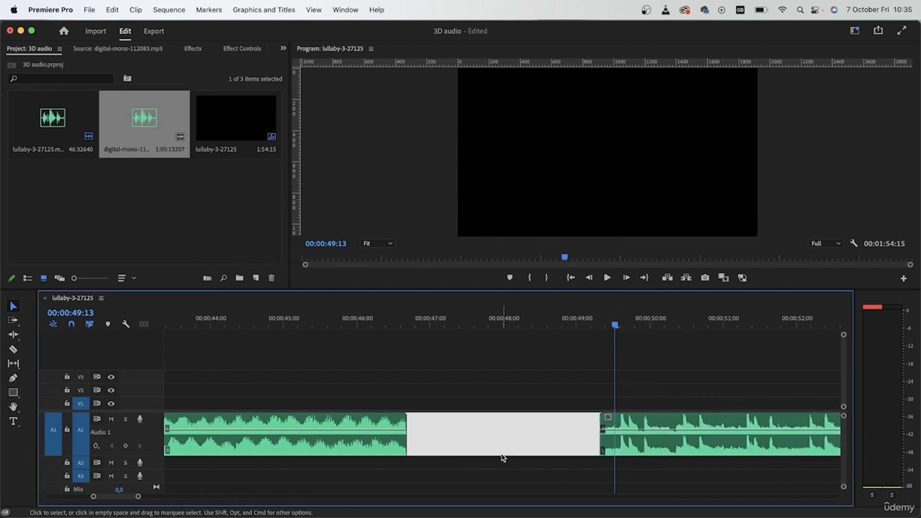
scroll(502, 460, down, 5)
click(540, 342)
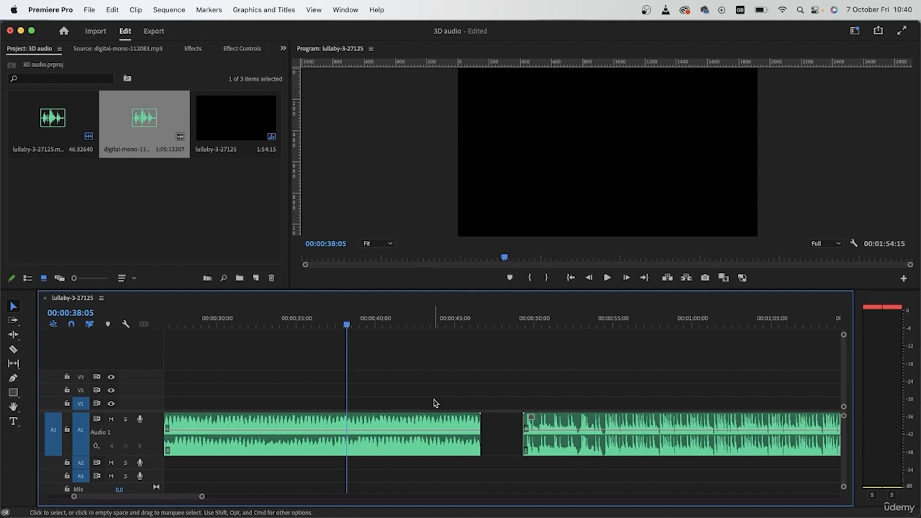
- Delete the digital-mono clip from track A1
click(649, 454)
key(Delete)
key(backslash)
- Play the lullaby clip briefly from the start of the sequence
key(Home)
key(space)
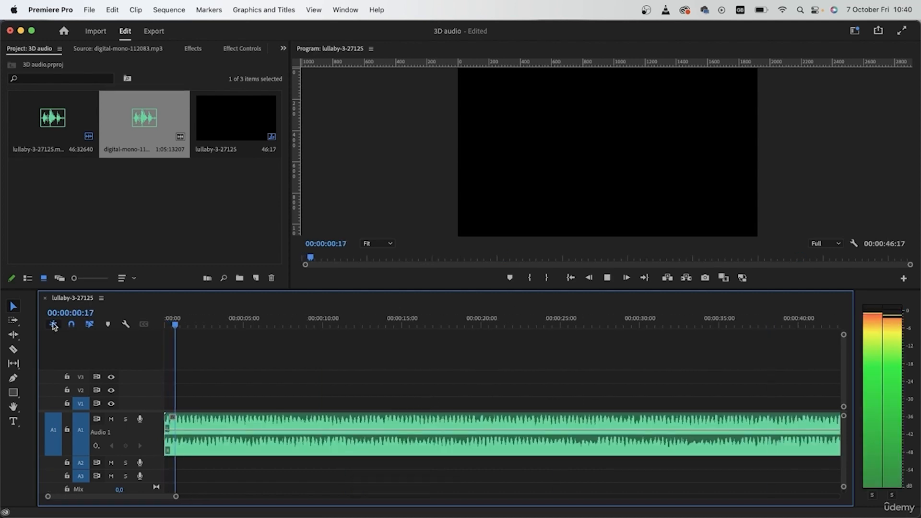
key(space)
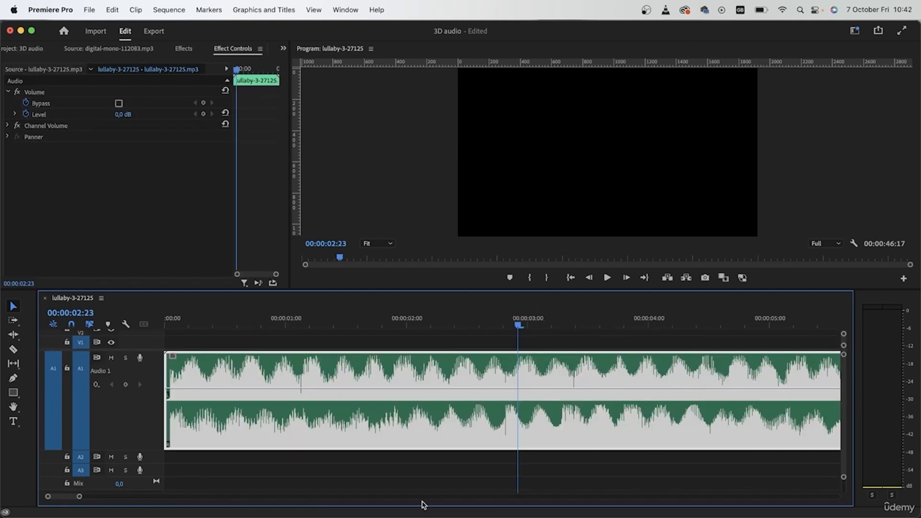
- Deselect the lullaby clip and switch to the Audio workspace
click(442, 485)
scroll(532, 448, down, 3)
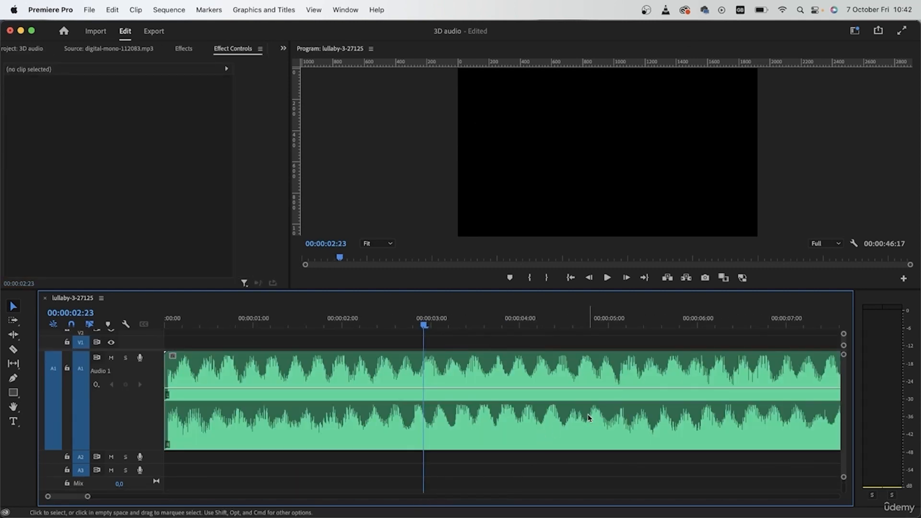
click(855, 31)
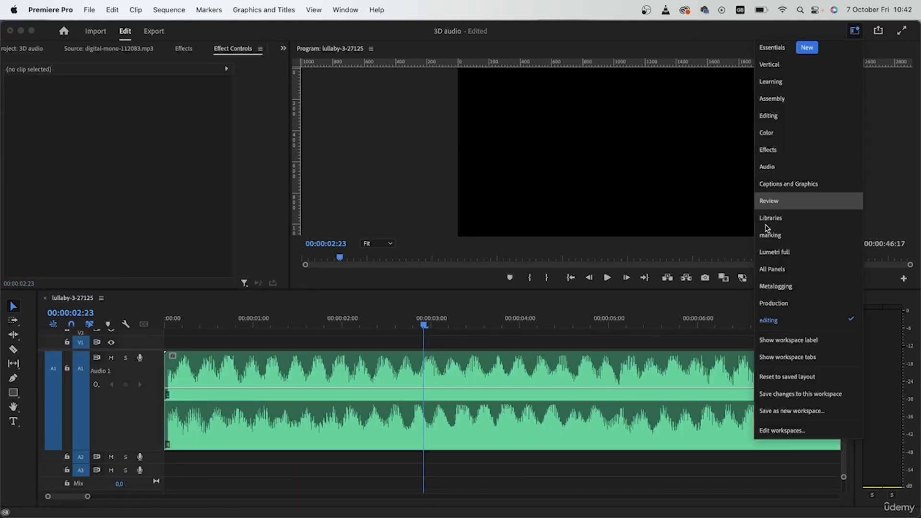
click(768, 167)
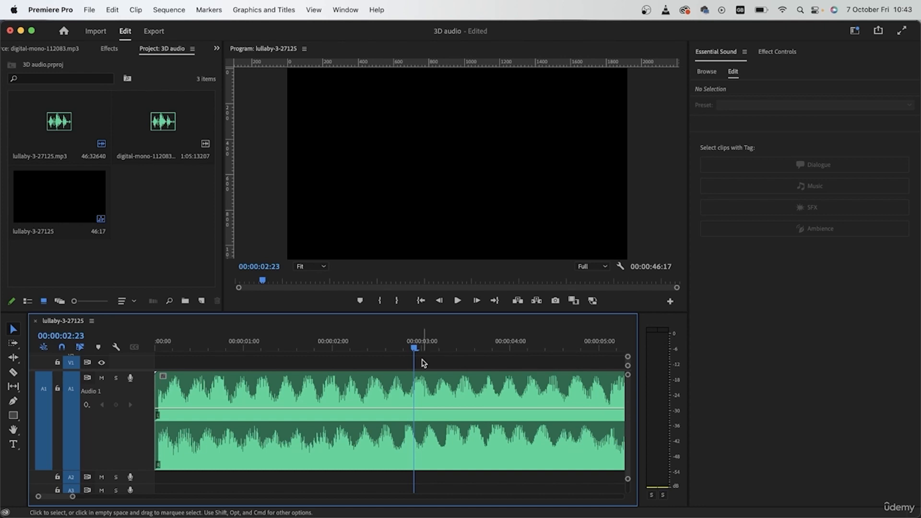
- Return the playhead to the sequence start and show the Track Panner Balance line on track A1
key(Home)
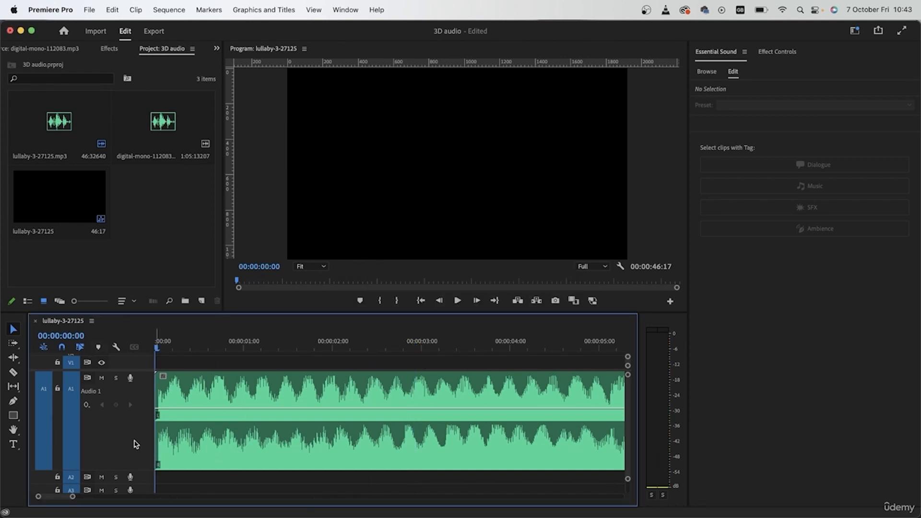
click(87, 406)
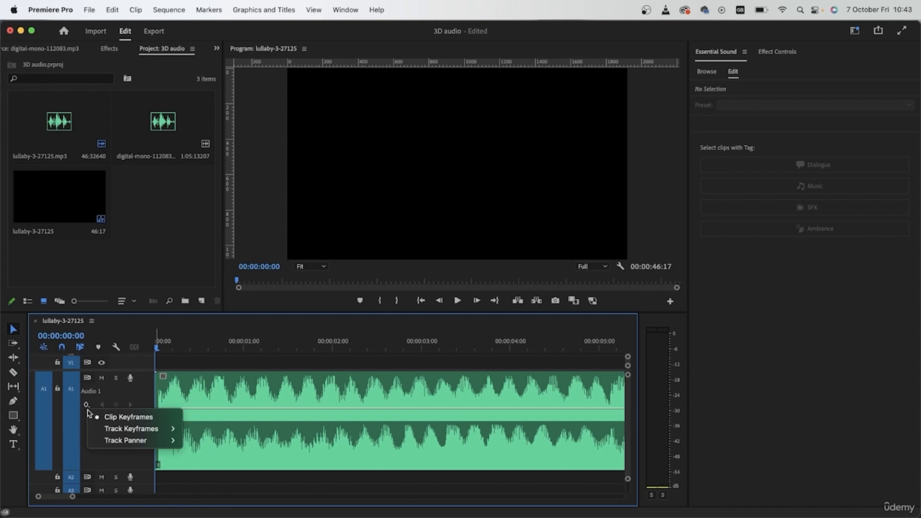
mouse_move(120, 442)
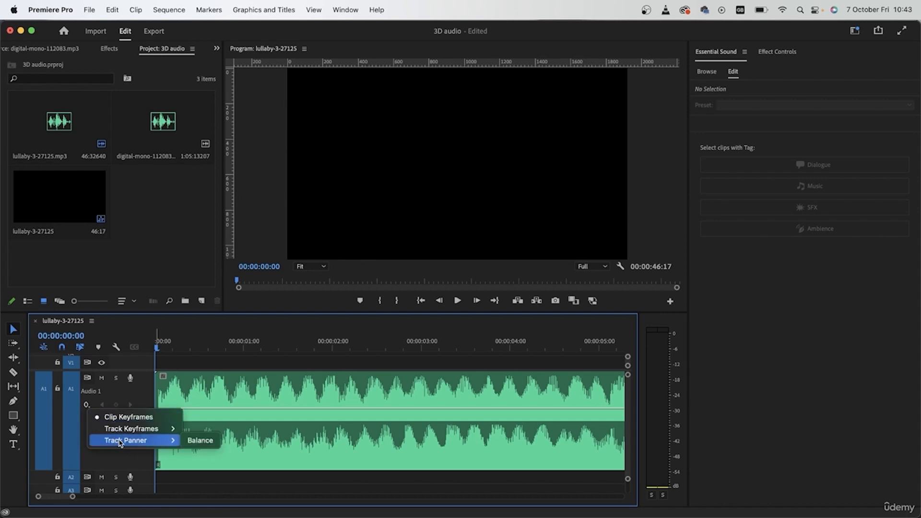
click(207, 440)
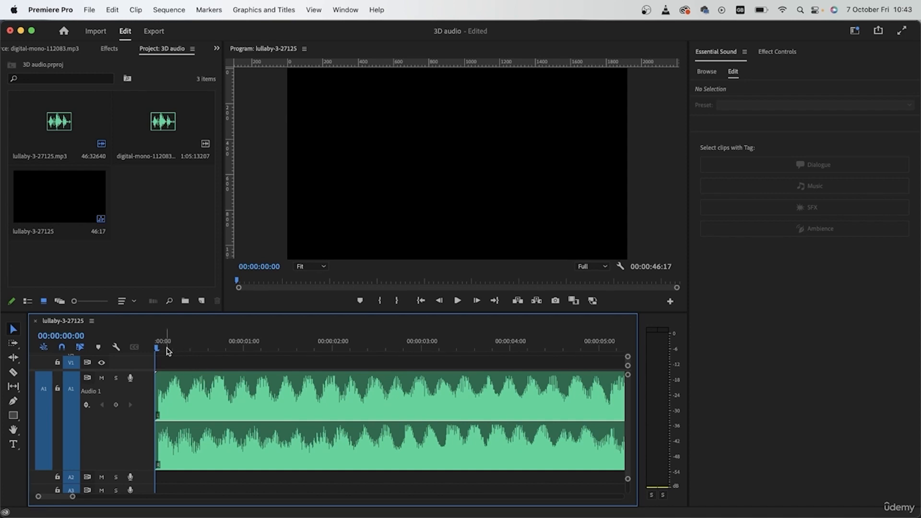
- Test track A1's balance shifted right, at about -58 toward the left, and almost fully left, playing the lullaby briefly at each setting
key(space)
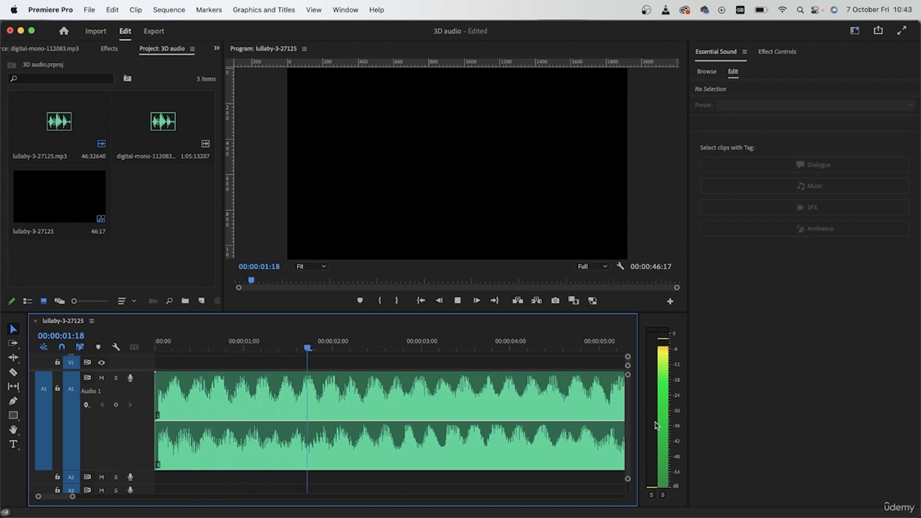
key(space)
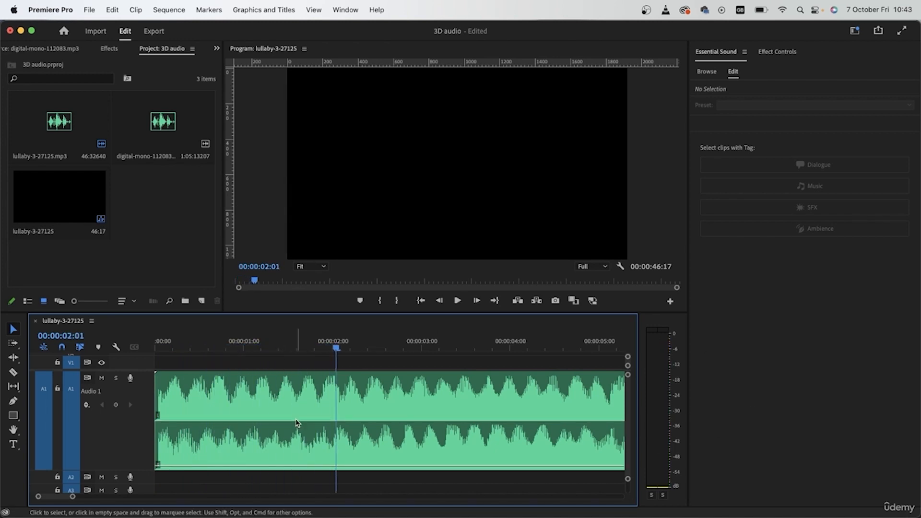
drag(253, 465, 253, 395)
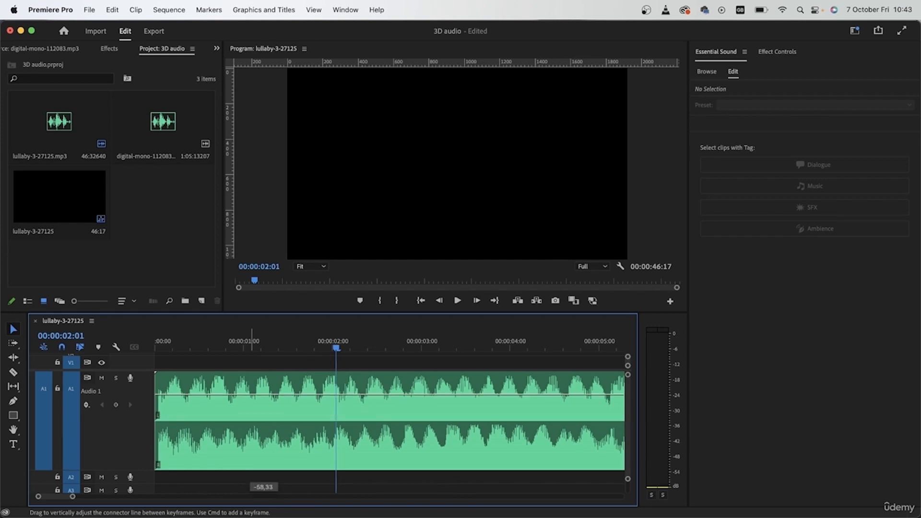
key(space)
key(space)
drag(255, 396, 255, 376)
key(space)
key(space)
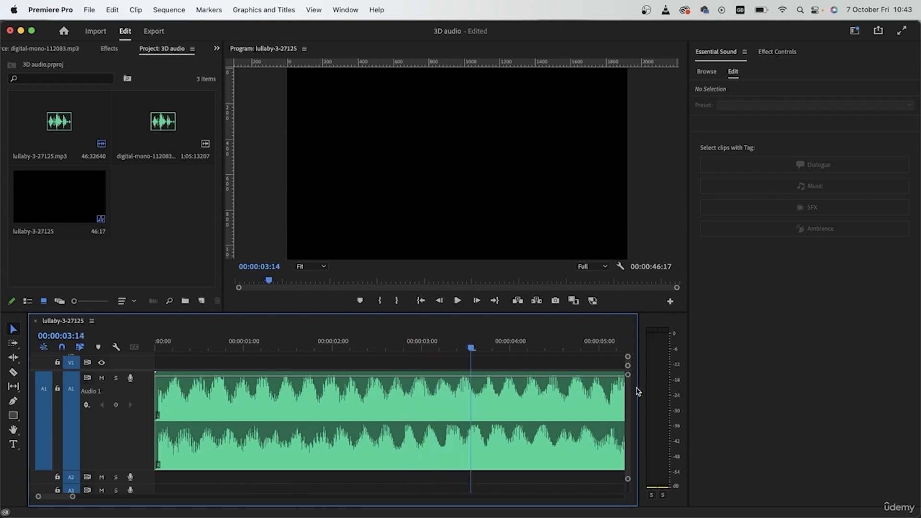
- Return track A1's balance to the centre and play the lullaby briefly from about 1.5 seconds
drag(336, 377, 335, 420)
click(287, 343)
key(space)
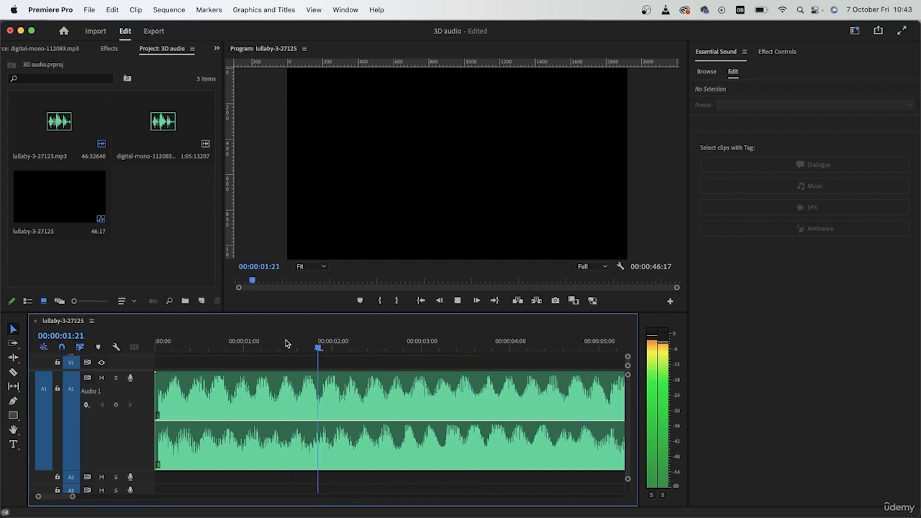
key(space)
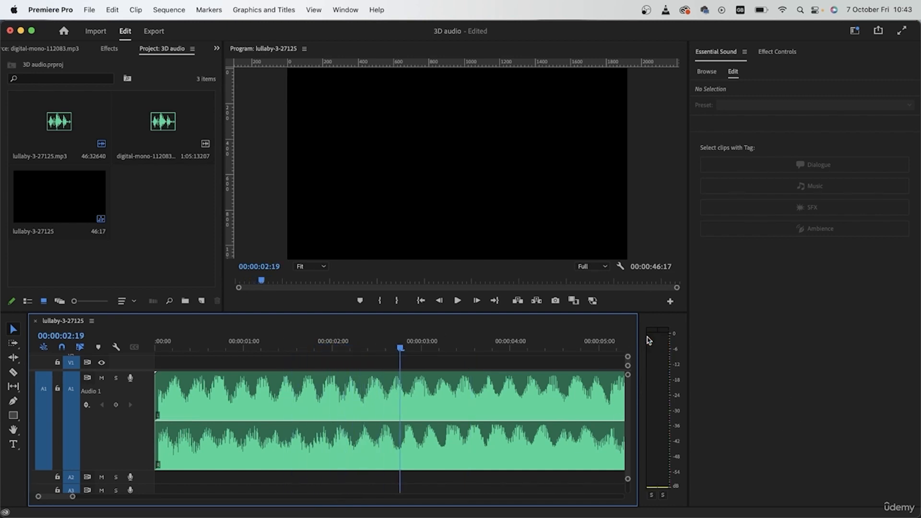
- Play the opening of the lullaby and add track A1 balance keyframes at 00:00:00:21 and 00:00:01:15
click(159, 344)
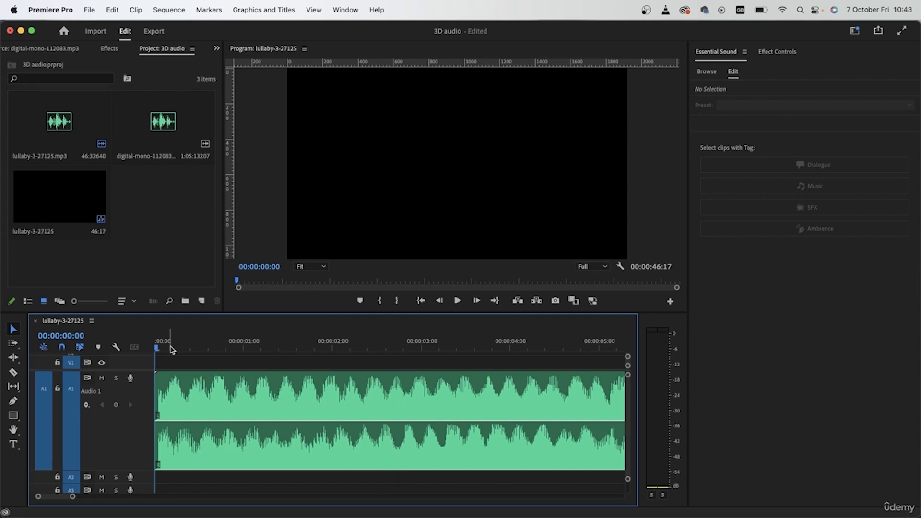
key(space)
key(space)
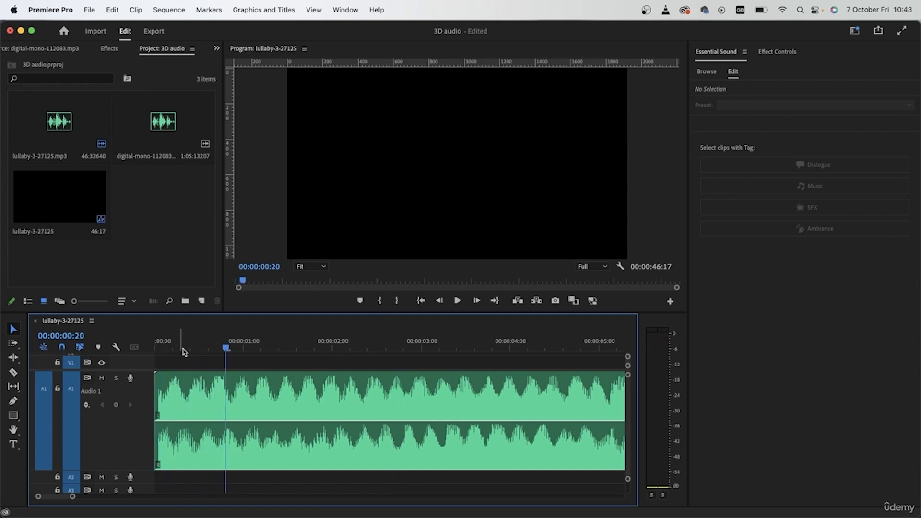
click(229, 348)
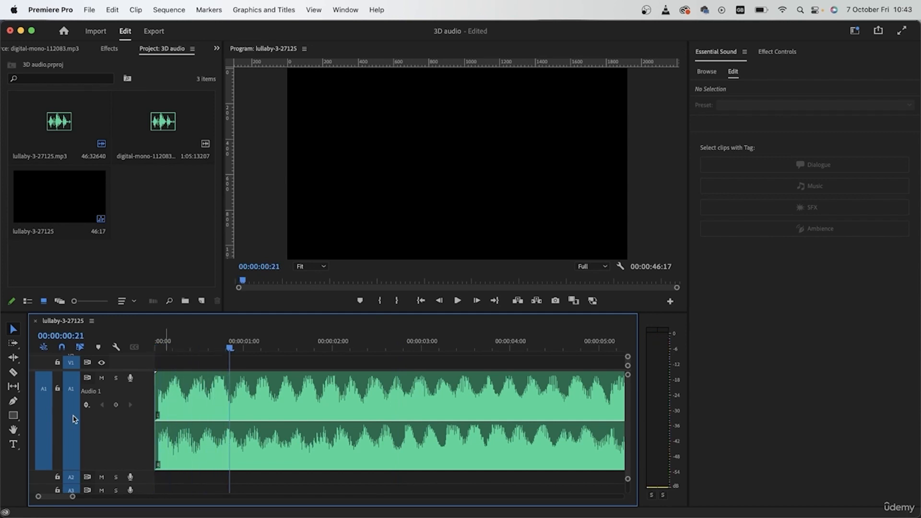
click(116, 406)
drag(232, 349, 300, 377)
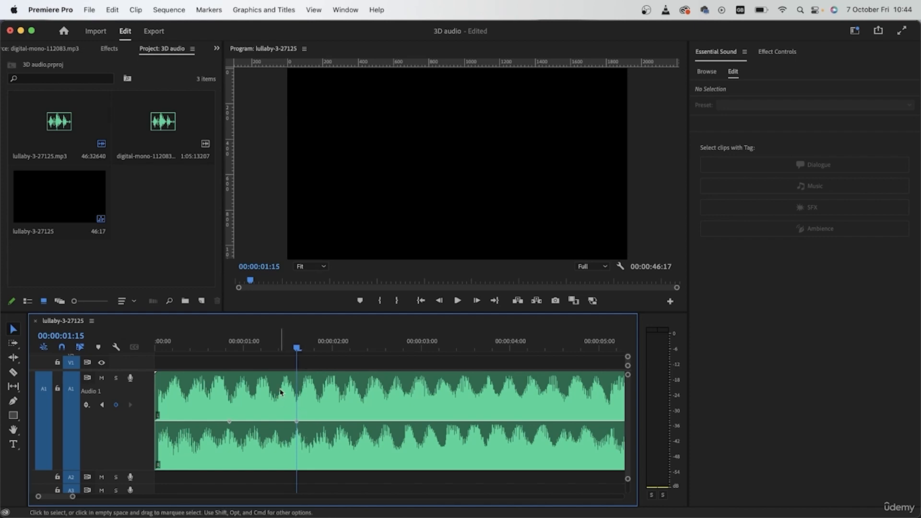
- Add track A1 balance keyframes at 00:00:02:09 and 00:00:03:03
drag(298, 352, 366, 372)
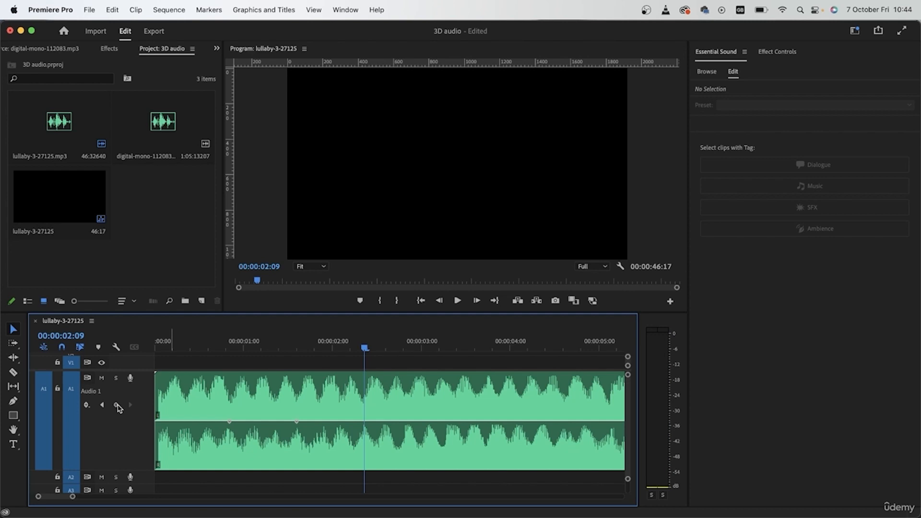
drag(367, 350, 434, 365)
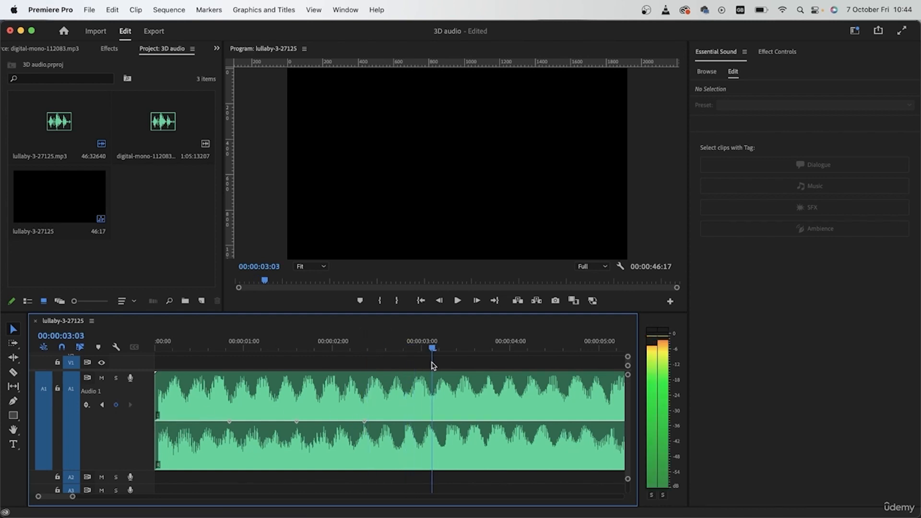
click(118, 405)
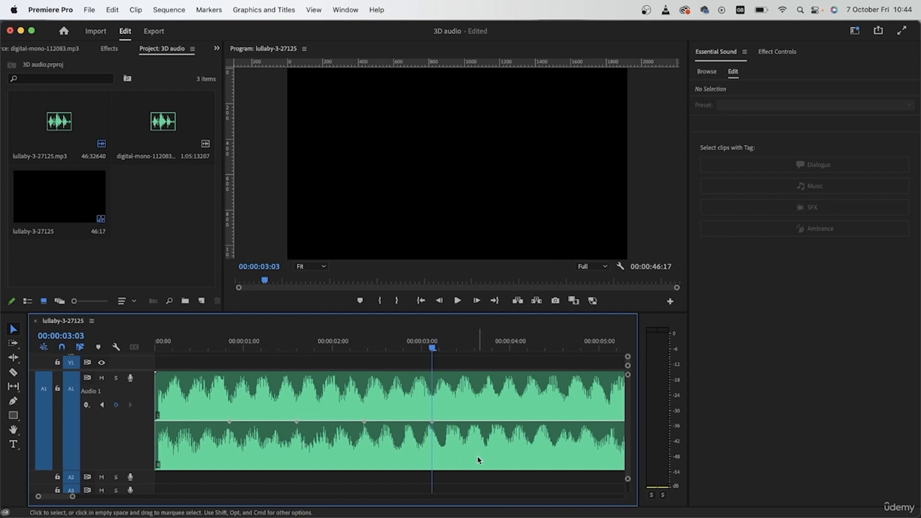
- Lower the second A1 balance keyframe, raise the third to the opposite extreme, and play the lullaby from the start
drag(297, 422, 298, 465)
drag(365, 422, 370, 376)
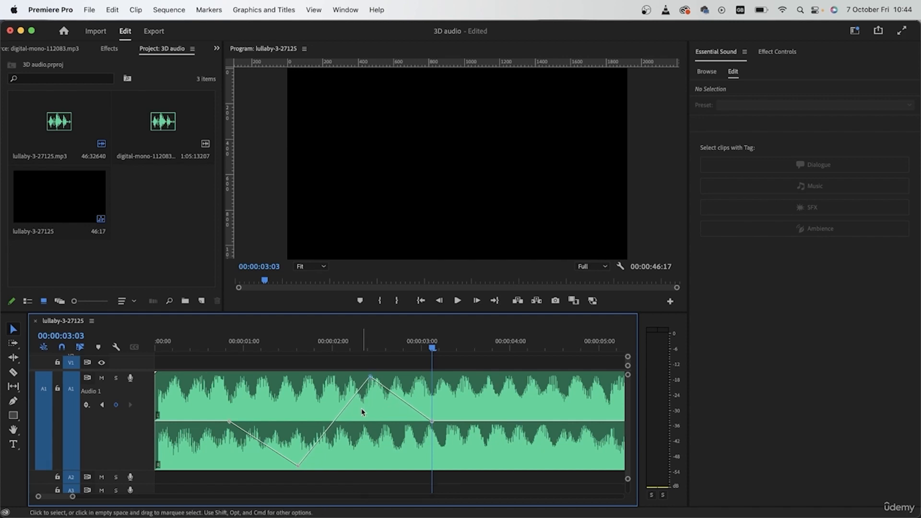
drag(238, 348, 36, 356)
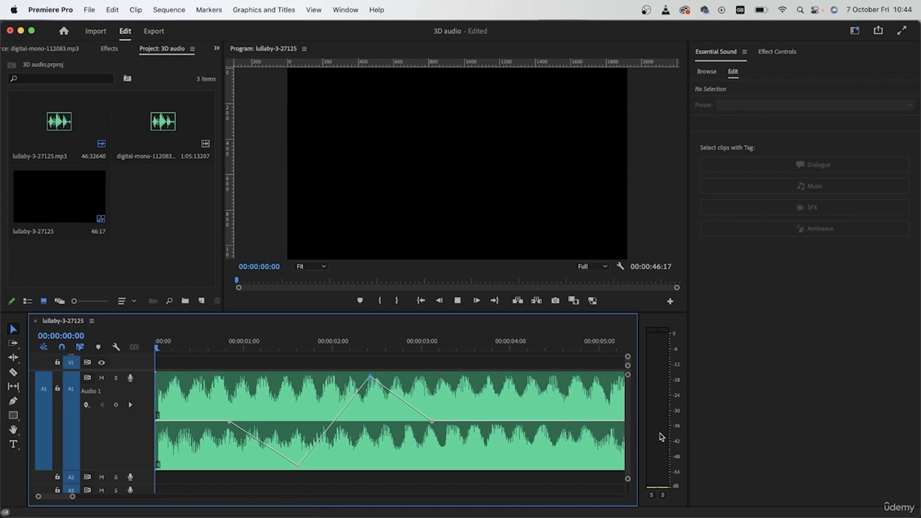
key(space)
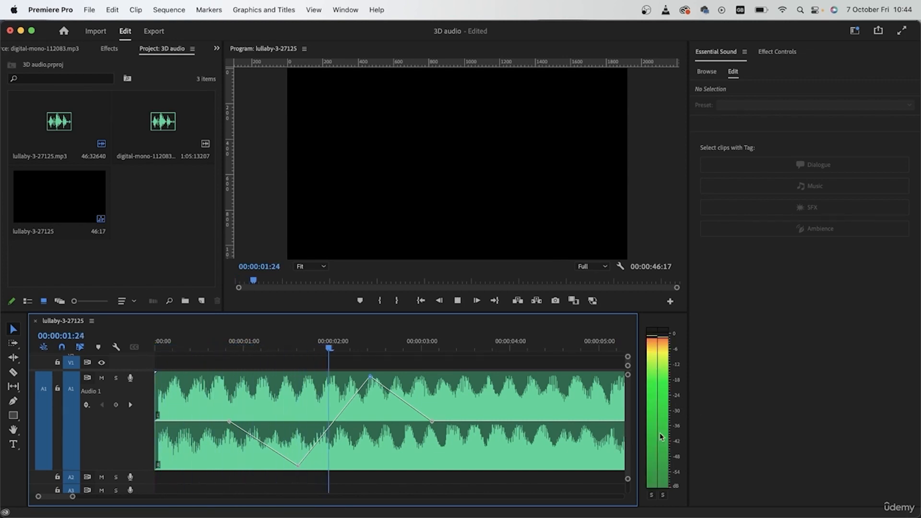
key(space)
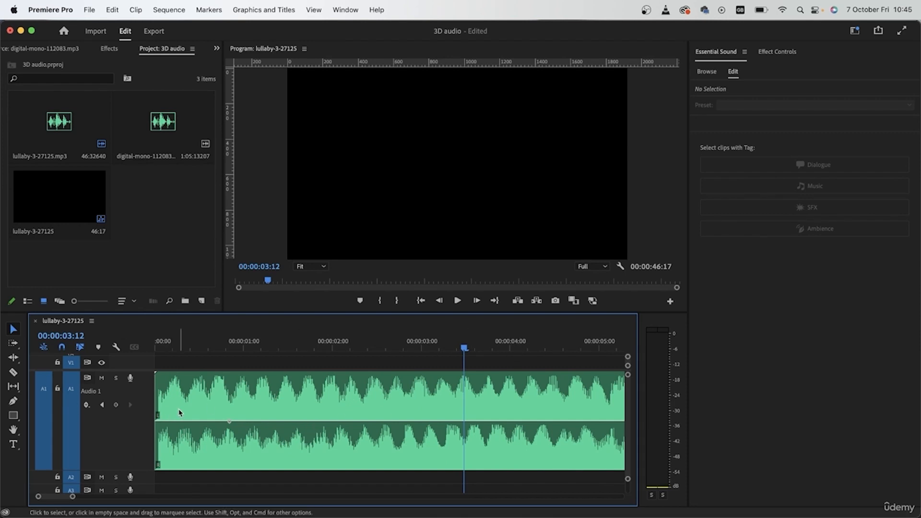
- Add track A1 balance keyframes at about 00:00:05:12, at 00:00:11:11 and at 00:00:17:15
key(minus)
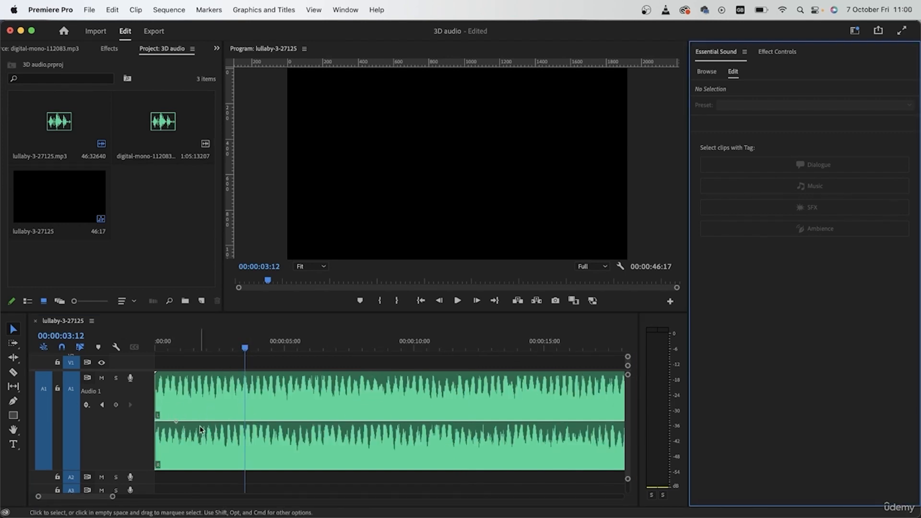
click(246, 349)
key(space)
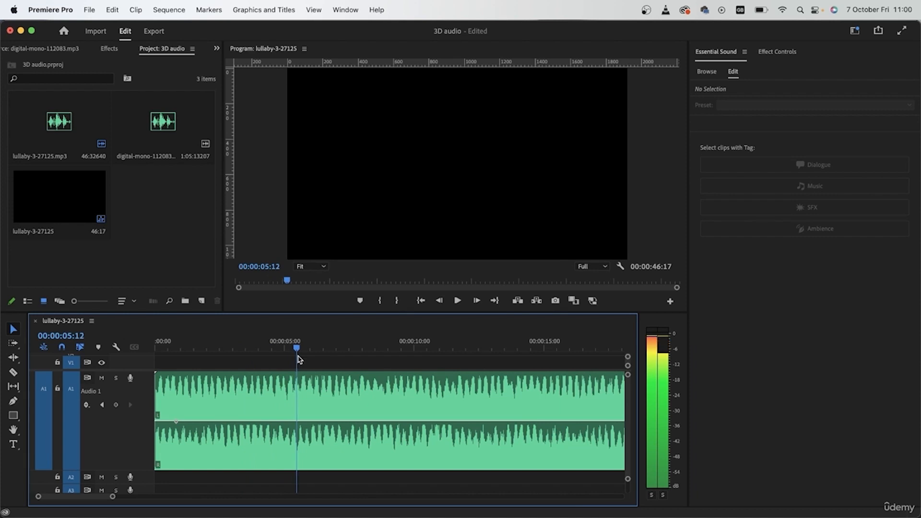
key(space)
click(116, 404)
key(space)
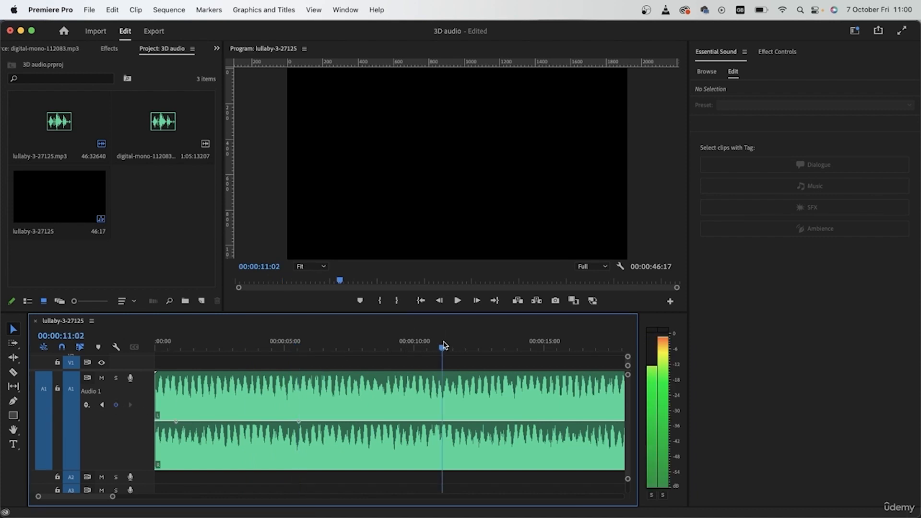
key(space)
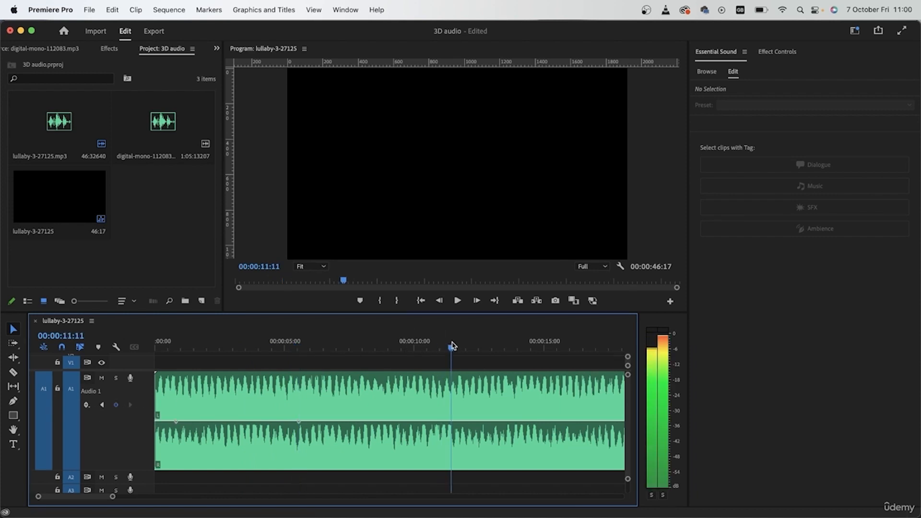
click(611, 347)
click(115, 406)
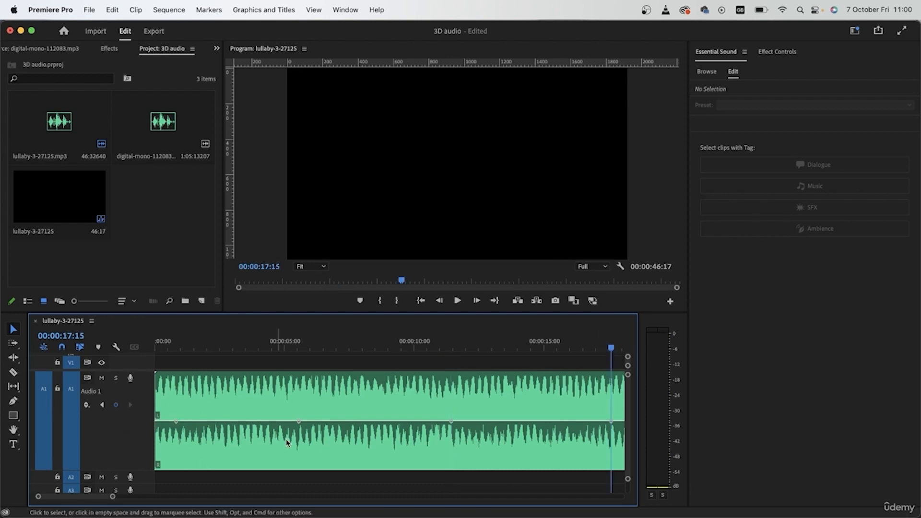
- Lower the A1 balance keyframe near 5.5 seconds and raise the one near 11.5 seconds to the opposite extreme
drag(300, 422, 293, 466)
drag(449, 423, 459, 377)
click(177, 351)
- Create a low balance hold by adding a keyframe at 00:00:06:01 and moving the low one to about 4.5 seconds, and play the result
click(313, 350)
click(116, 405)
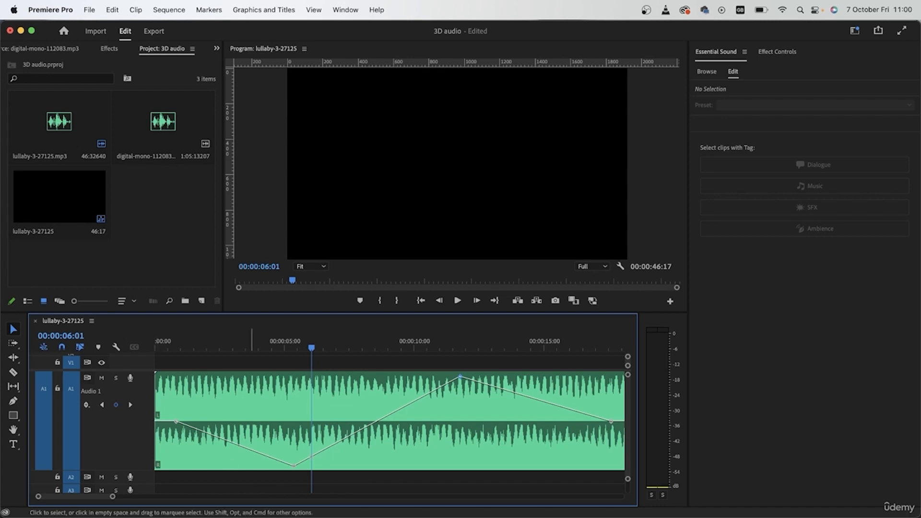
drag(294, 465, 272, 466)
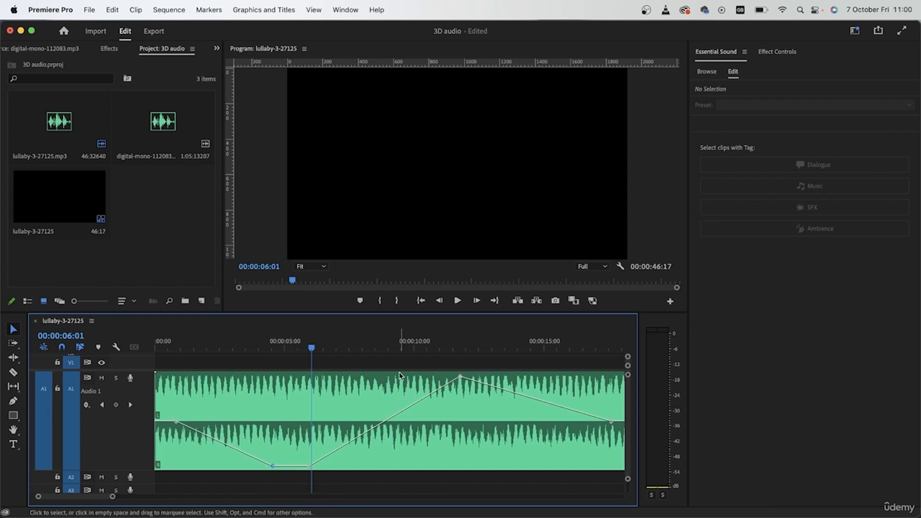
key(space)
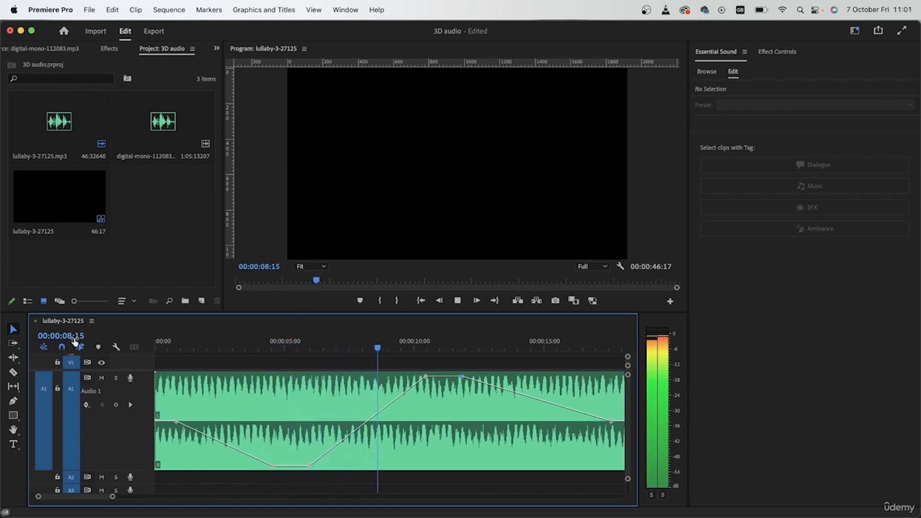
key(space)
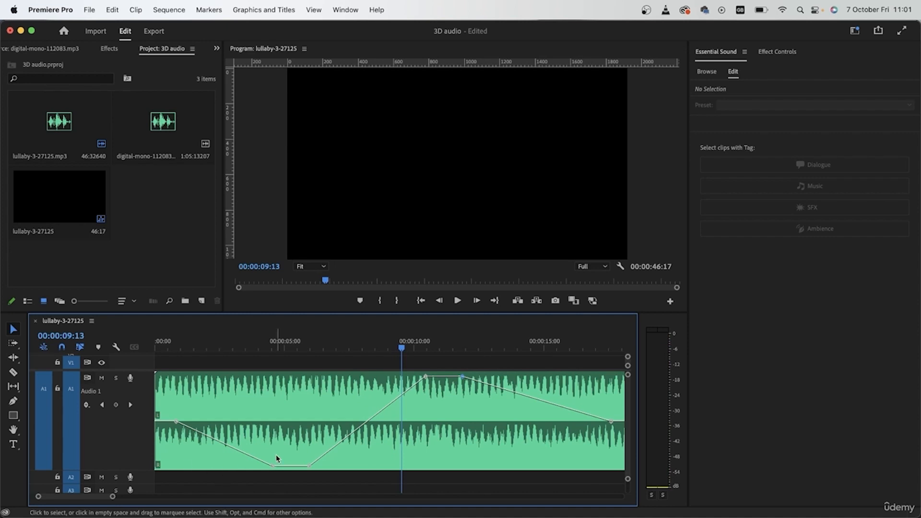
- Widen the low hold to start at about 3 seconds and the high hold to end at about 15 seconds, and play from the start
drag(272, 465, 232, 466)
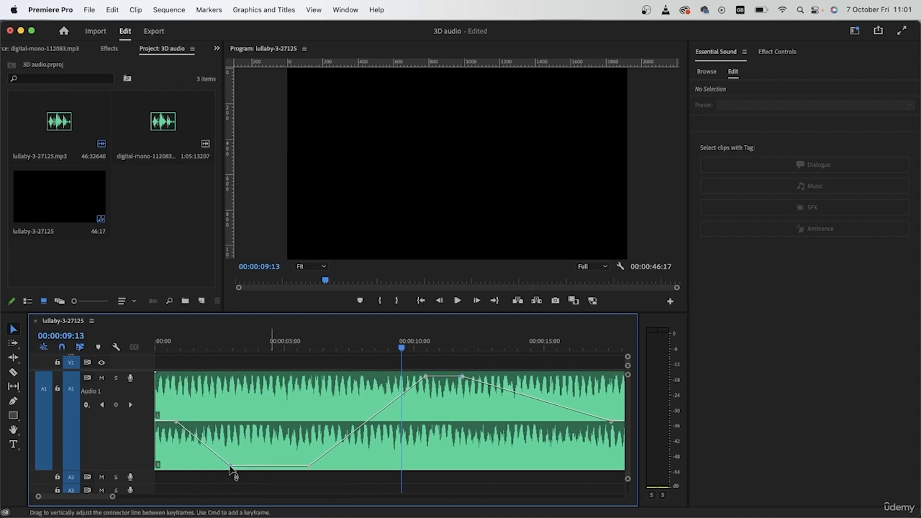
drag(462, 376, 548, 376)
click(157, 344)
key(space)
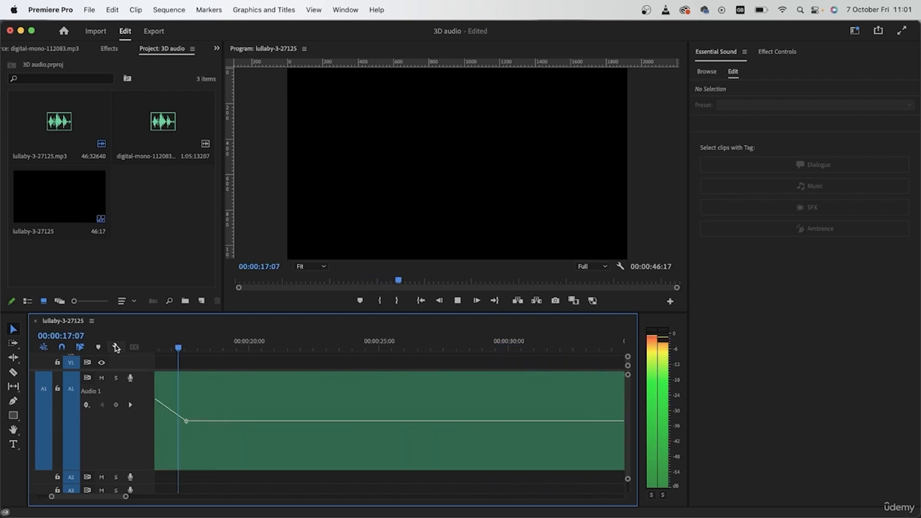
key(space)
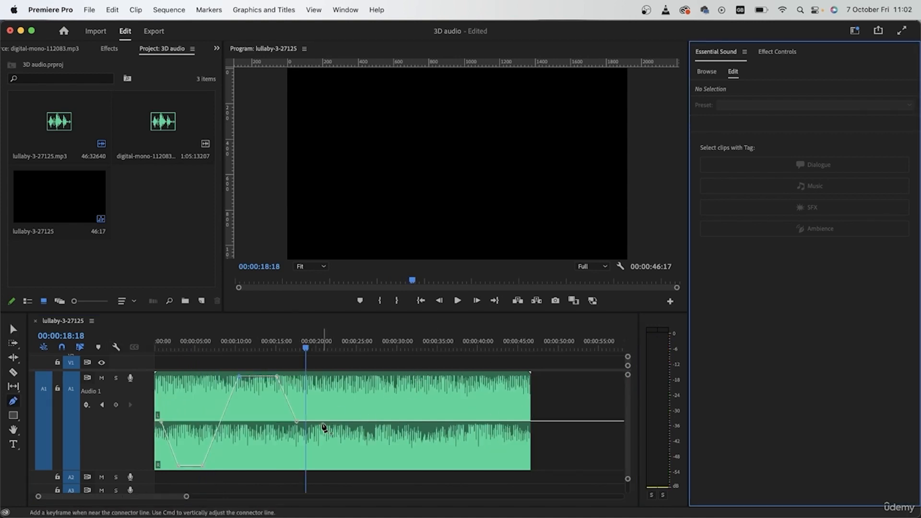
- Try drawing more A1 balance keyframes between about 24 and 34 seconds with the Pen tool, and undo them
drag(335, 420, 375, 466)
drag(436, 465, 432, 386)
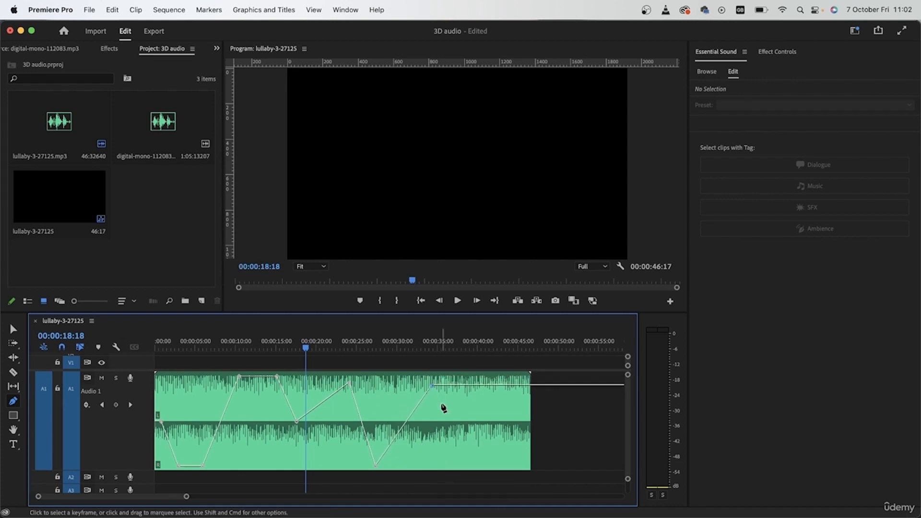
key(super+z)
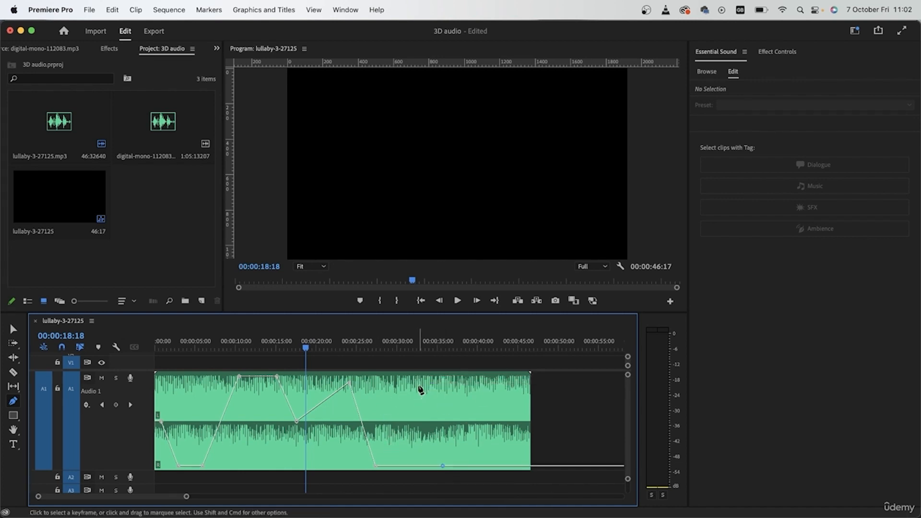
key(super+z)
key(super+z)
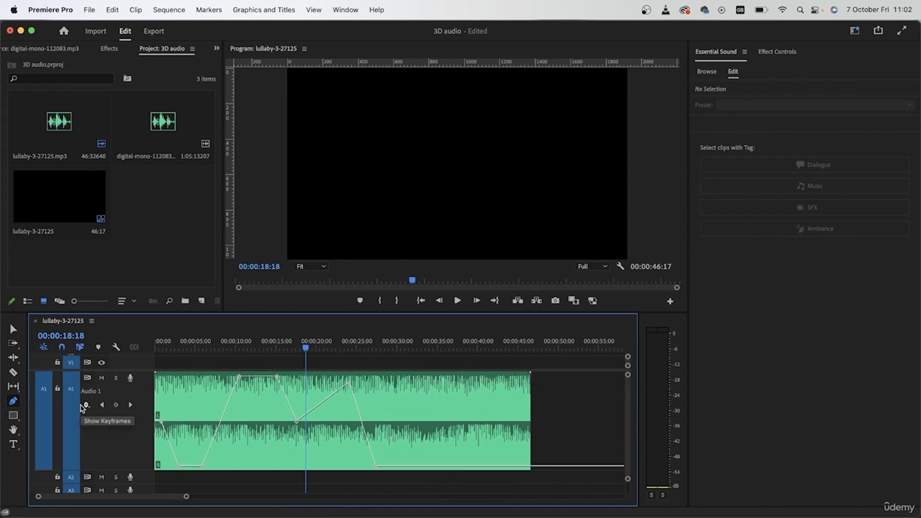
key(super+z)
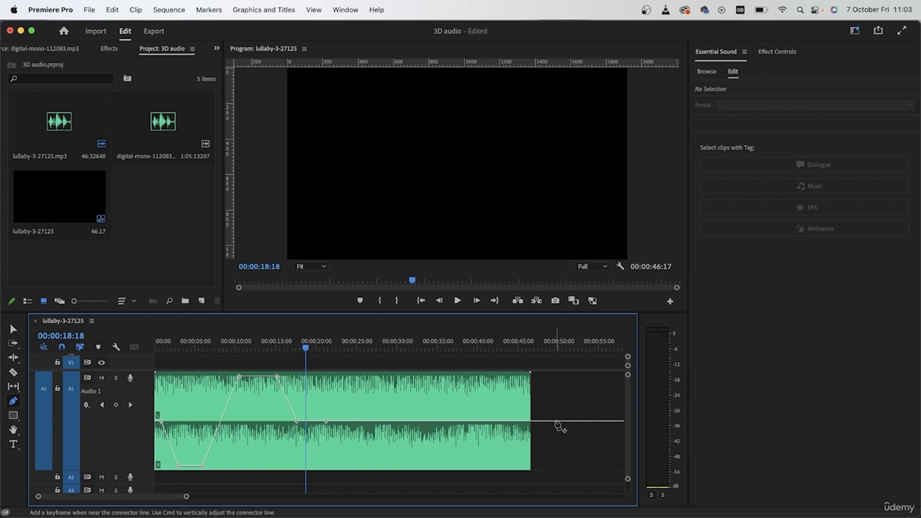
- Add a lowered A1 balance keyframe at about 48 seconds, beyond the lullaby clip's end, to slope the balance line down
drag(556, 424, 555, 377)
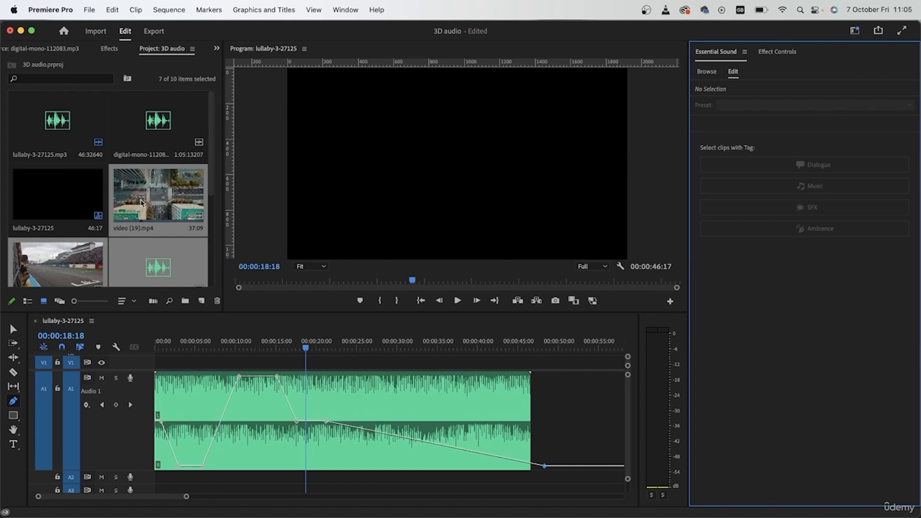
- Move lullaby-3-27125.mp3, the digital-mono clip and the lullaby-3-27125 sequence into a new bin
scroll(173, 190, down, 4)
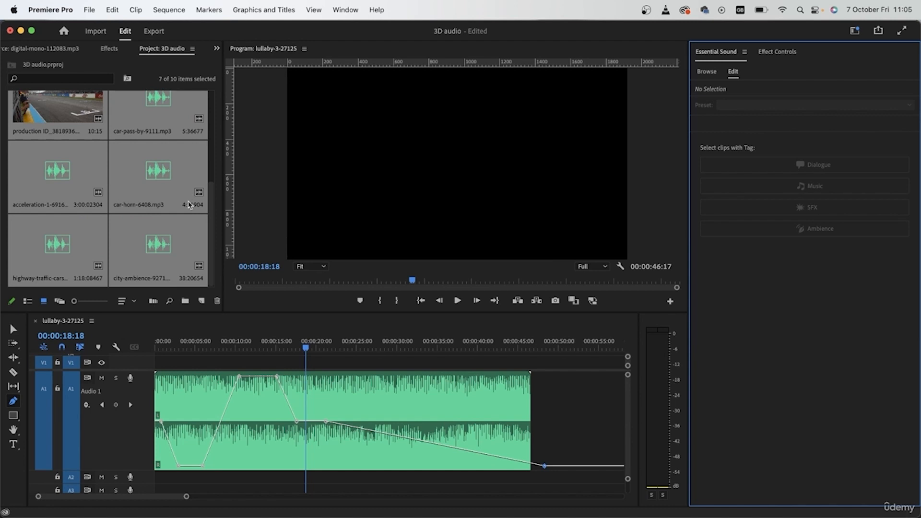
scroll(190, 206, up, 4)
key(v)
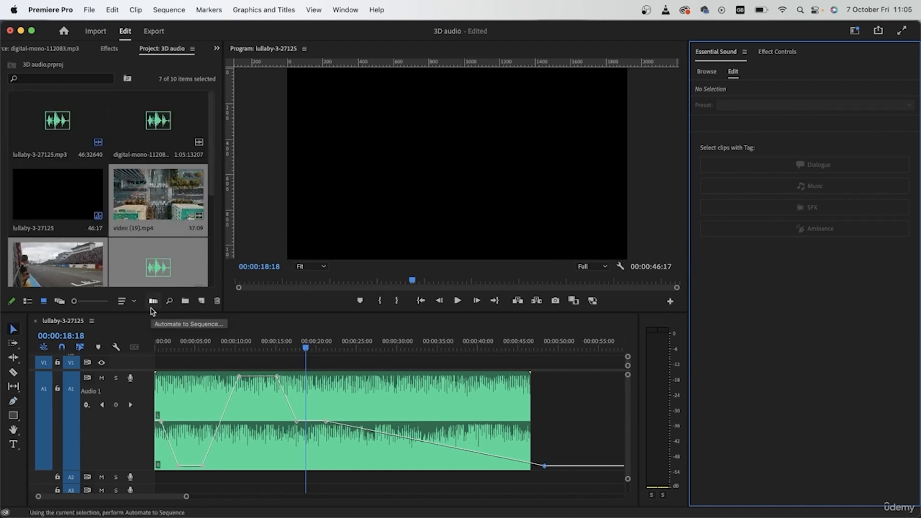
click(136, 128)
shift+click(58, 187)
shift+click(36, 118)
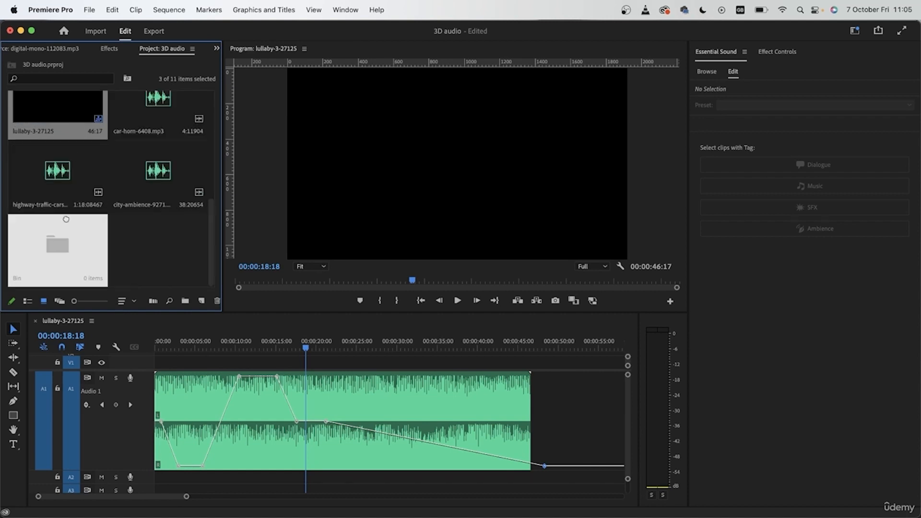
drag(59, 108, 64, 256)
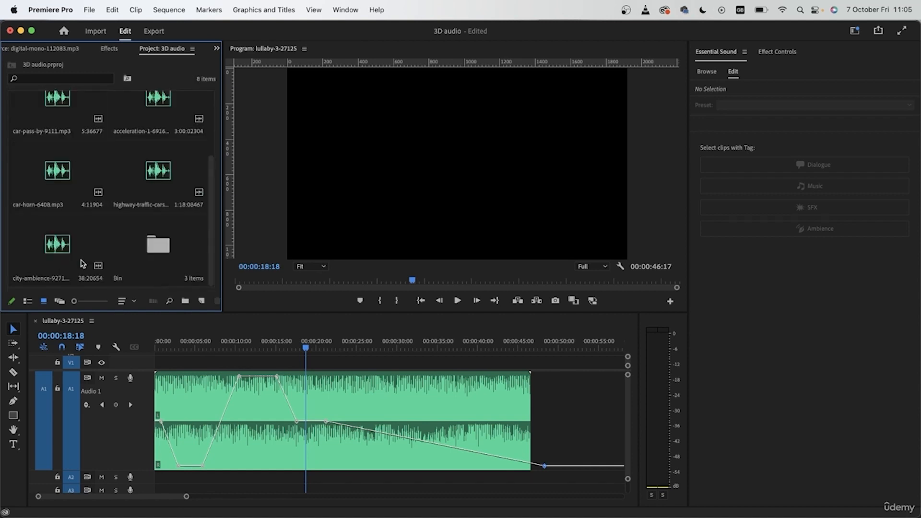
- Close the lullaby-3-27125 sequence in the timeline
scroll(164, 262, up, 2)
click(580, 418)
click(36, 321)
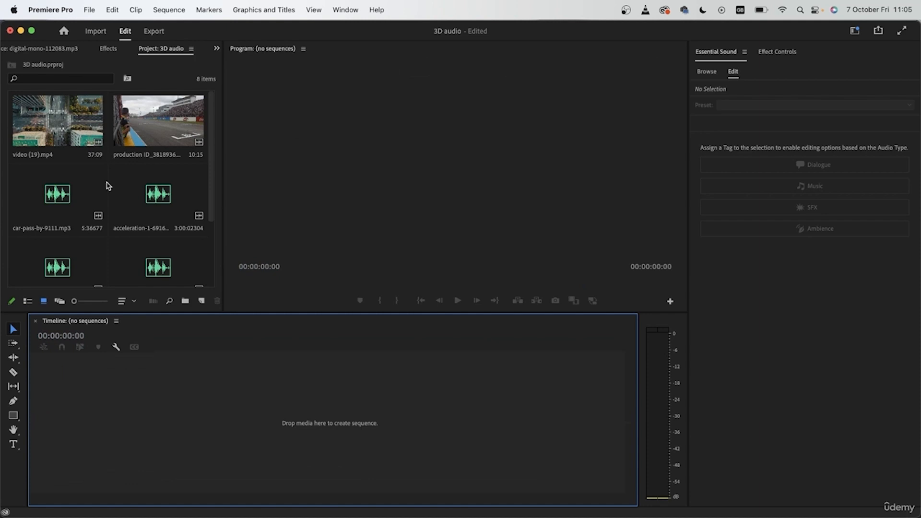
- Create a new sequence from the production ID_3818936 racetrack video clip
click(79, 140)
click(175, 140)
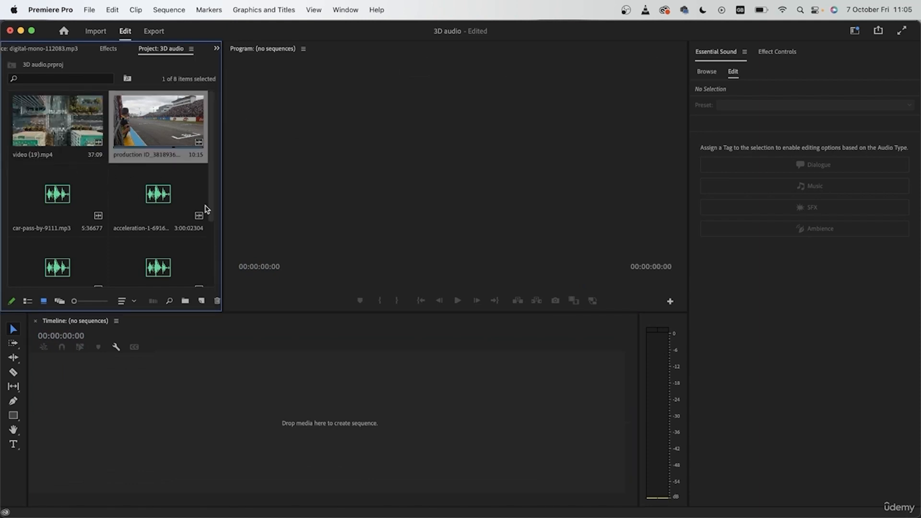
drag(170, 129, 108, 411)
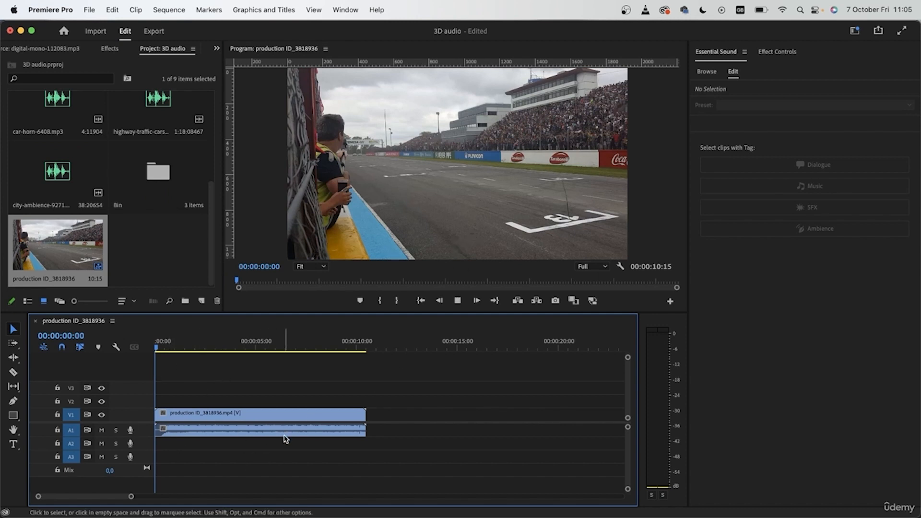
- Play the racetrack clip from the start to about 00:00:06:11 to hear its original audio
key(space)
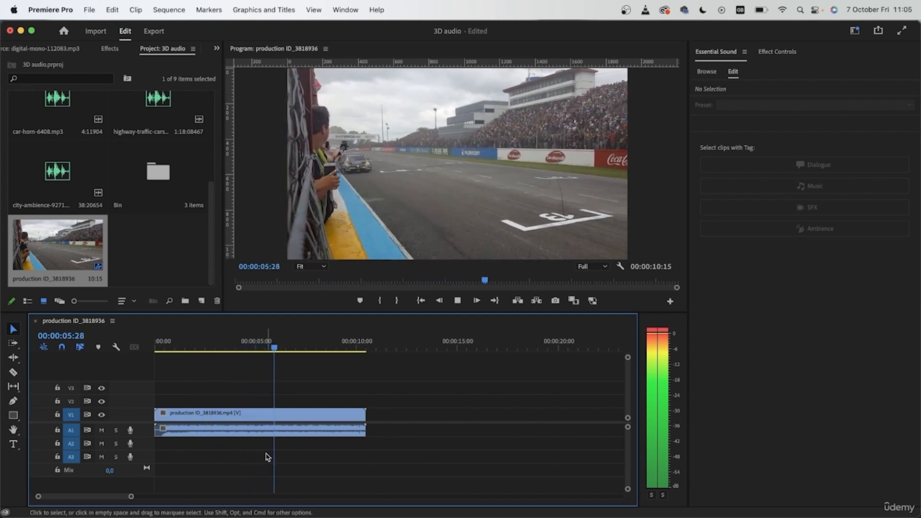
key(space)
click(239, 431)
click(356, 459)
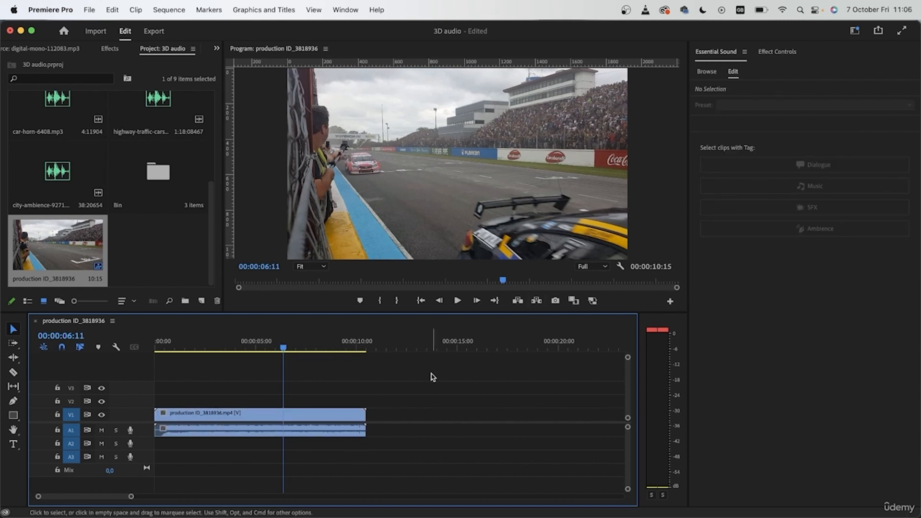
- Shift only the racetrack clip's audio about 12 seconds later on A1 and return the playhead to the sequence start
click(210, 433)
drag(186, 431, 572, 428)
click(302, 442)
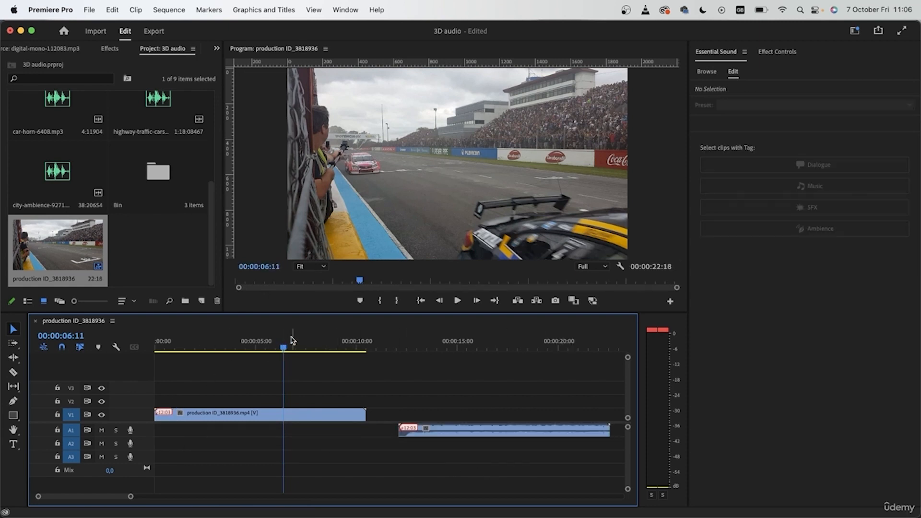
key(Home)
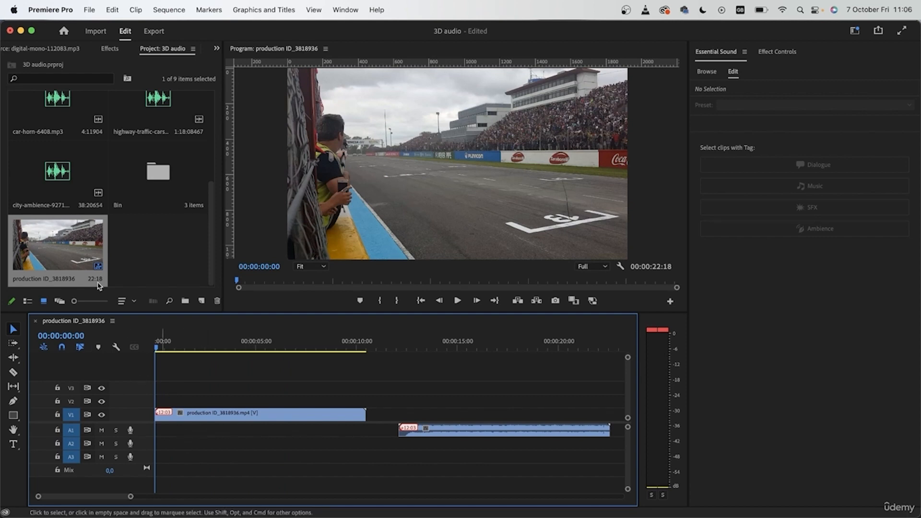
- Open acceleration-1-6916.mp3 from the project media and play its first three seconds to audition the engine sound
scroll(102, 217, up, 5)
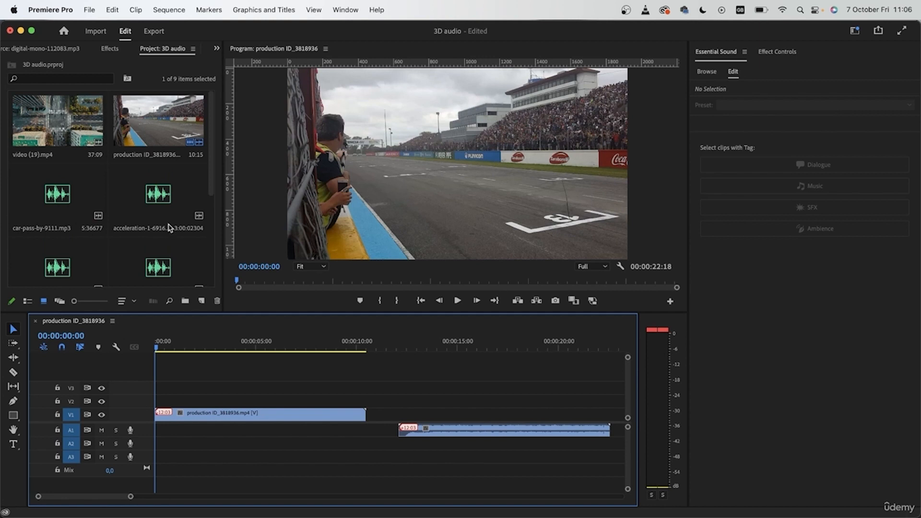
double_click(123, 220)
click(124, 301)
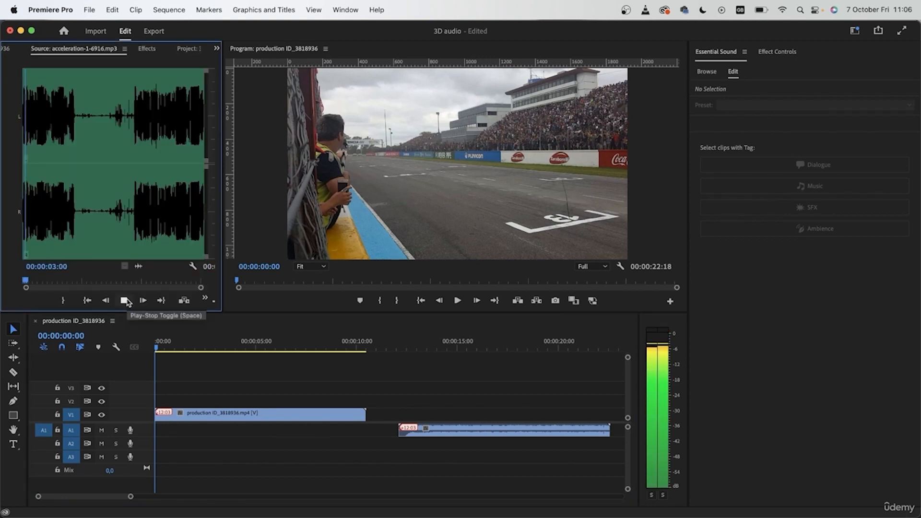
click(127, 300)
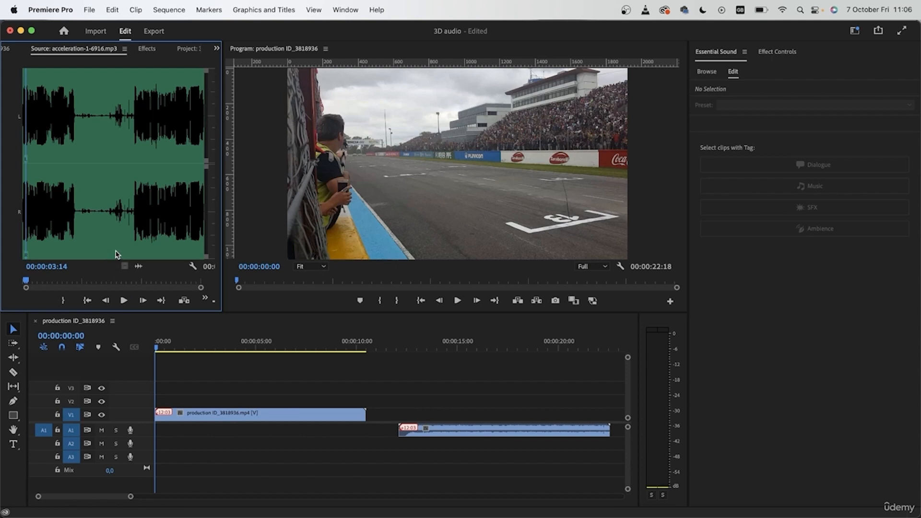
- Place acceleration-1-6916.mp3 on A2 at the sequence start and play it together with the racetrack video
drag(175, 344, 202, 344)
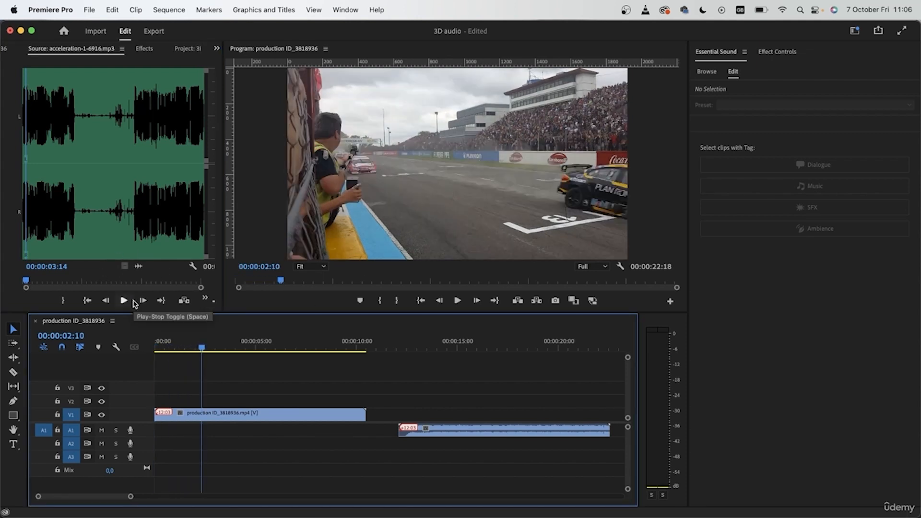
drag(42, 217, 143, 485)
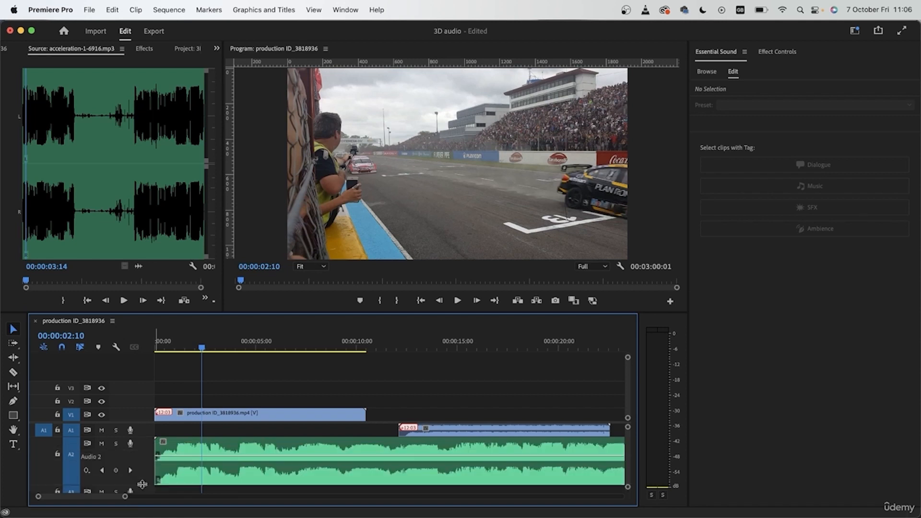
key(Home)
key(space)
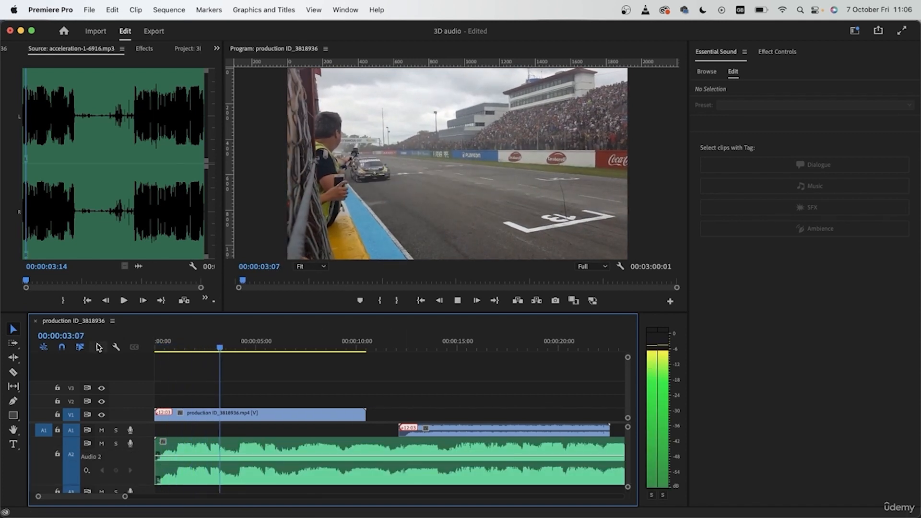
key(space)
- Delete the racetrack clip's original audio and put the acceleration sound on A1 from the sequence start
click(439, 430)
click(439, 393)
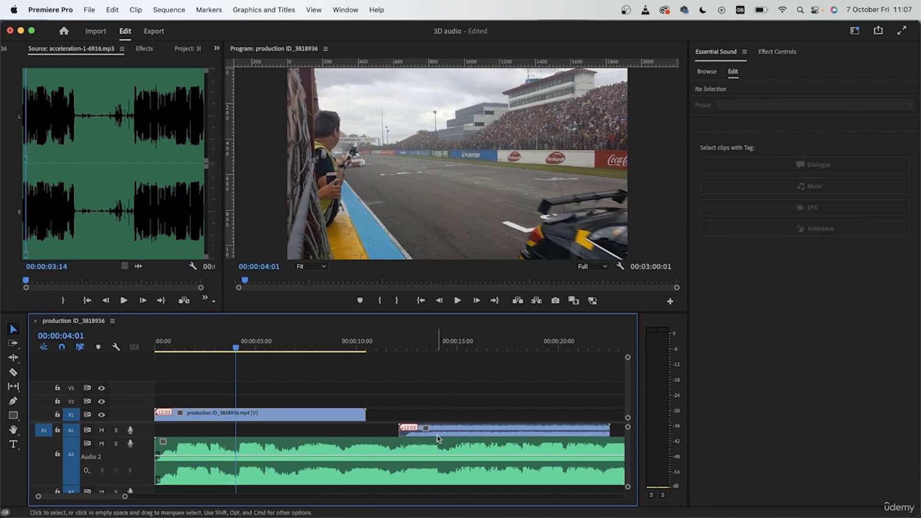
click(437, 432)
key(Delete)
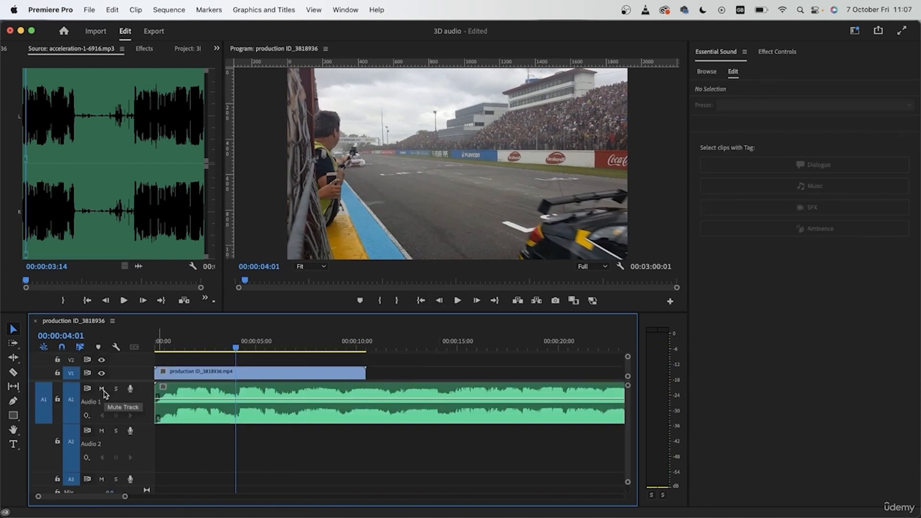
- Return the playhead to the sequence start and mute audio track A1
drag(237, 349, 87, 389)
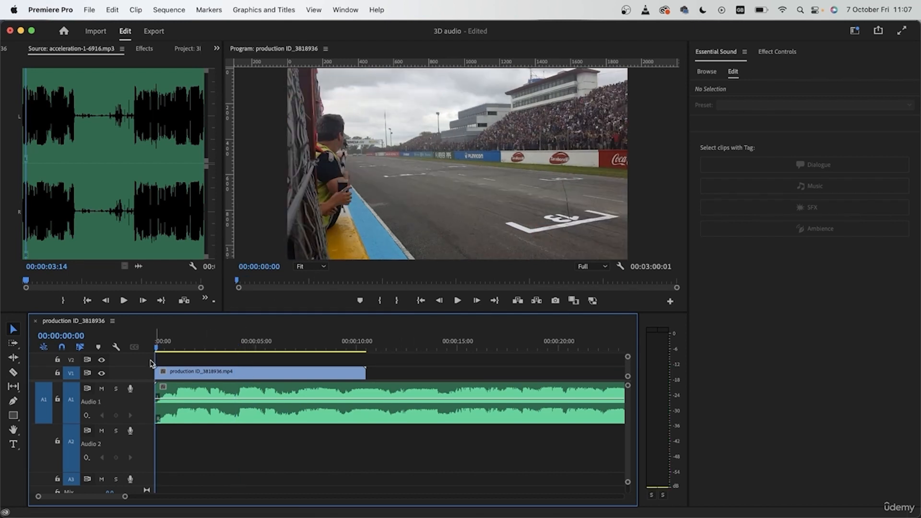
click(102, 392)
key(space)
- Add sequence markers where the cars pass, from 00:00:01:29 to about 8 seconds, and return the playhead to the start
drag(167, 348, 195, 353)
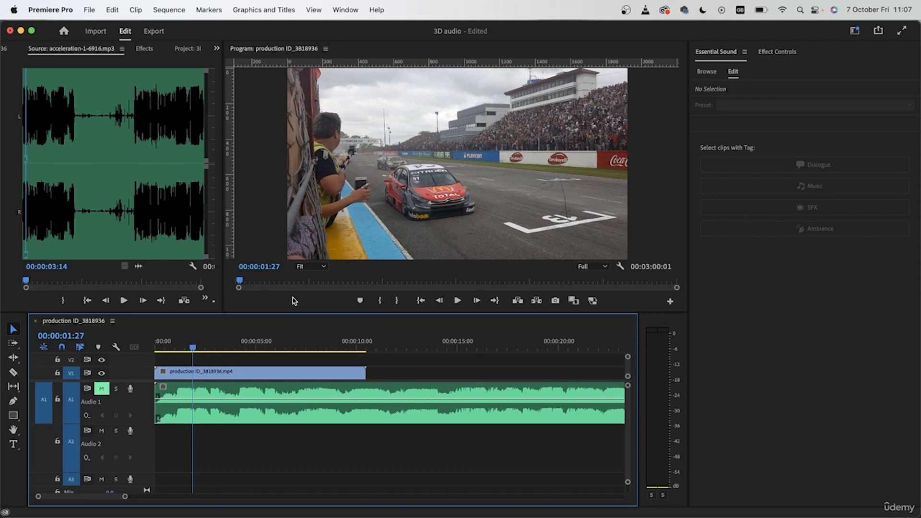
drag(193, 348, 195, 348)
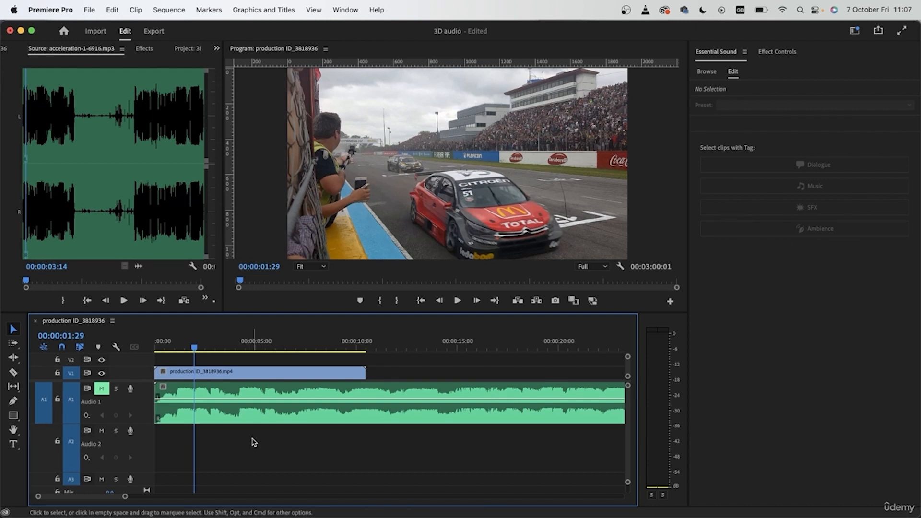
key(m)
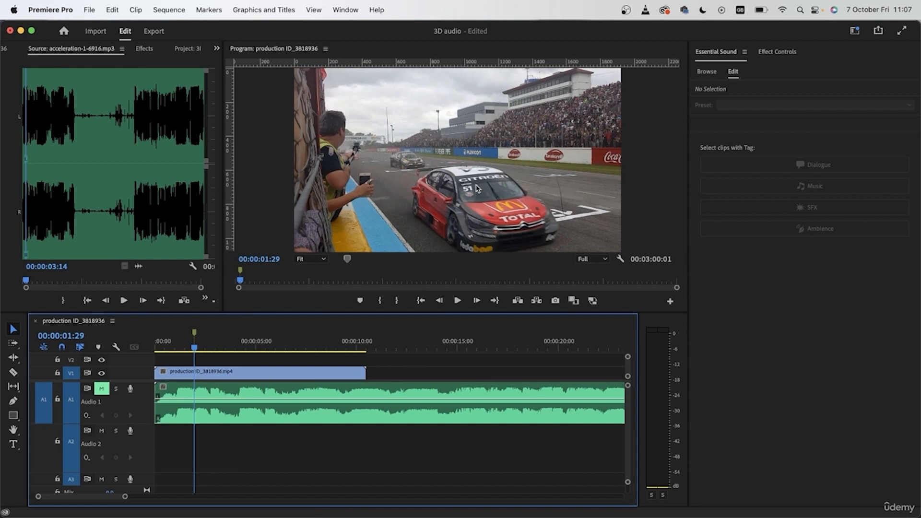
drag(197, 349, 235, 350)
key(m)
key(m)
key(m)
drag(236, 350, 269, 352)
key(m)
key(m)
key(m)
drag(270, 351, 304, 351)
key(m)
key(m)
key(m)
key(m)
key(m)
drag(304, 351, 154, 376)
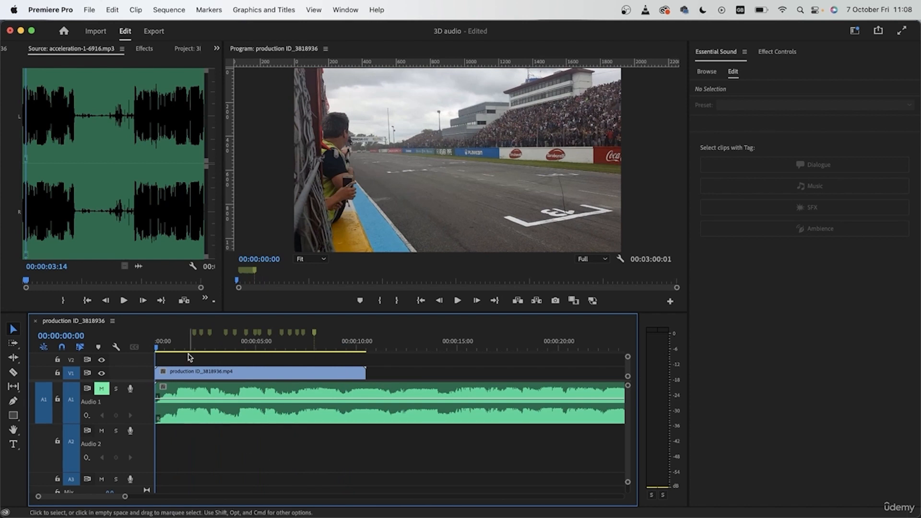
- Go to the first marker at 00:00:01:29 and switch A1's keyframe display to Track Panner Balance
click(196, 336)
click(239, 421)
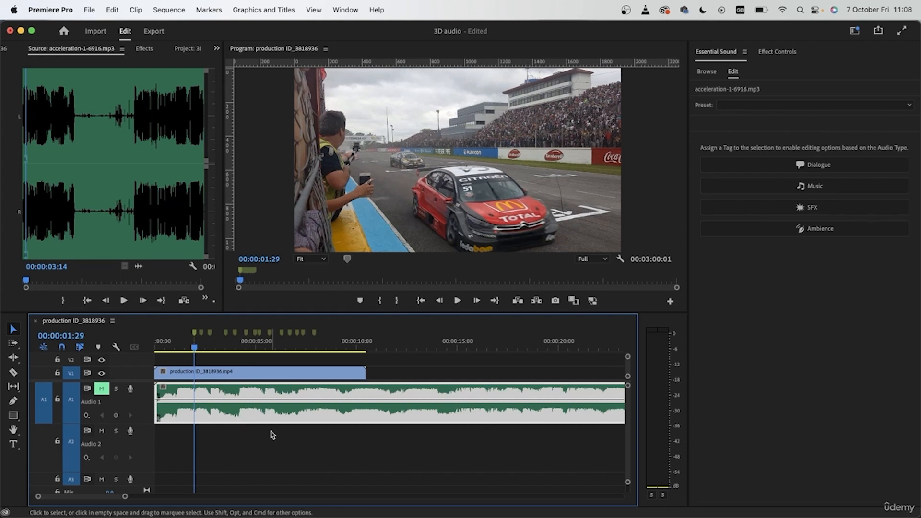
click(86, 416)
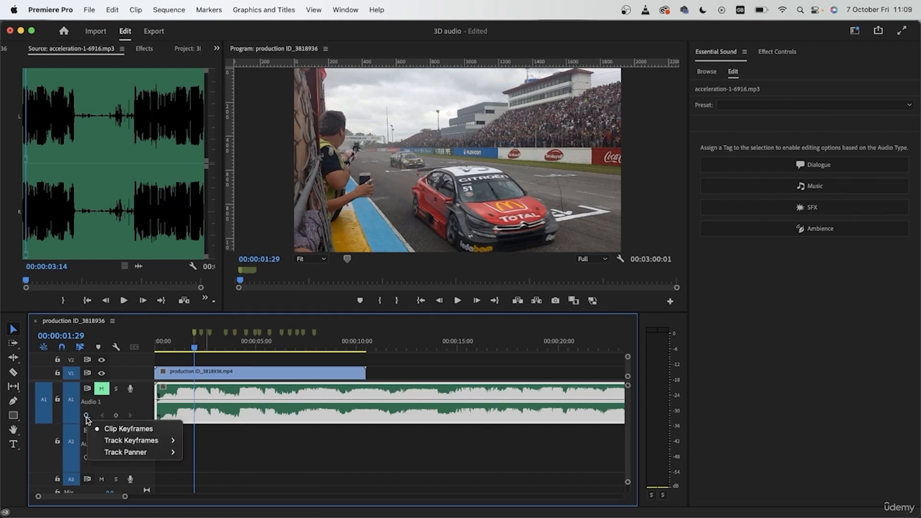
mouse_move(154, 454)
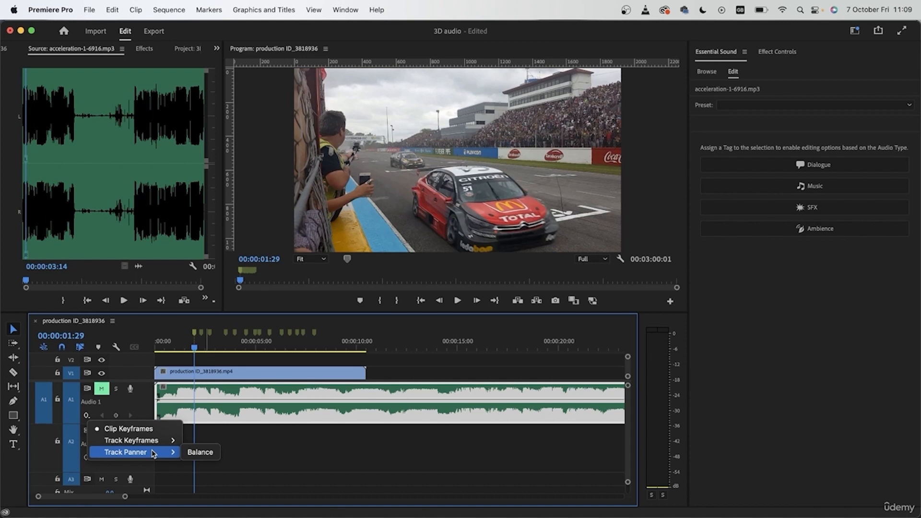
click(209, 459)
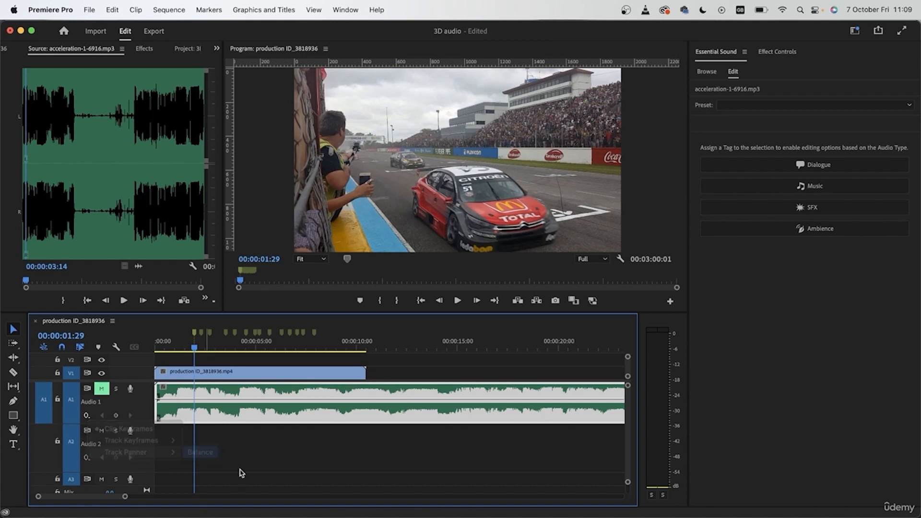
click(227, 469)
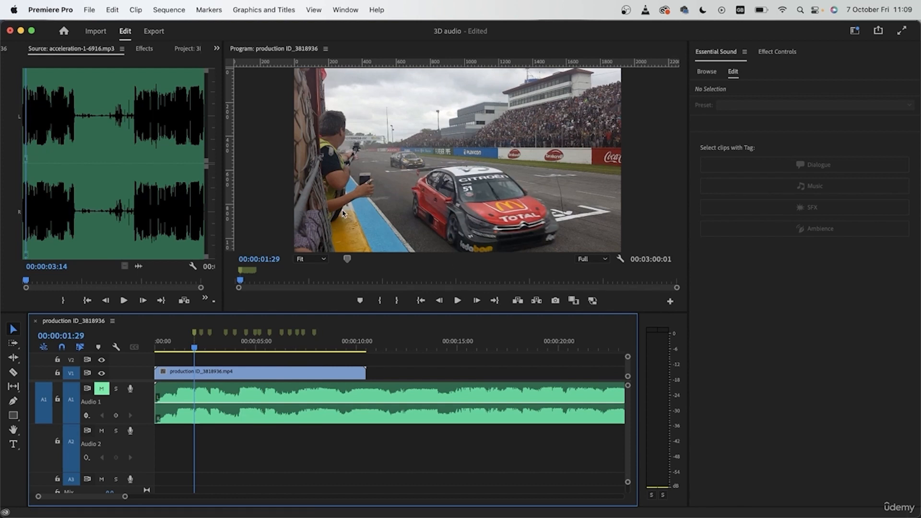
- Add three Pen tool keyframes on A1's balance line, raising the first fully and lowering the second to +100,00 at 00:00:02:06
click(11, 404)
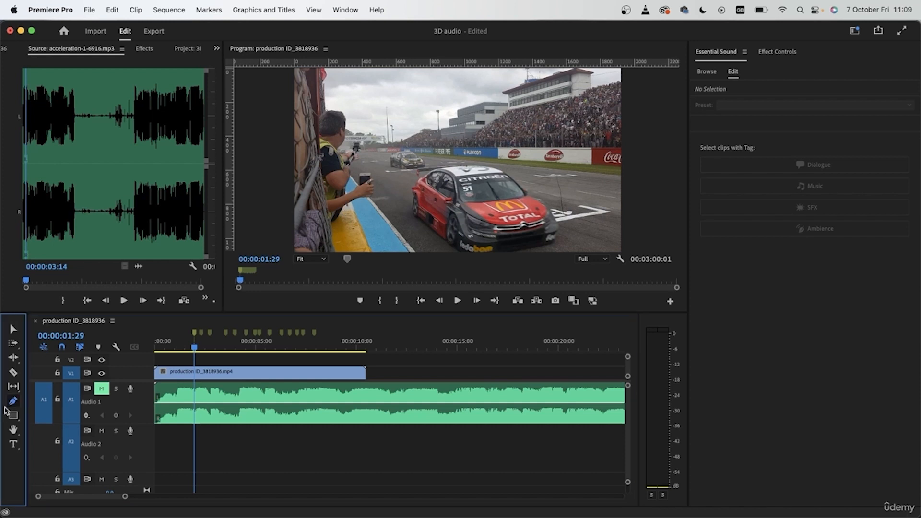
click(166, 406)
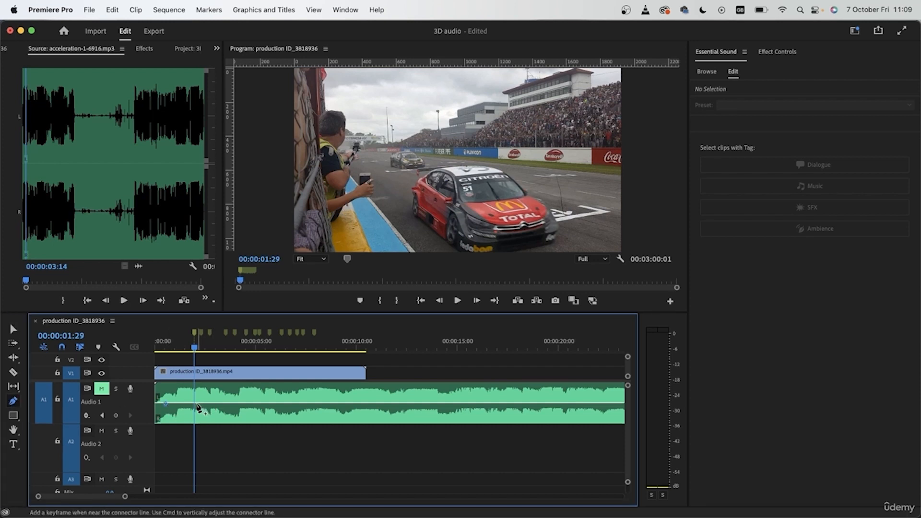
click(195, 403)
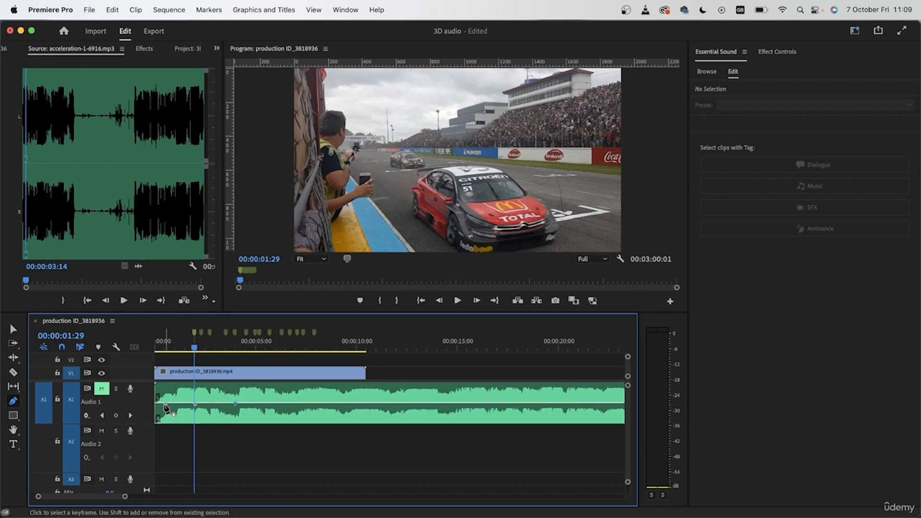
drag(166, 407, 199, 419)
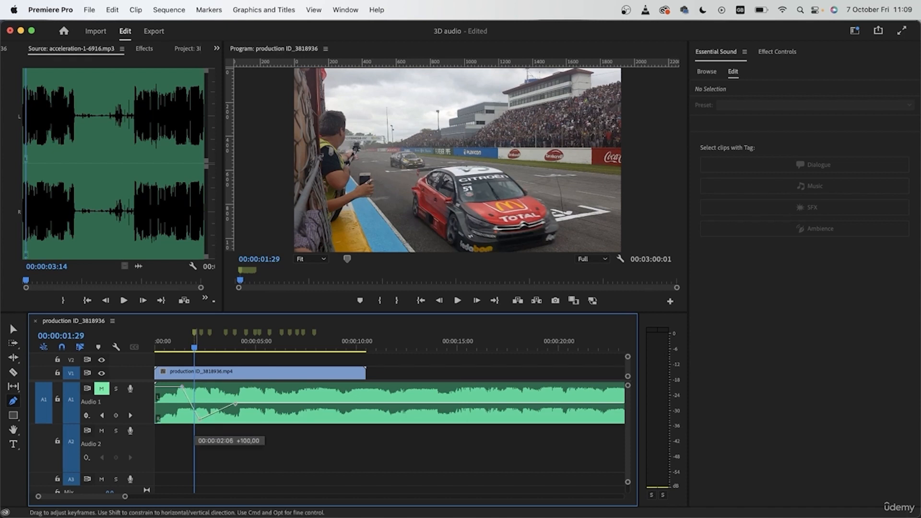
- Shift the first balance keyframe to about 00:00:01:22 and add a vertical guide at the centre of the program frame
click(158, 348)
drag(159, 356, 162, 362)
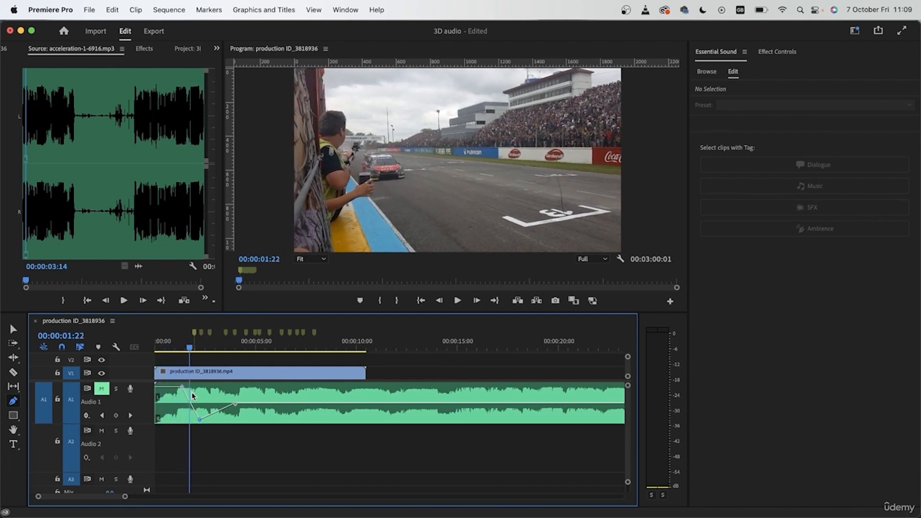
drag(187, 388, 189, 387)
drag(232, 149, 457, 174)
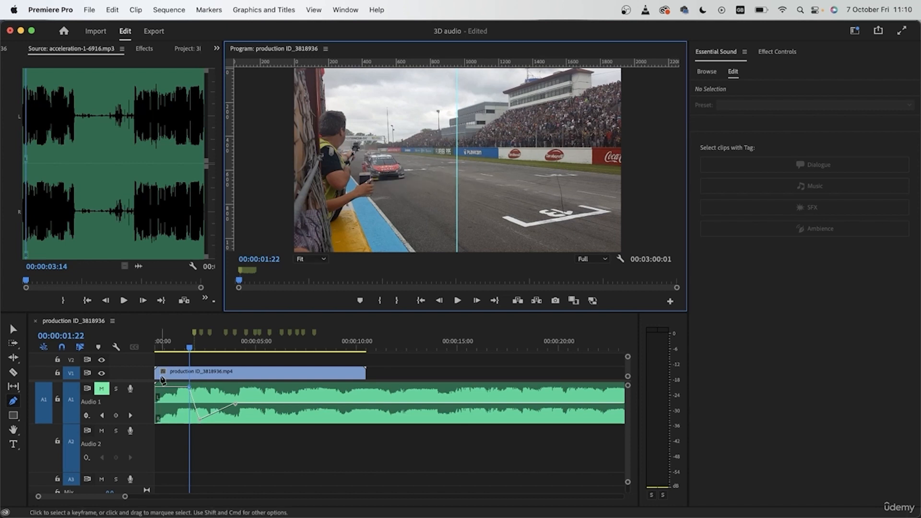
- Find the frame where the first car reaches the centre guide and align the first balance keyframe to 00:00:01:26
drag(193, 351, 193, 354)
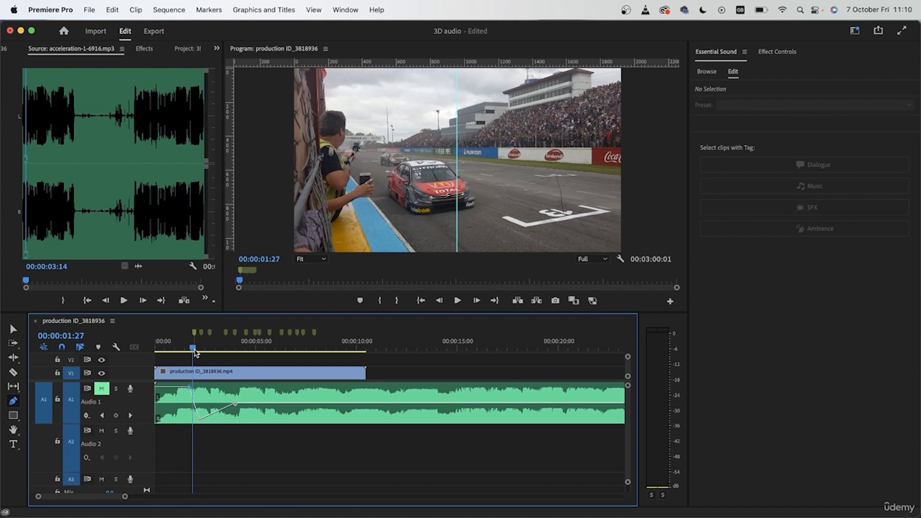
drag(190, 391, 192, 387)
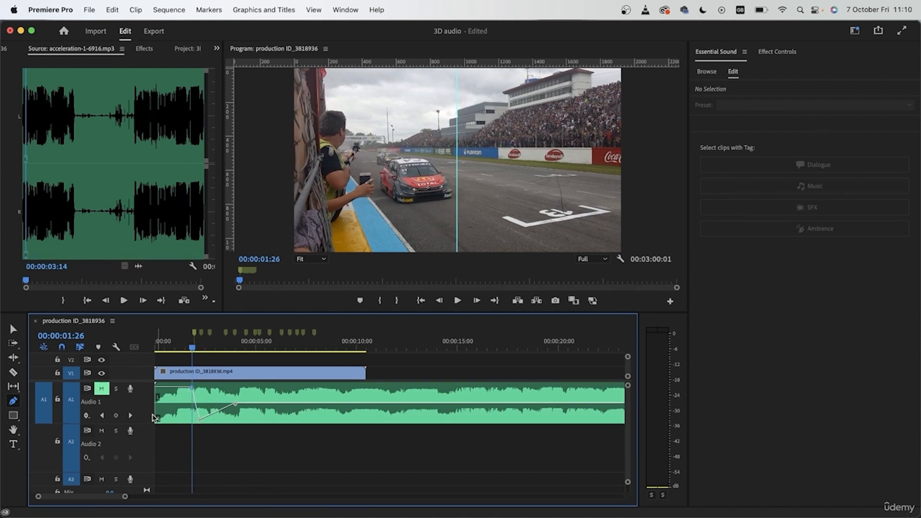
scroll(200, 433, up, 10)
scroll(199, 432, left, 10)
scroll(201, 436, right, 5)
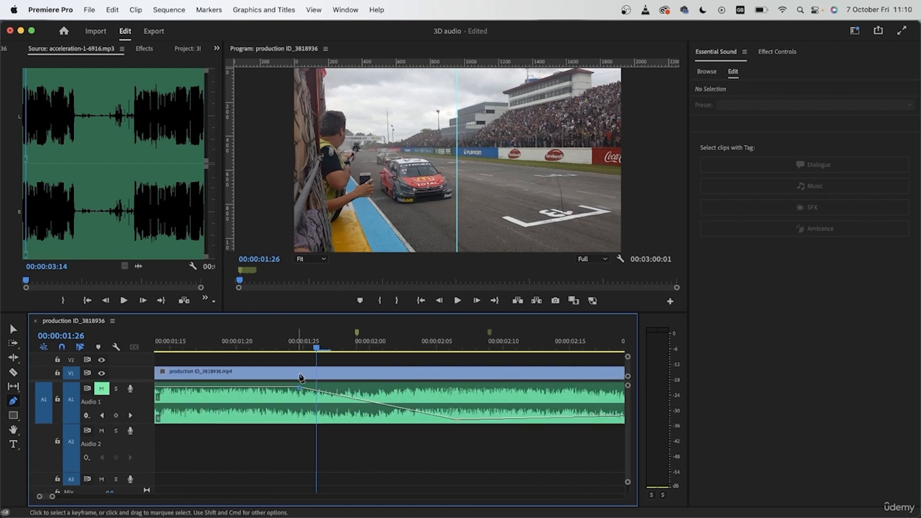
drag(300, 388, 317, 388)
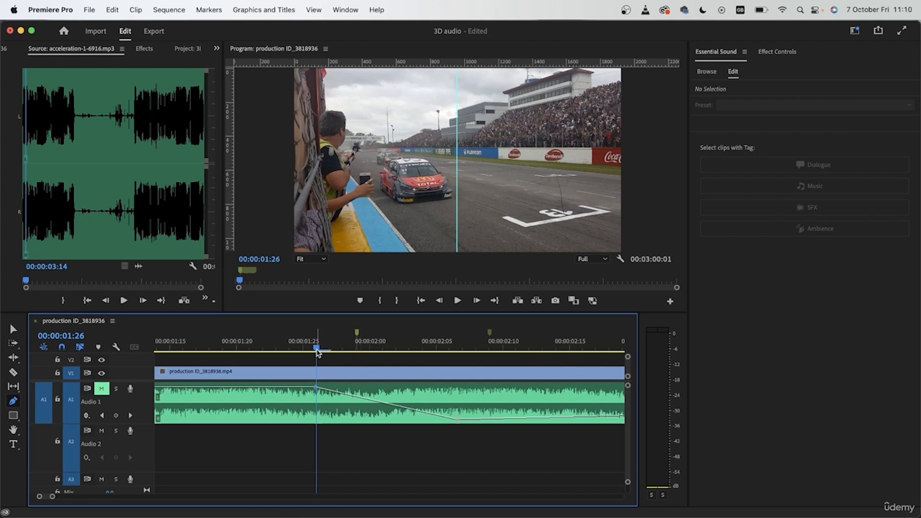
- Move the second balance keyframe to the first marker at 00:00:01:29, keeping it at the lowest balance level
drag(319, 351, 356, 358)
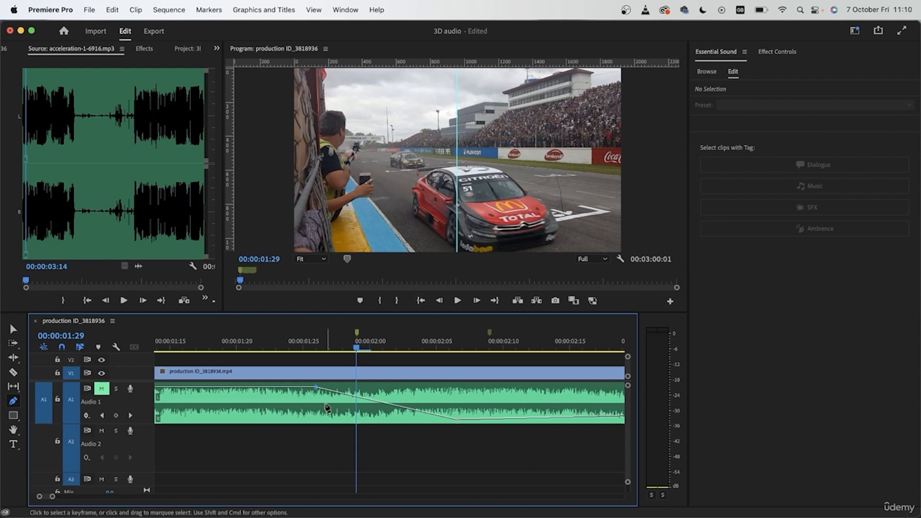
drag(457, 420, 356, 427)
key(minus)
- Add another balance keyframe at the lowest level on A1 and align it with the third marker
click(361, 349)
drag(362, 349, 391, 353)
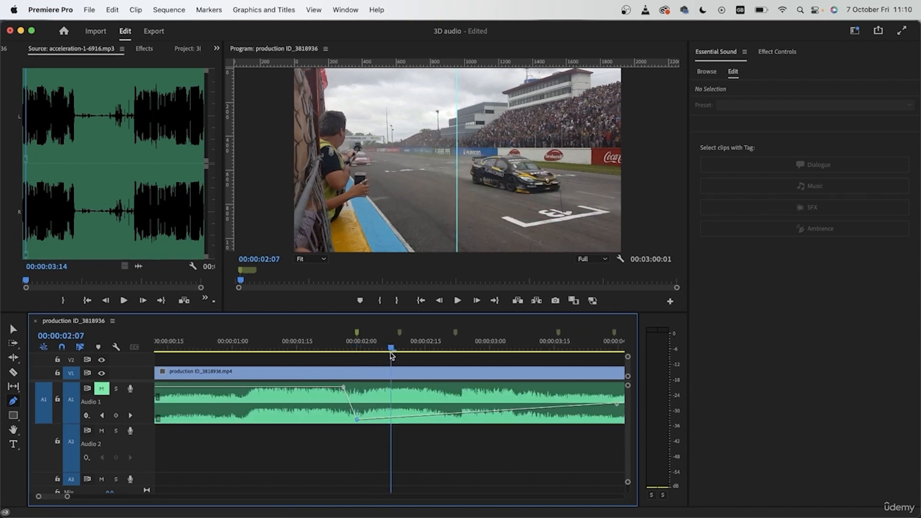
click(405, 419)
drag(406, 420, 455, 420)
key(minus)
key(minus)
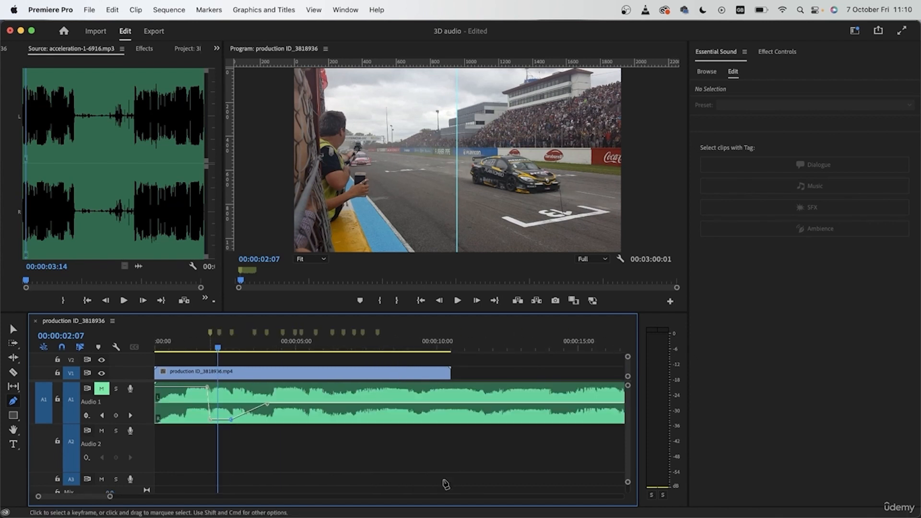
- Unmute A1, play the opening to 00:00:02:26 to check the panning, and return the playhead to the sequence start
click(101, 388)
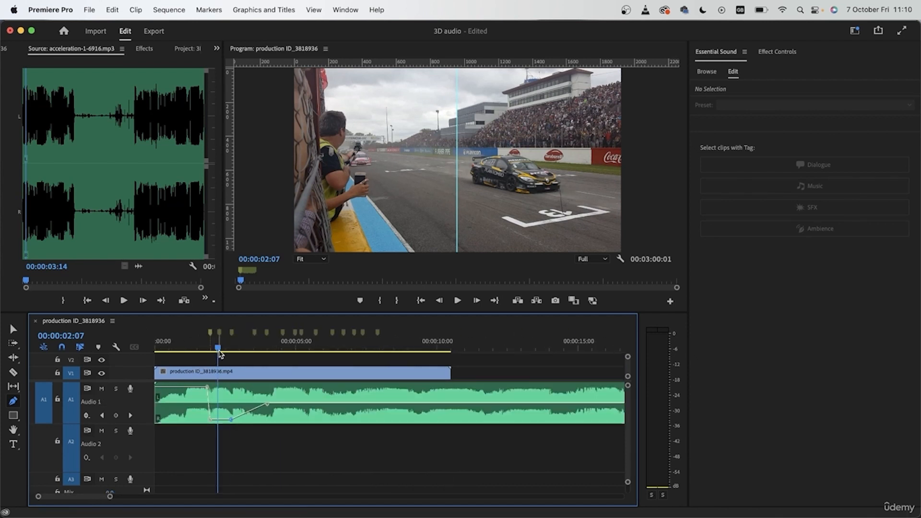
click(461, 300)
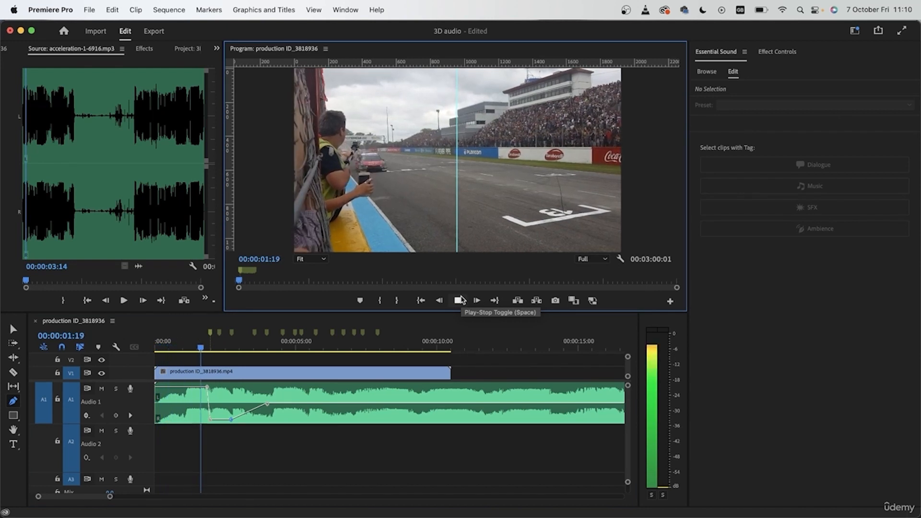
click(461, 301)
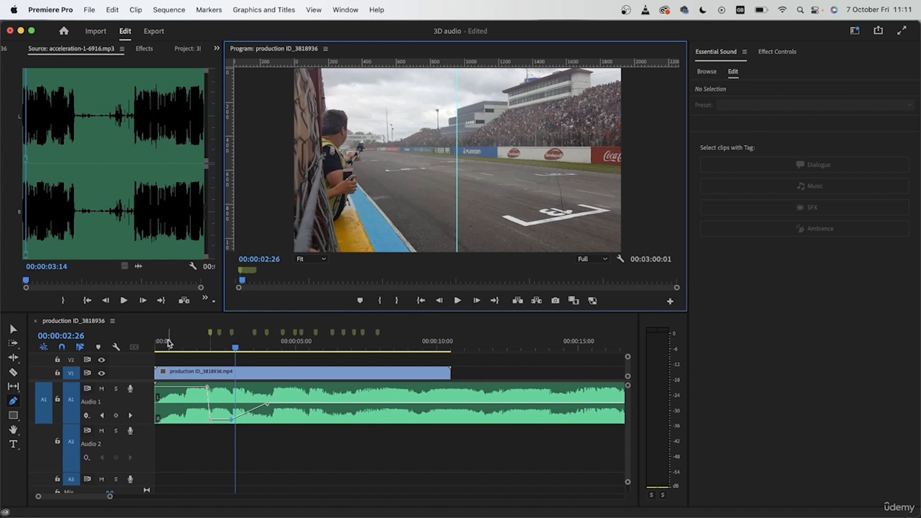
drag(235, 347, 155, 347)
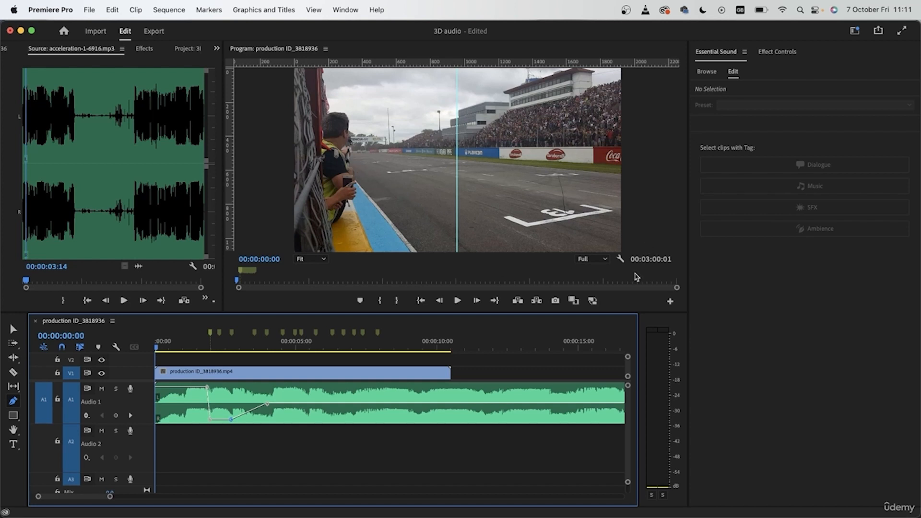
- Find the Lowpass effect by searching for "low" and apply it to the acceleration clip on A1
key(v)
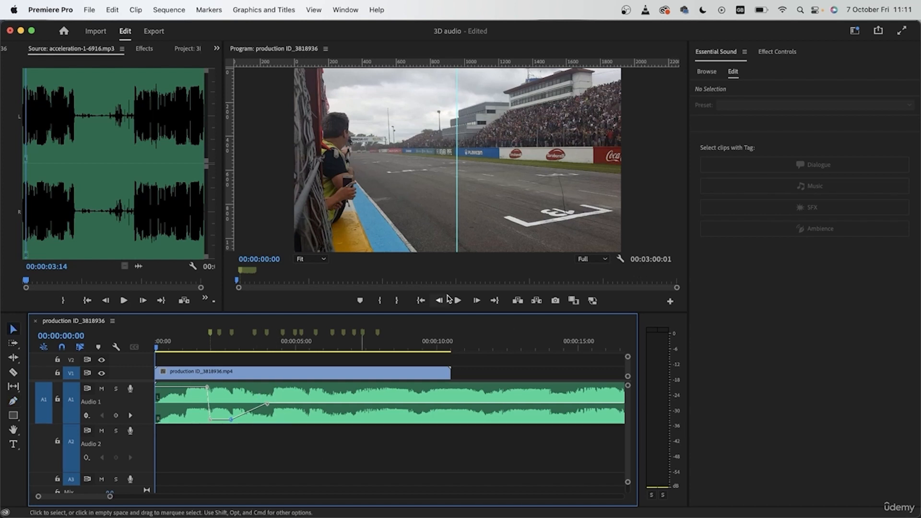
click(144, 48)
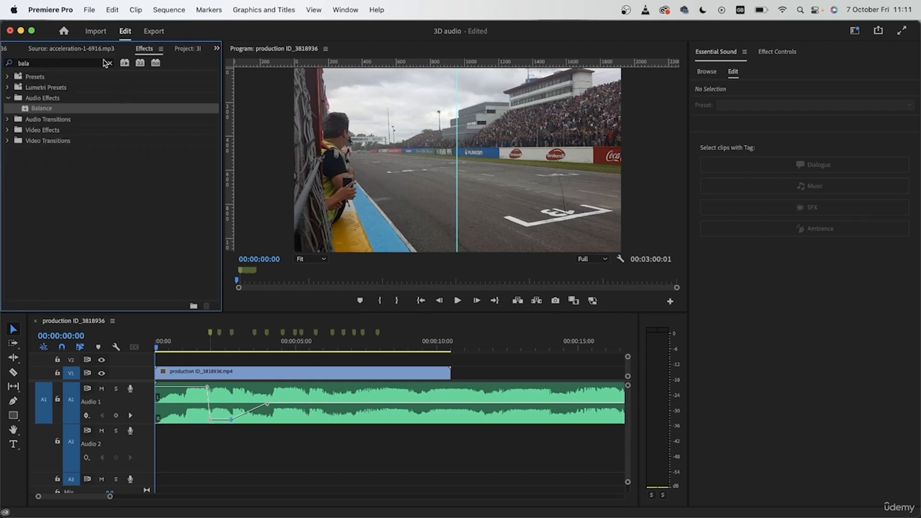
click(109, 64)
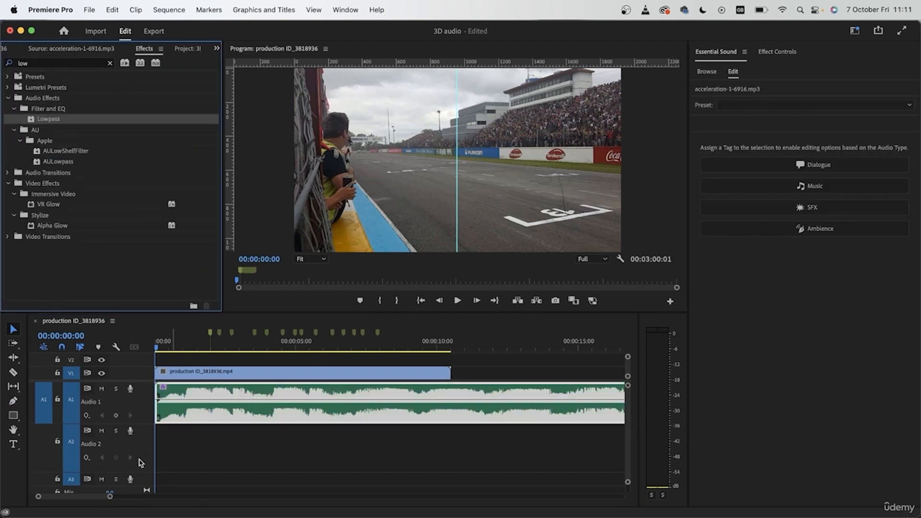
- Show the track panner balance keyframes on A1 and return the track to clip keyframes
click(84, 415)
mouse_move(126, 450)
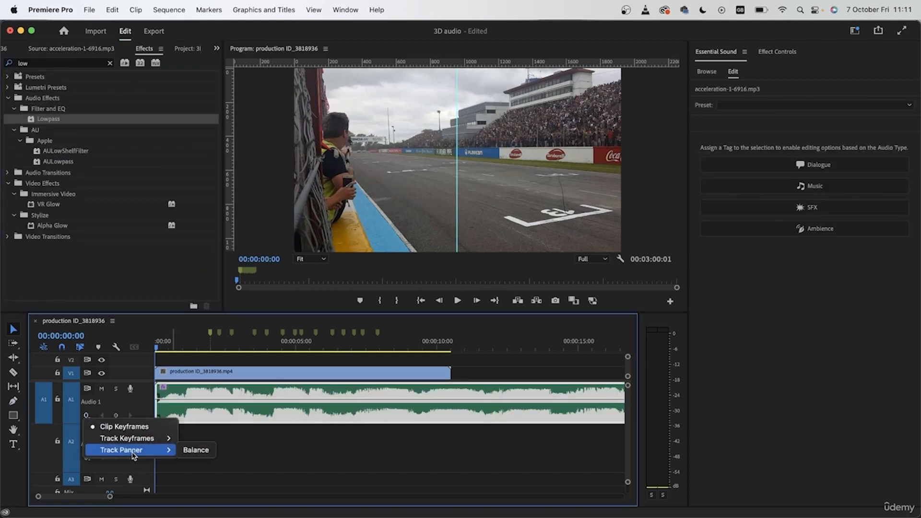
click(194, 448)
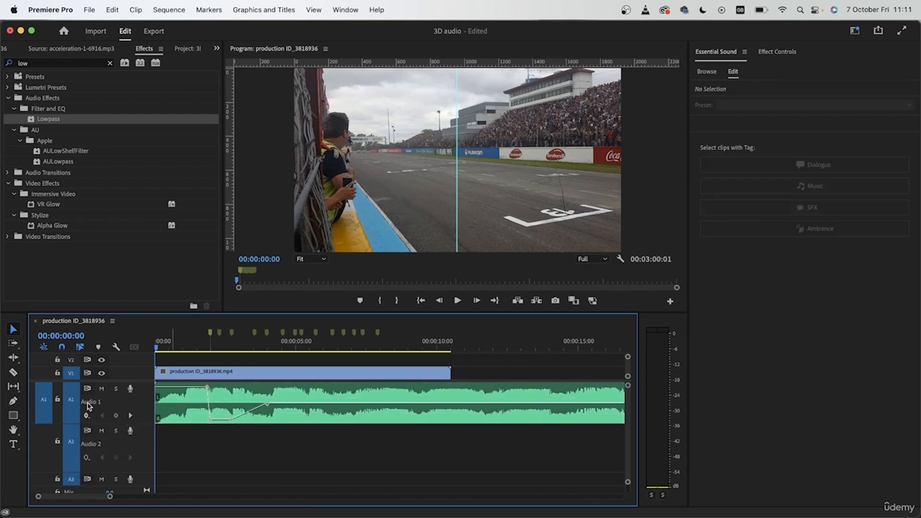
click(86, 415)
click(122, 427)
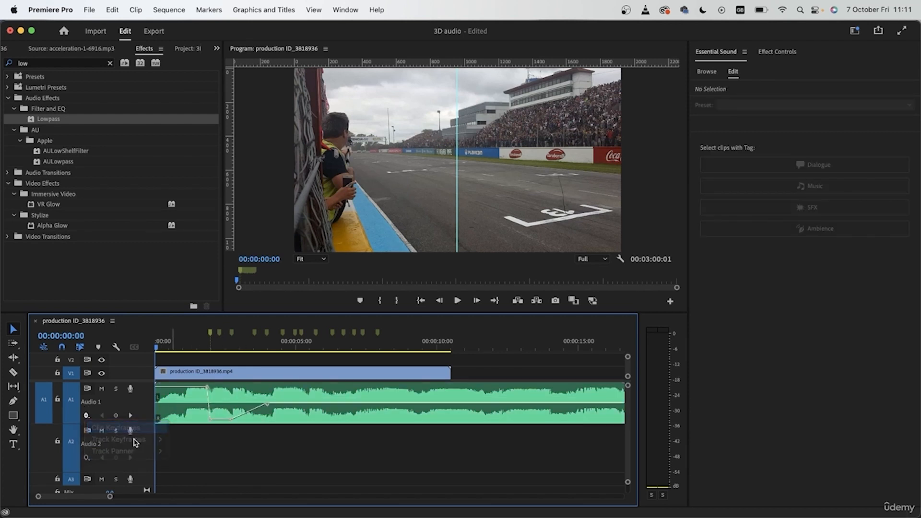
- Start keyframing the Lowpass Cutoff of the acceleration clip with a keyframe at 00:00:02:00
click(325, 405)
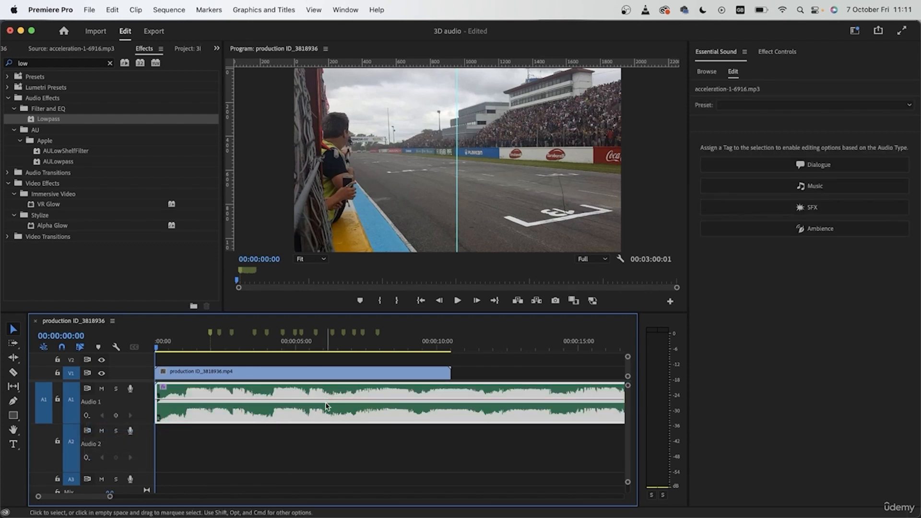
click(776, 57)
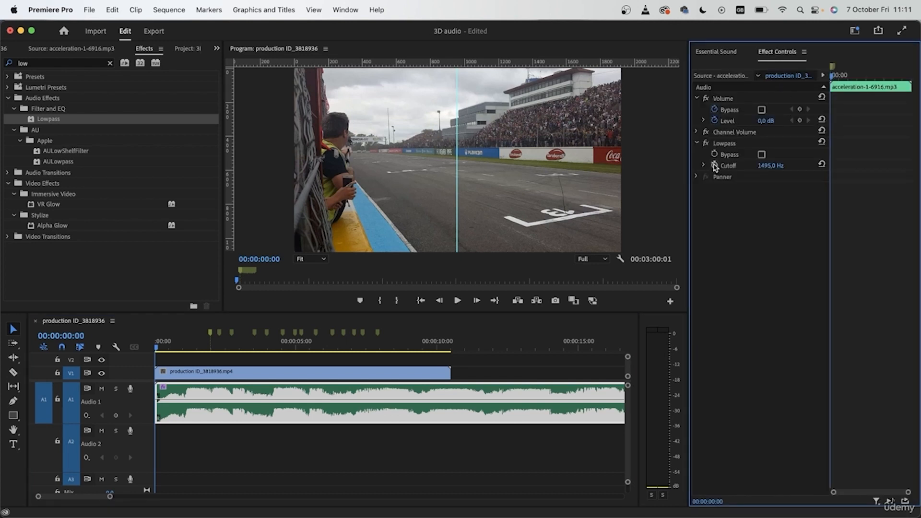
drag(175, 349, 213, 361)
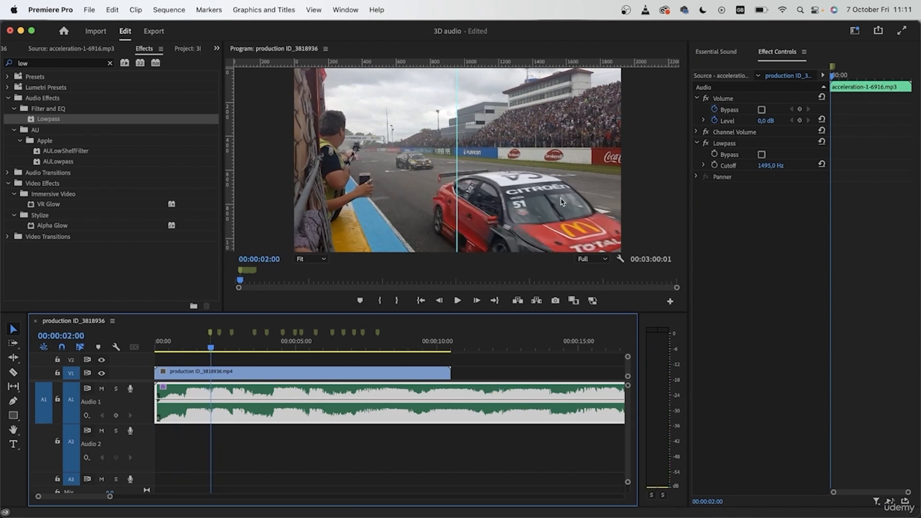
click(714, 166)
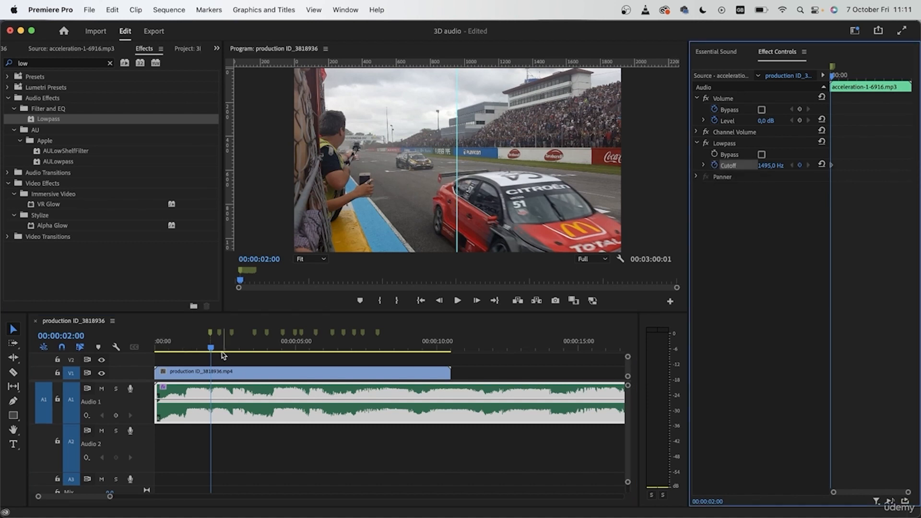
- Add an earlier Lowpass Cutoff keyframe of 500 Hz at 00:00:00:16
drag(212, 354, 170, 349)
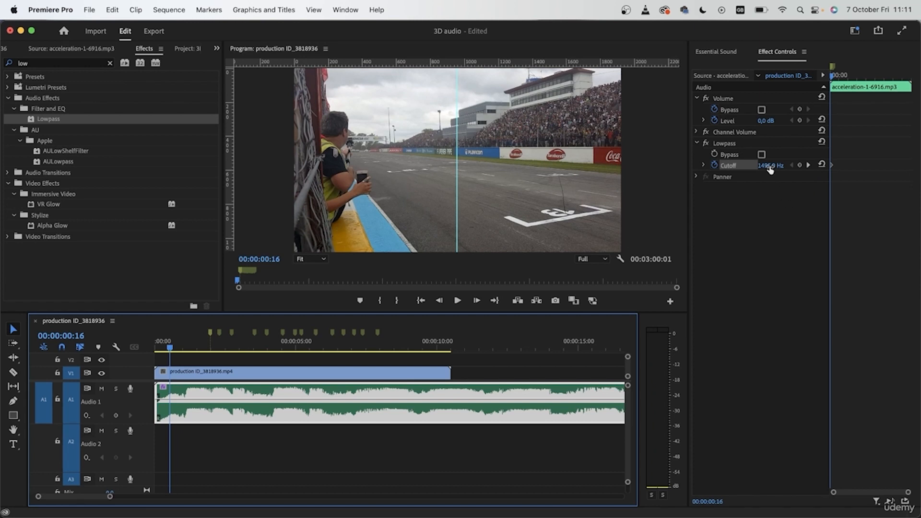
drag(770, 166, 739, 166)
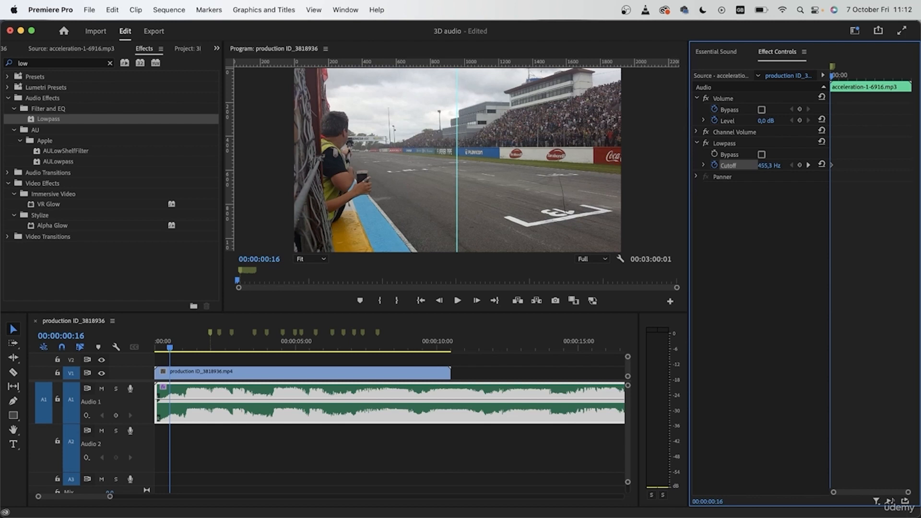
click(772, 165)
key(Return)
- Play the sequence from the start to 00:00:02:18 to hear the keyframed Lowpass effect
click(155, 348)
key(space)
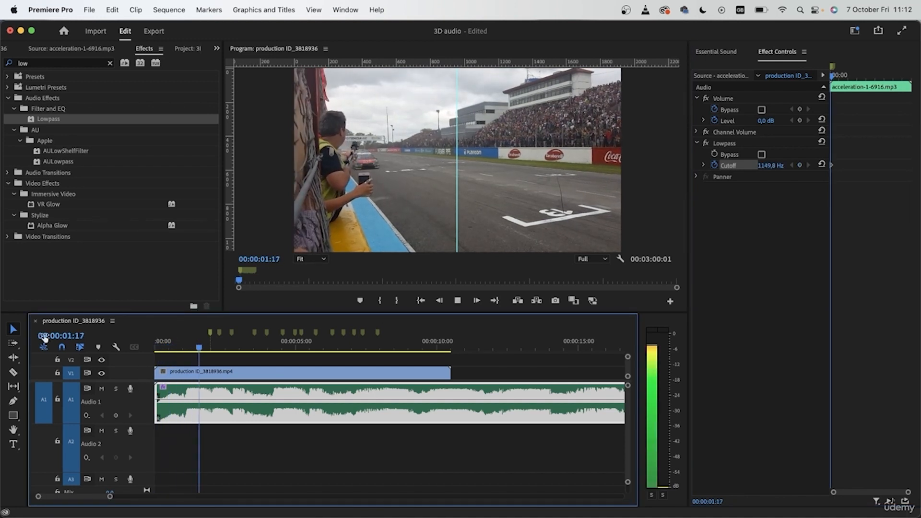
key(space)
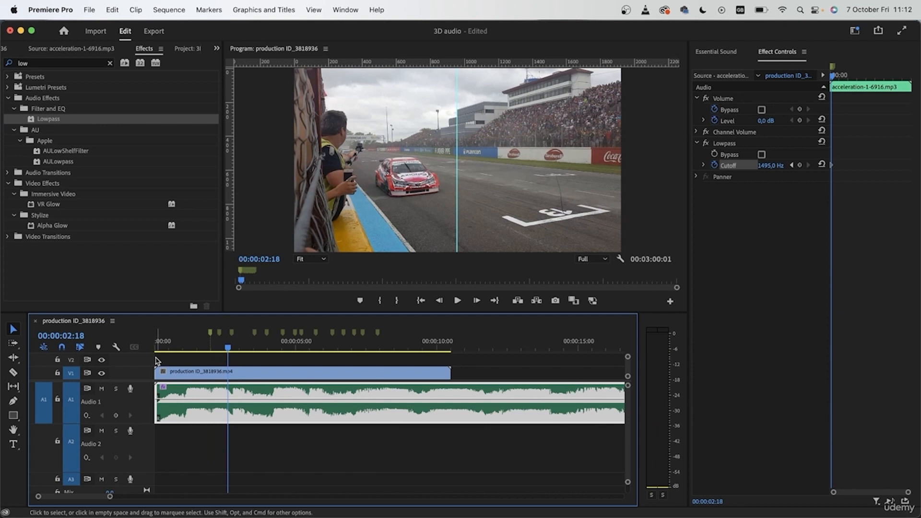
- Shift the Lowpass Cutoff keyframes later, placing the 500 Hz one at 00:00:01:12 and the second at 00:00:02:09
scroll(848, 125, up, 10)
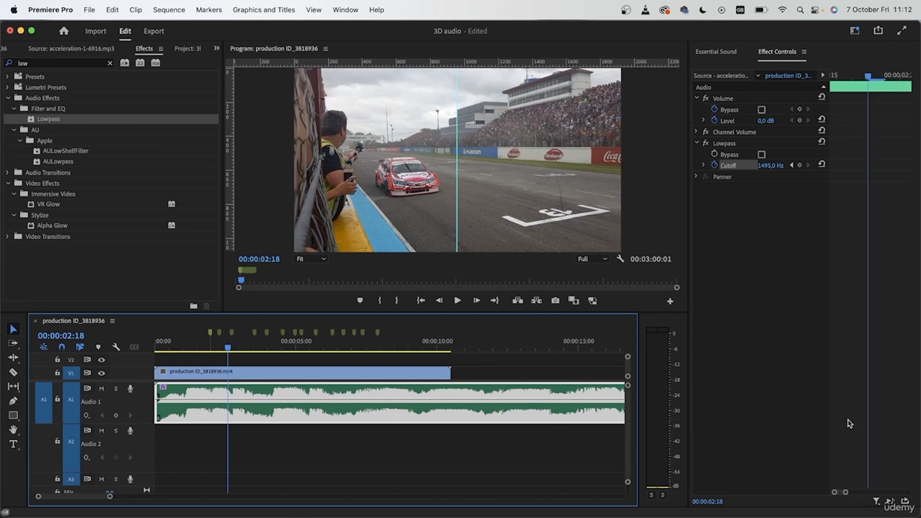
drag(847, 494, 861, 496)
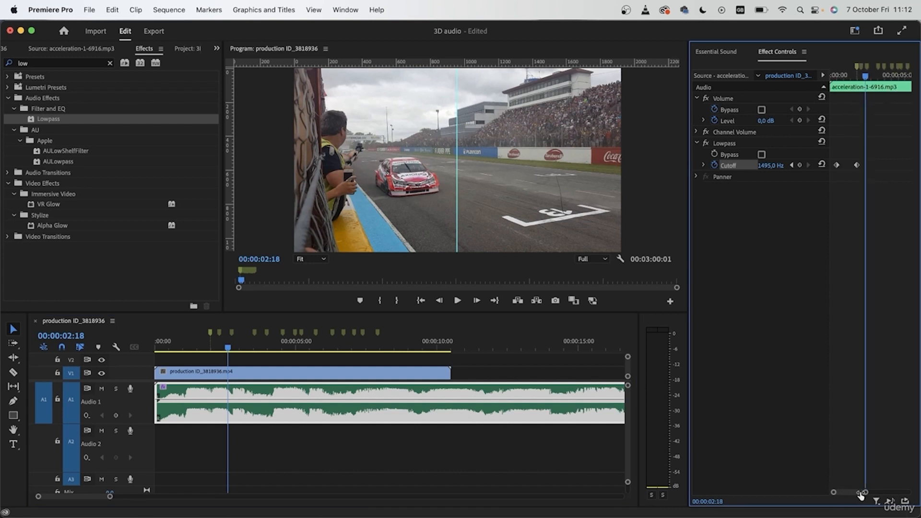
drag(866, 79, 849, 87)
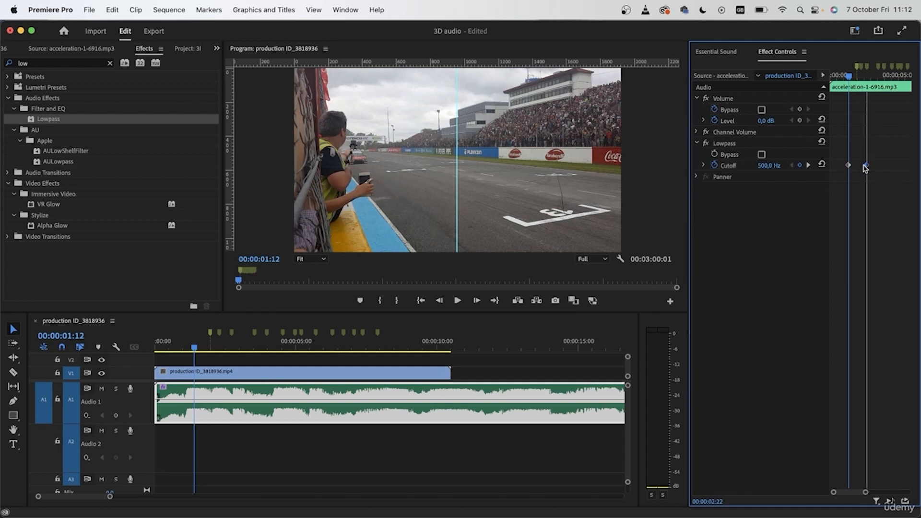
drag(865, 166, 862, 166)
- Return to the sequence start, deselect the clip and play to 00:00:03:05 to check the retimed Lowpass sweep
drag(850, 83, 814, 99)
click(296, 441)
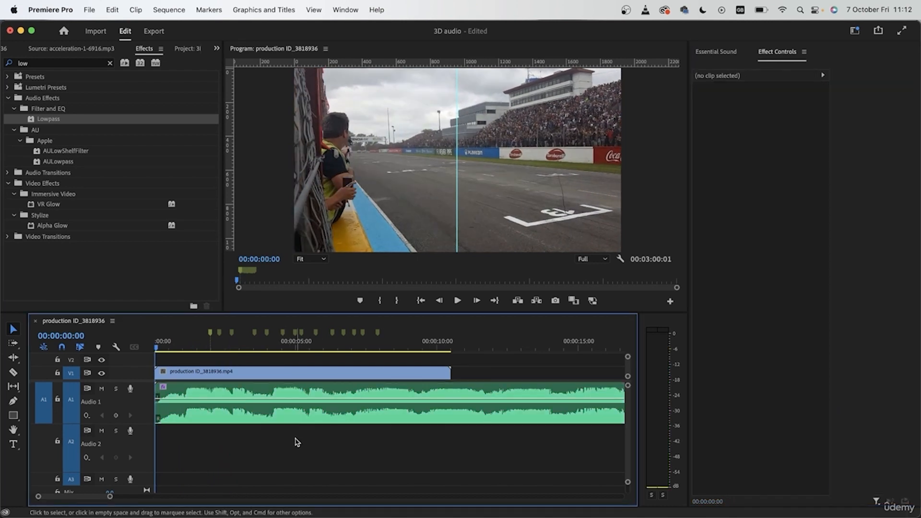
key(space)
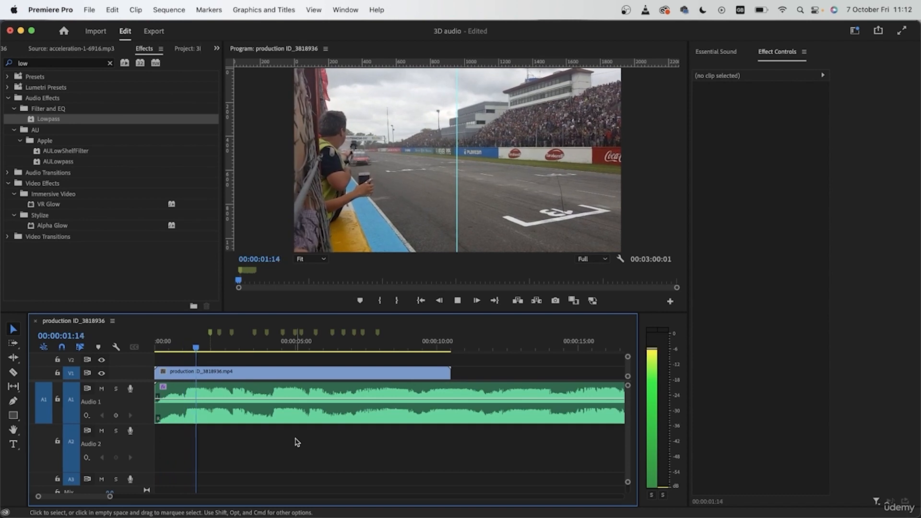
key(space)
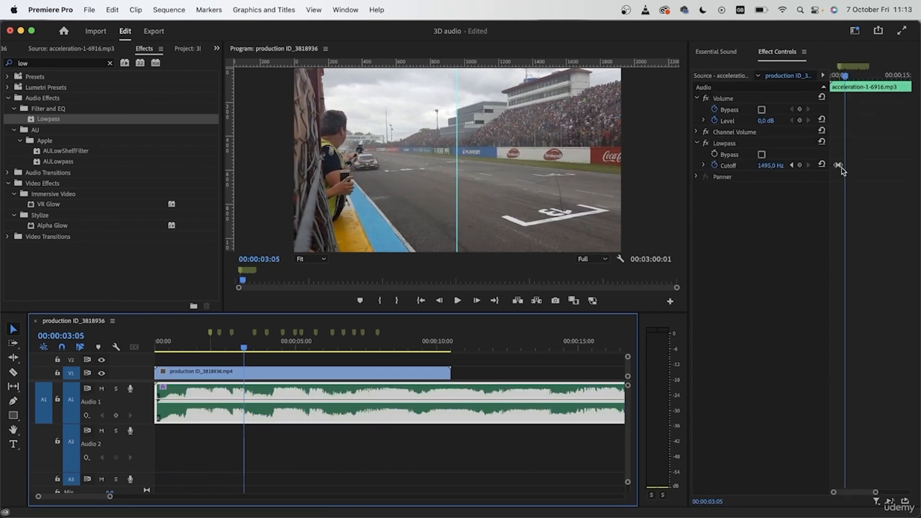
- Raise the second Cutoff keyframe at 00:00:02:09 to about 4518 Hz and replay the opening to check the sound
click(841, 169)
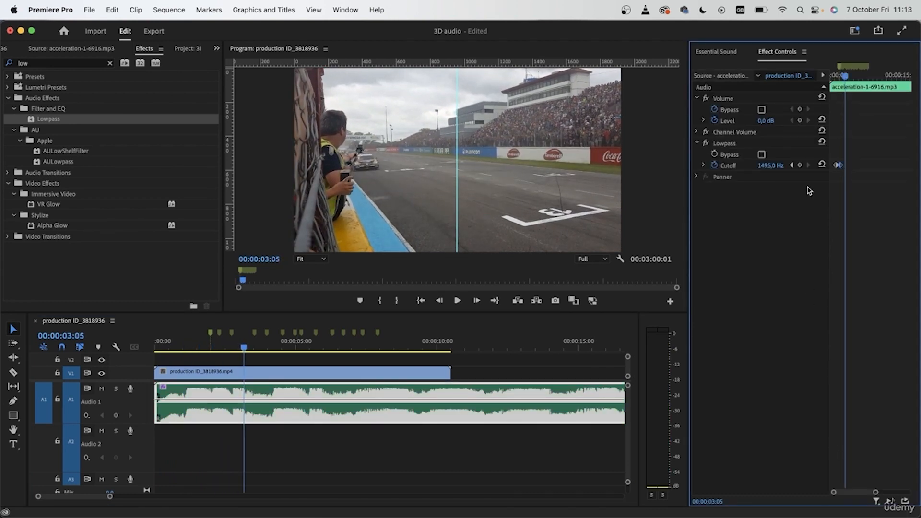
click(792, 165)
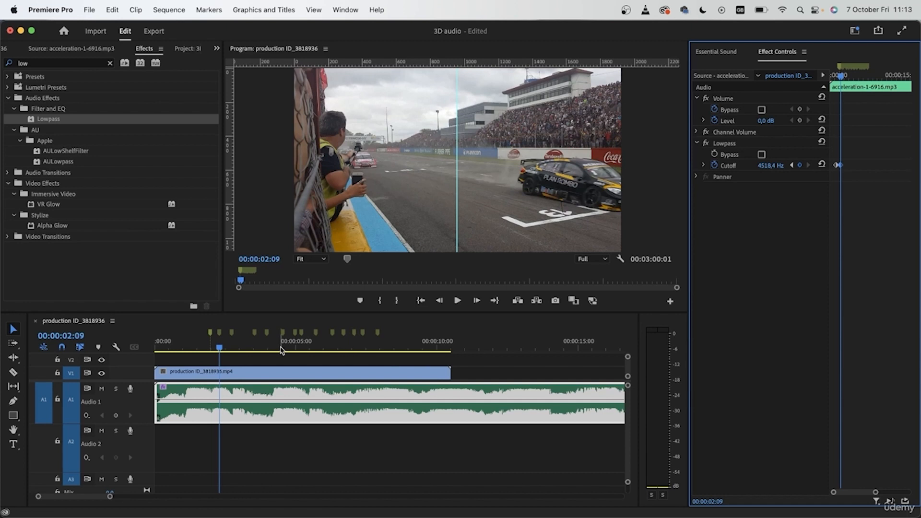
drag(280, 347, 121, 336)
key(space)
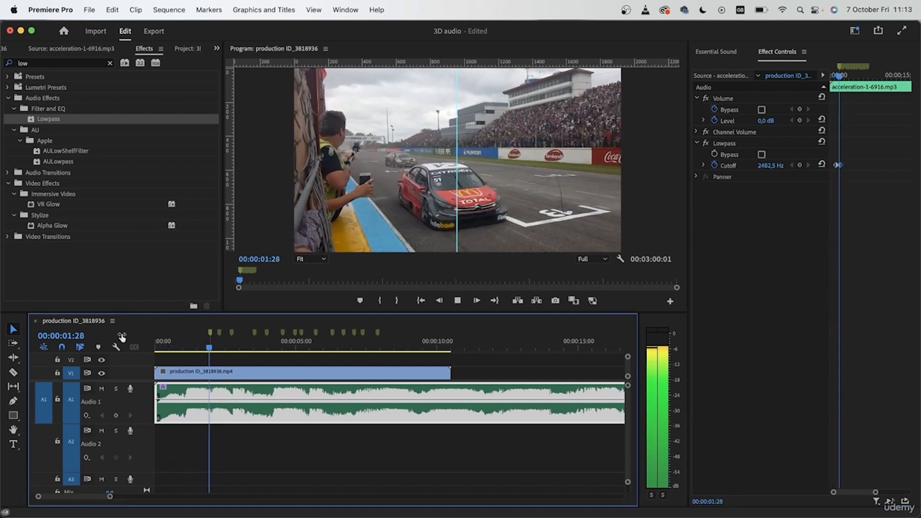
key(space)
- Raise the Cutoff keyframe at 00:00:02:09 to about 6048 Hz and replay the opening, ending at the sequence start
mouse_move(232, 346)
mouse_down()
mouse_move(189, 347)
mouse_move(216, 353)
mouse_up()
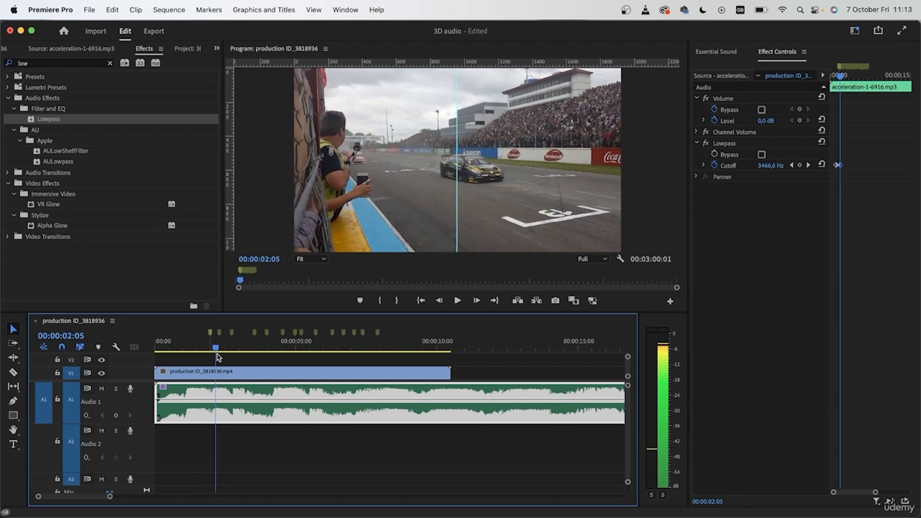
click(809, 165)
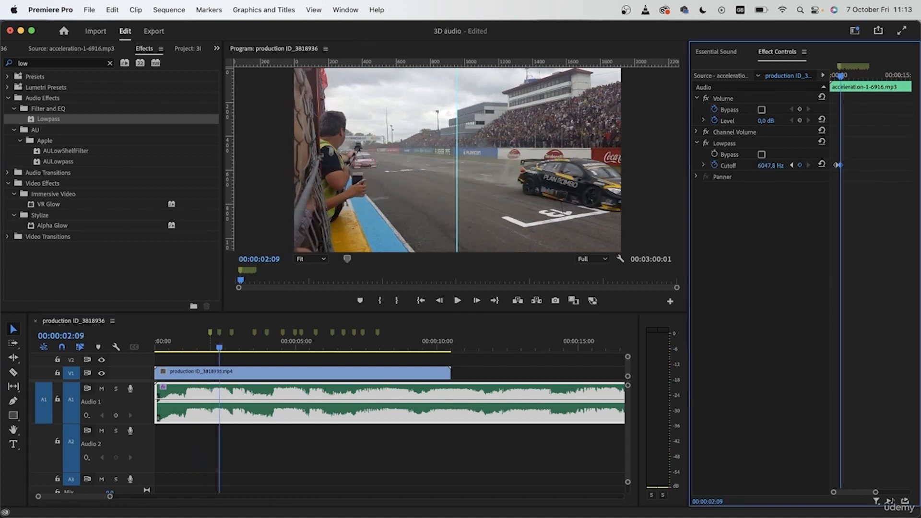
click(183, 347)
key(space)
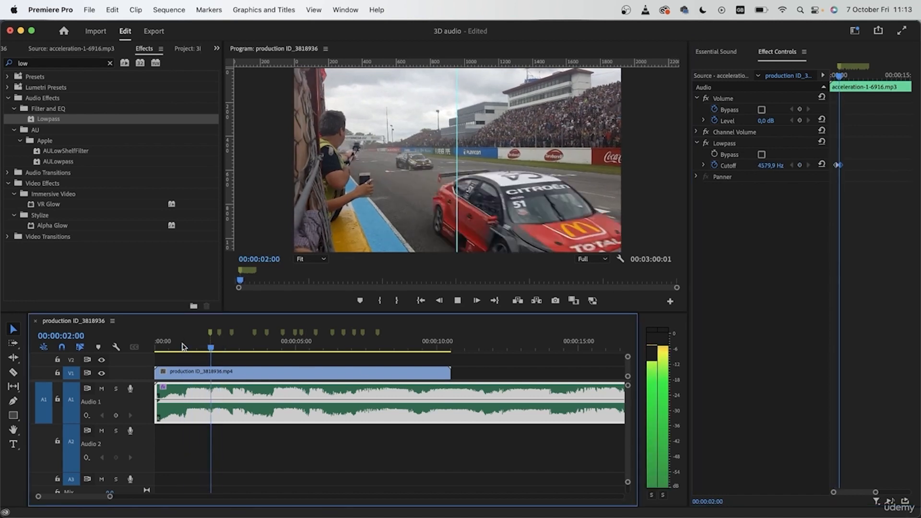
key(space)
key(Home)
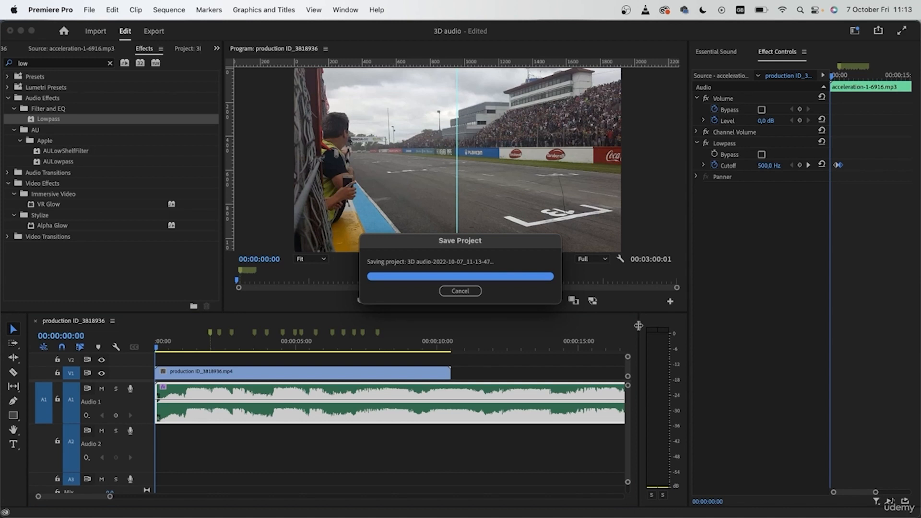
- Widen the timeline and program monitor area and display the track panner balance keyframes on A1
drag(638, 326, 787, 326)
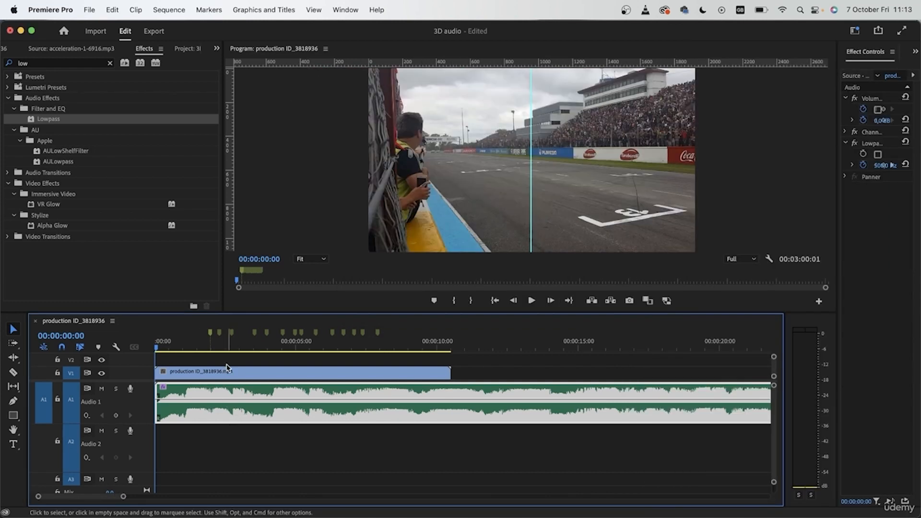
click(87, 416)
mouse_move(133, 445)
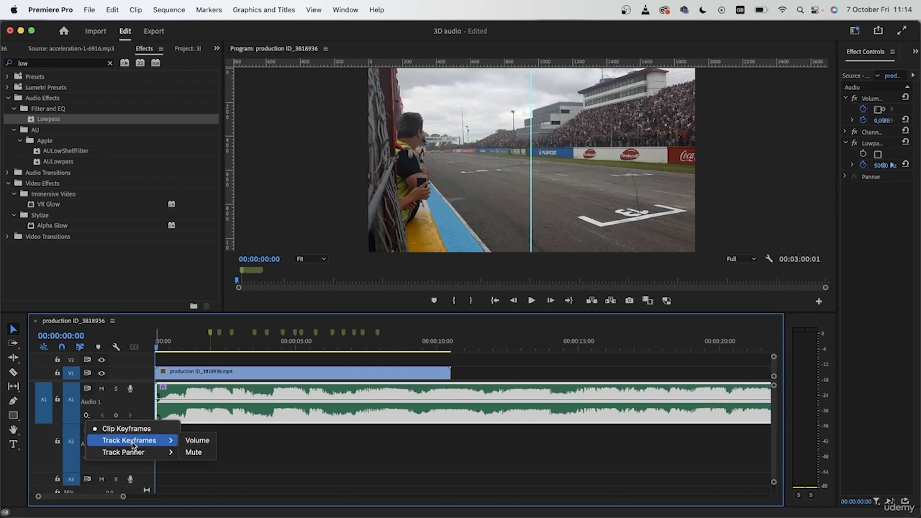
click(197, 452)
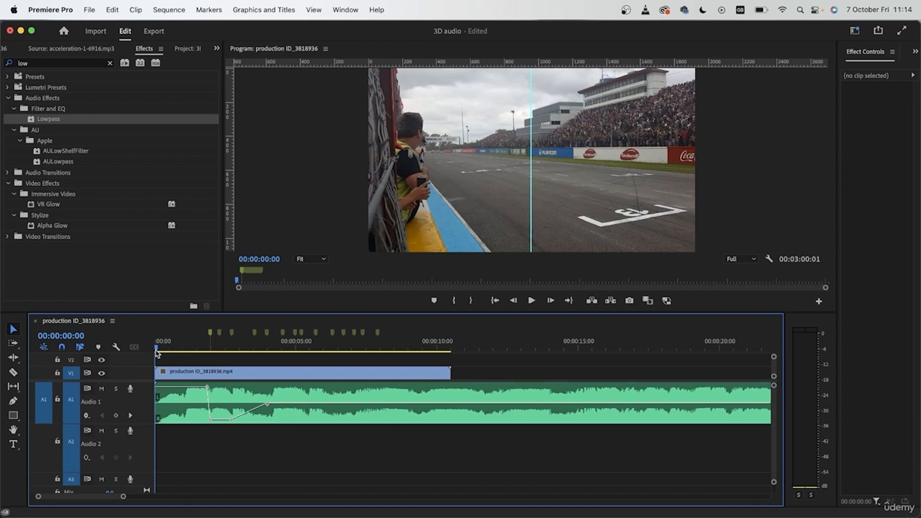
- With the playhead at 00:00:01:29, nudge the first two A1 balance keyframes slightly later around the first marker
drag(161, 351, 197, 352)
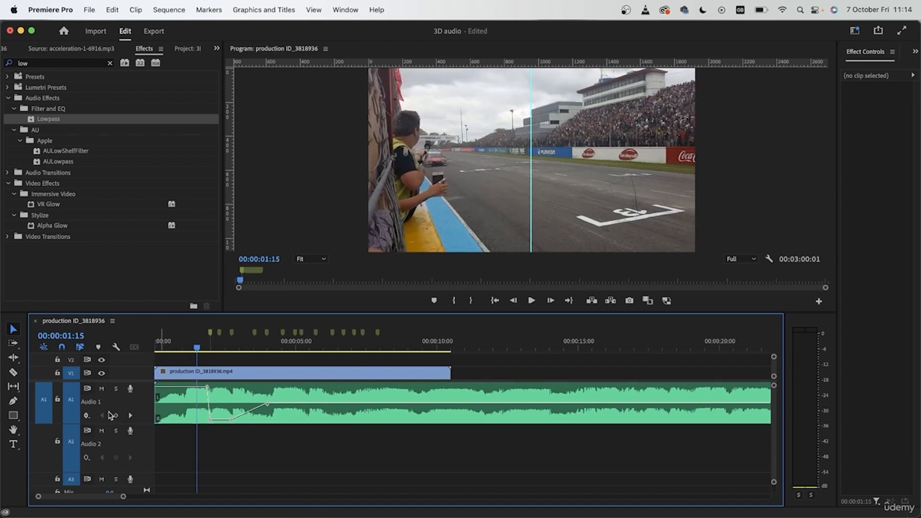
click(87, 416)
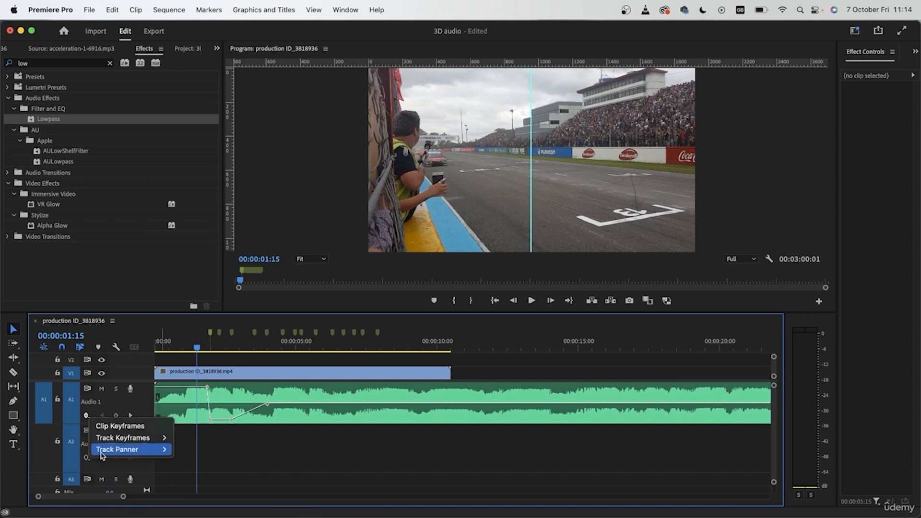
click(278, 479)
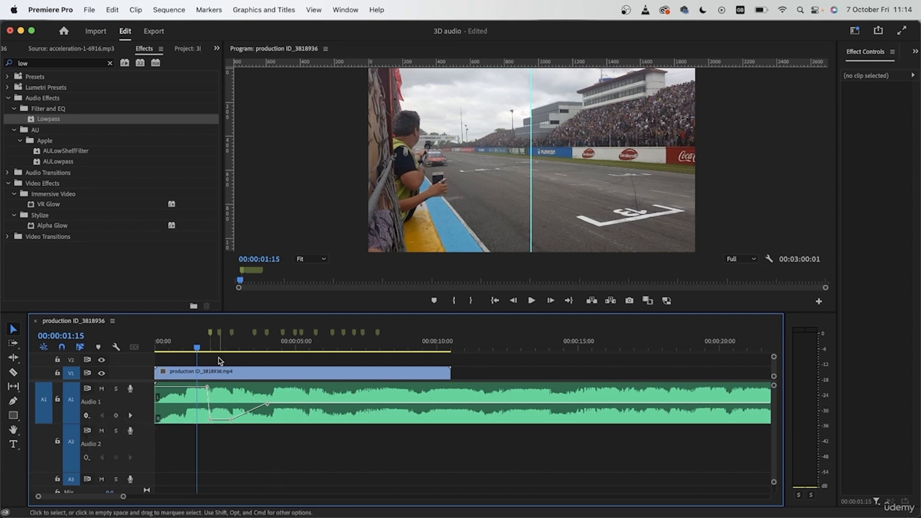
drag(197, 352, 209, 357)
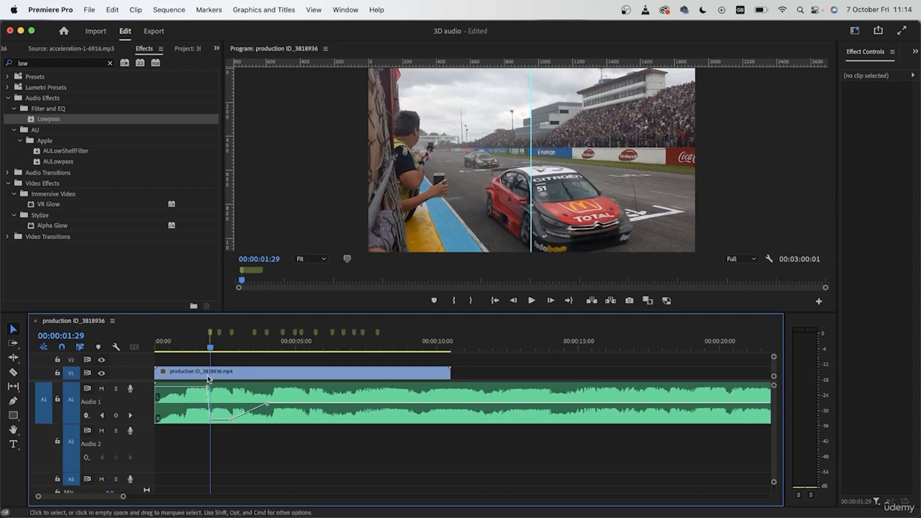
mouse_move(208, 387)
mouse_down()
mouse_move(210, 420)
mouse_move(209, 387)
mouse_up()
drag(213, 421, 213, 421)
- With the playhead at 00:00:02:08, switch A1 to clip keyframes and duplicate its acceleration clip onto track A2
drag(210, 345, 219, 345)
click(87, 416)
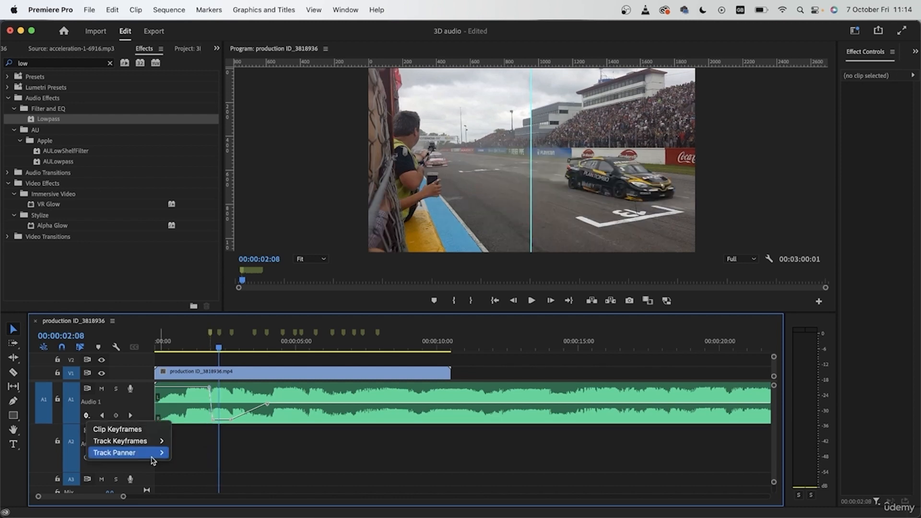
click(154, 429)
click(325, 423)
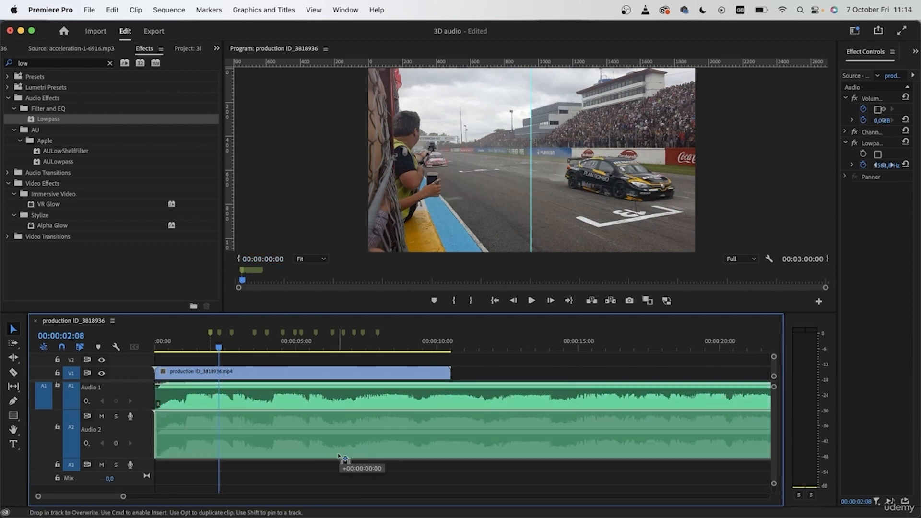
drag(72, 438, 72, 422)
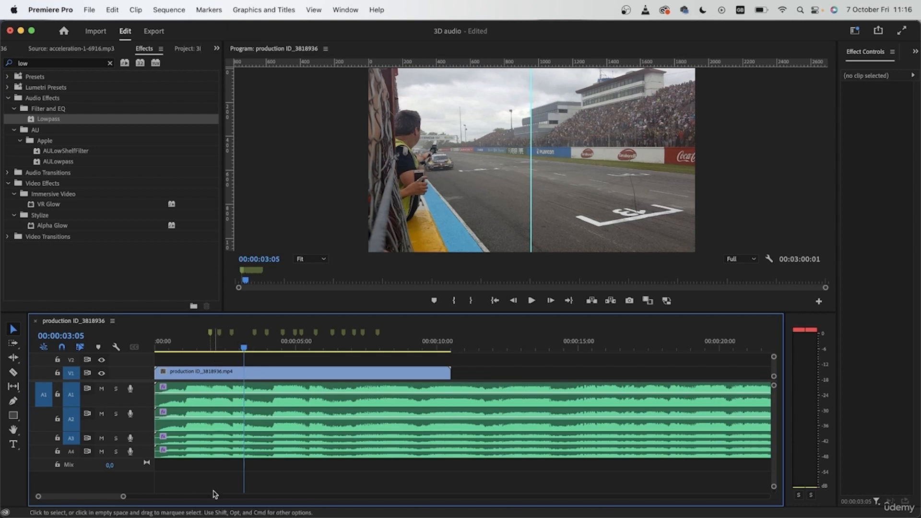
- Select the stacked clips on A1 to A4, enlarge the audio tracks and display the Track Panner balance line on A2
drag(219, 476, 191, 382)
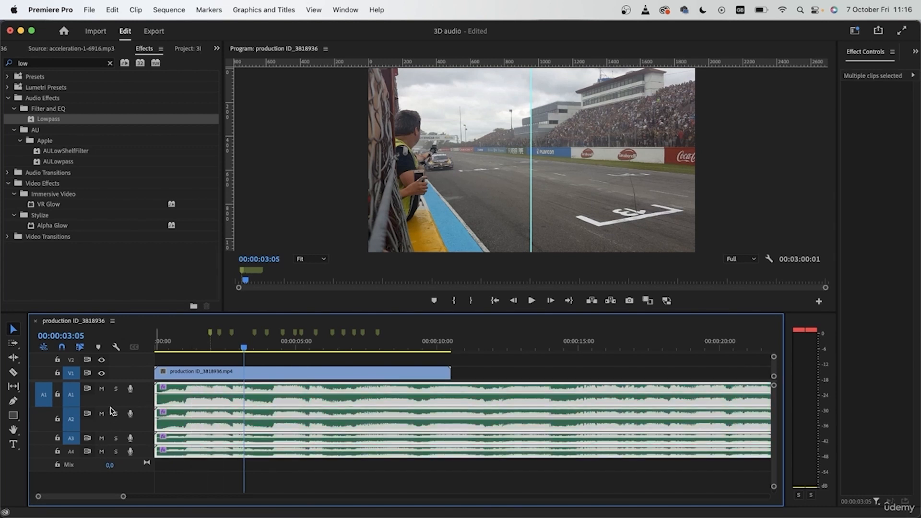
drag(111, 409, 102, 478)
scroll(128, 468, down, 2)
click(87, 433)
mouse_move(117, 473)
click(202, 468)
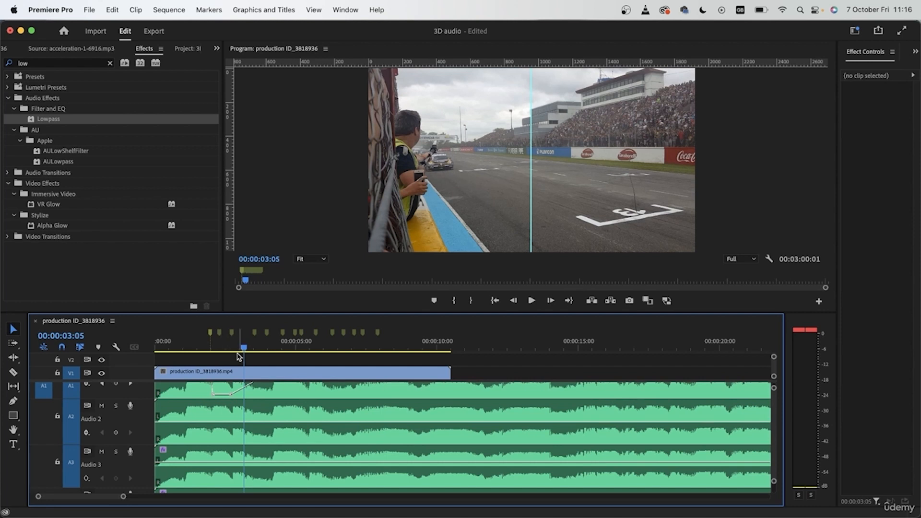
scroll(70, 453, up, 2)
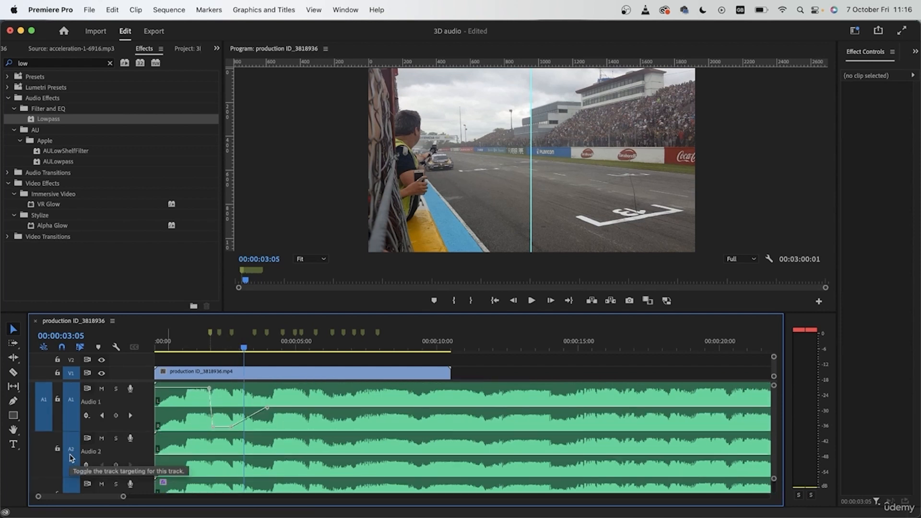
- Solo track A2 and add balance keyframes with the Pen tool at about 00:00:02:01 and 00:00:02:08 for the second car
click(116, 439)
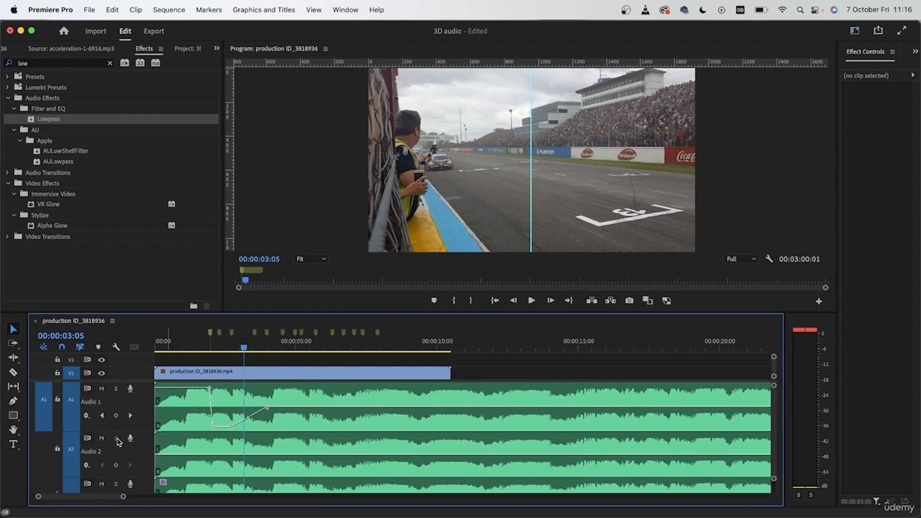
drag(236, 350, 214, 354)
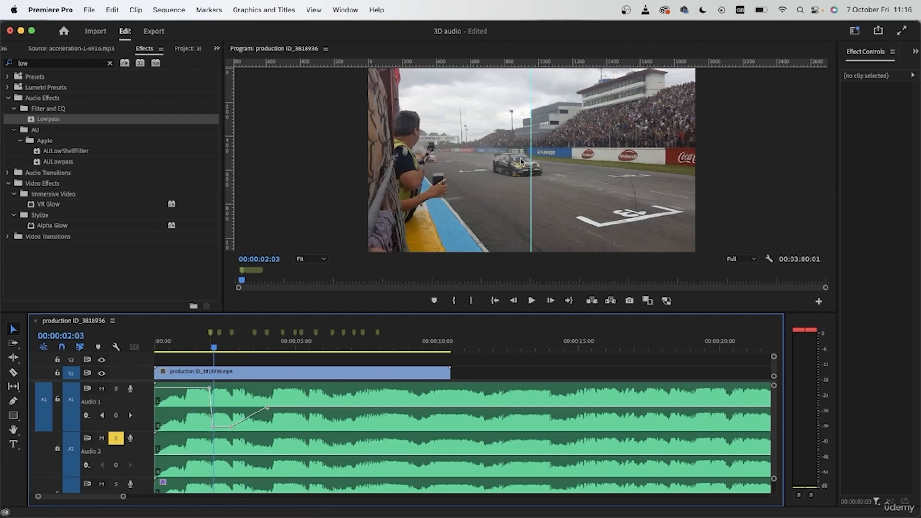
mouse_move(214, 348)
mouse_down()
mouse_move(203, 351)
mouse_move(212, 353)
mouse_up()
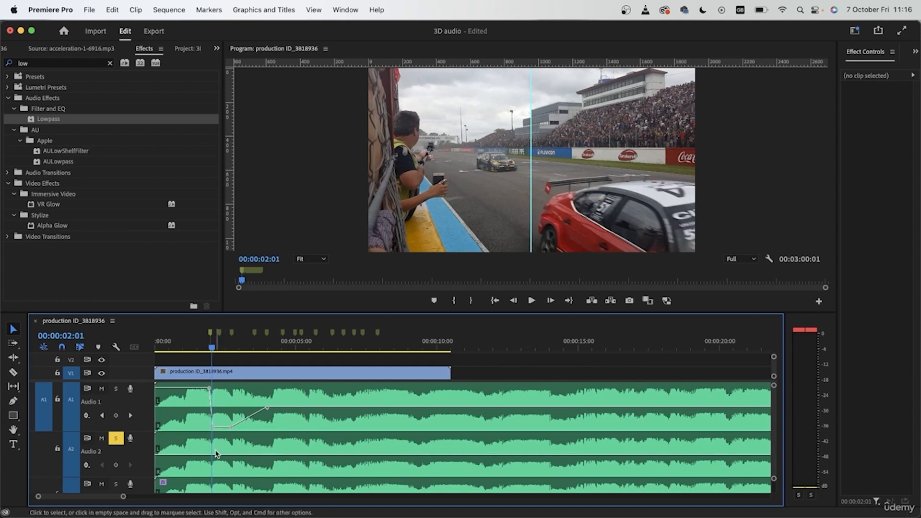
click(13, 401)
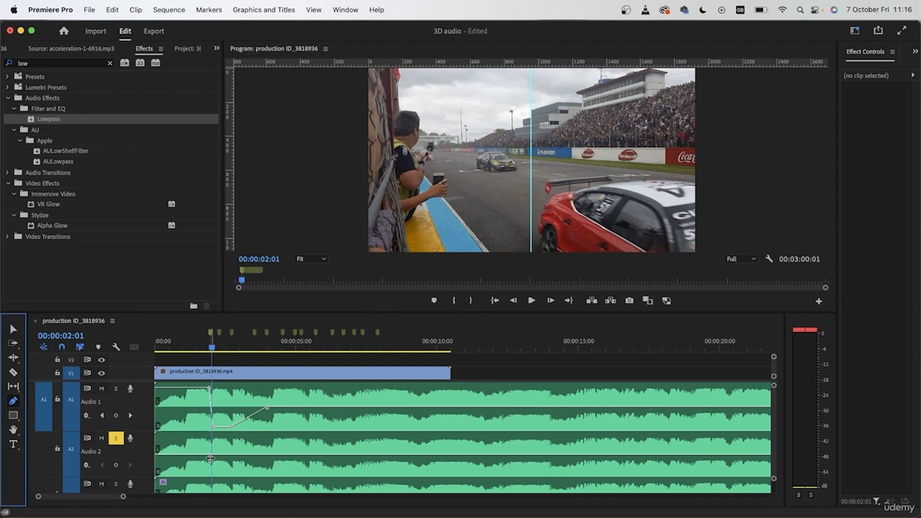
click(211, 455)
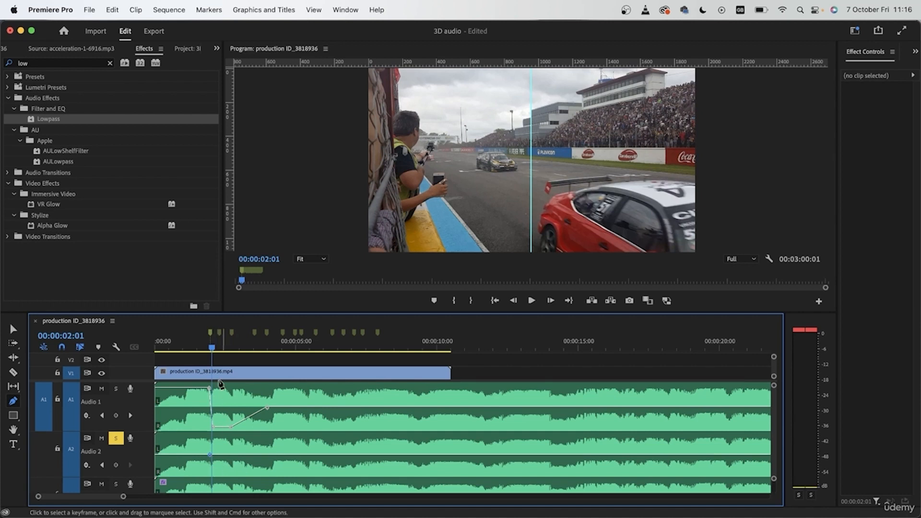
click(219, 428)
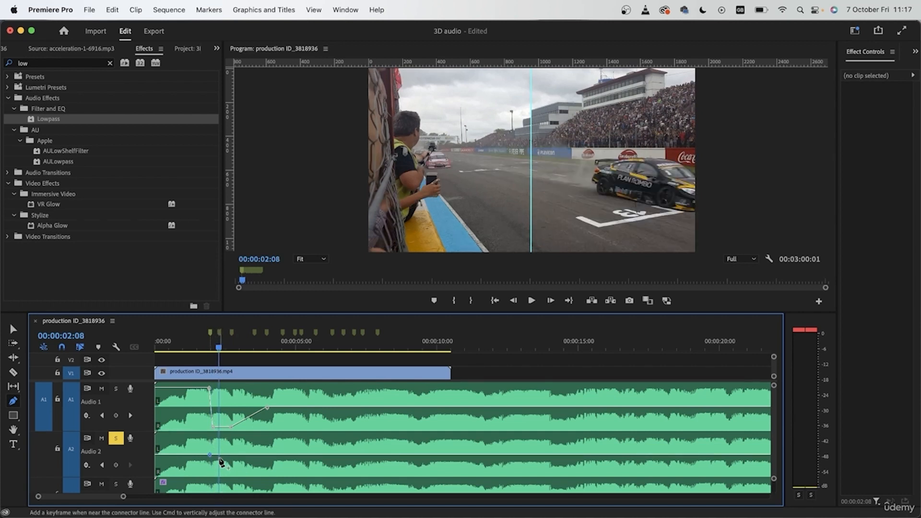
click(219, 457)
- Set the first A2 balance keyframe to -100 at 00:00:01:28 and pull the second to the opposite extreme near 00:00:02:08
click(222, 348)
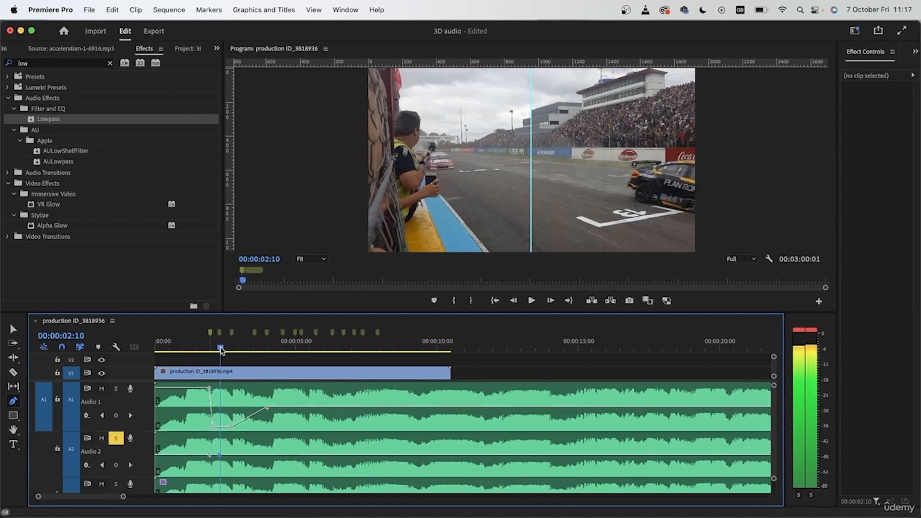
drag(224, 351, 229, 352)
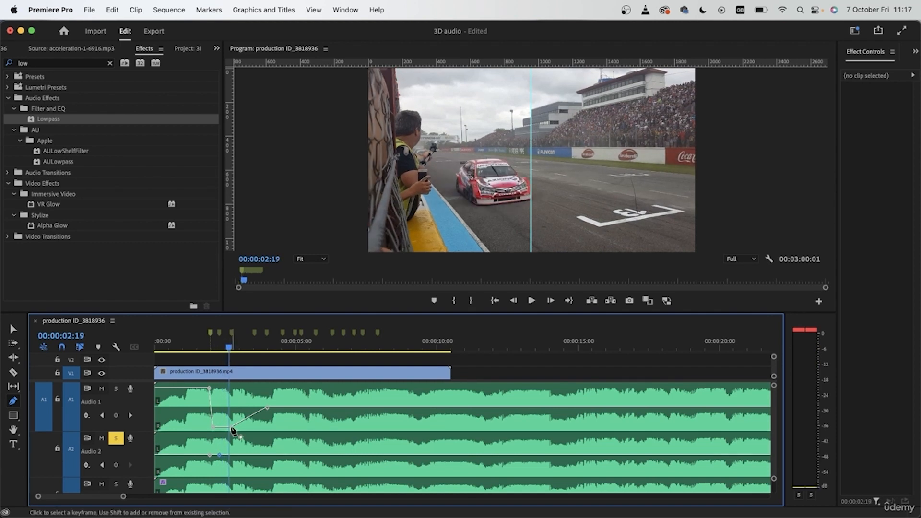
drag(210, 455, 213, 436)
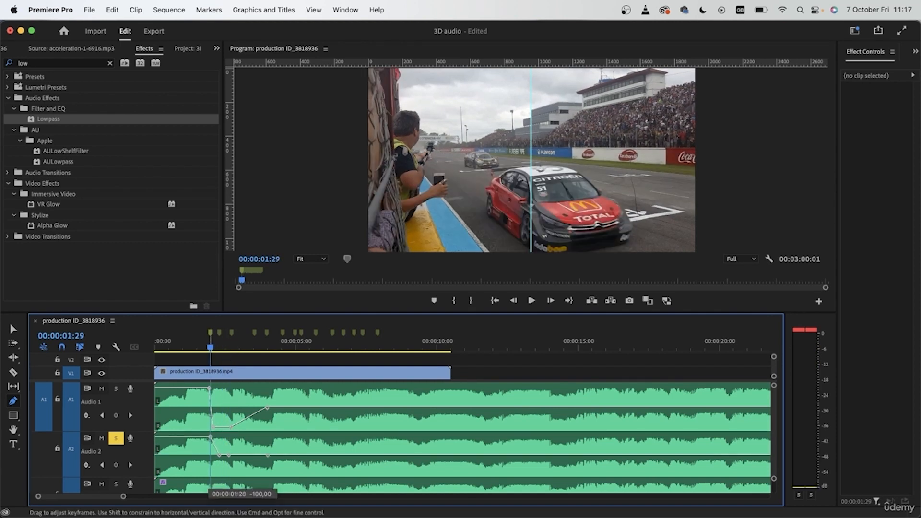
click(218, 352)
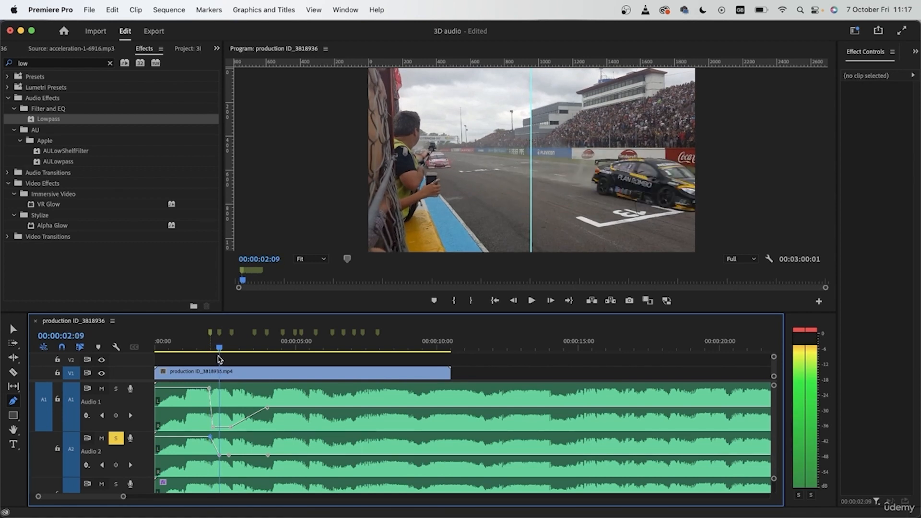
drag(219, 455, 217, 473)
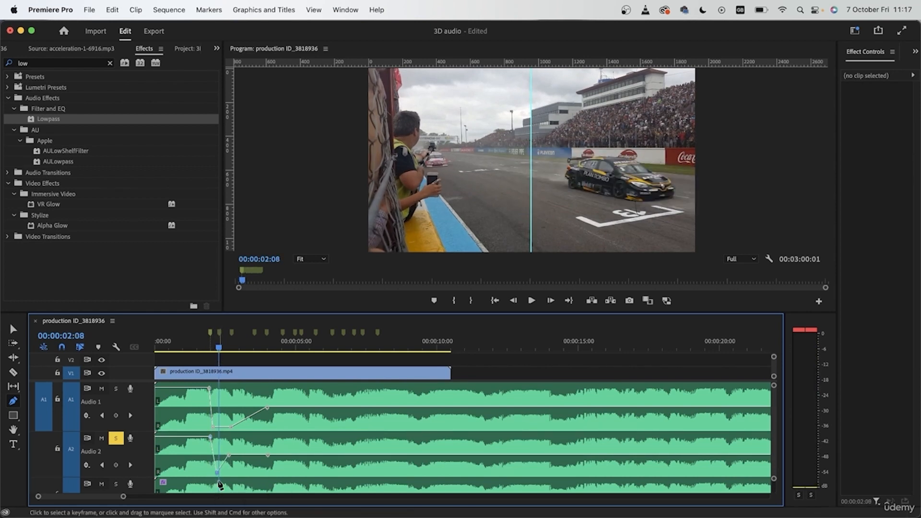
- Move the third A2 balance keyframe down to the second one's level, just after it, and replay the opening
drag(221, 352, 223, 352)
drag(230, 455, 221, 473)
drag(221, 473, 221, 473)
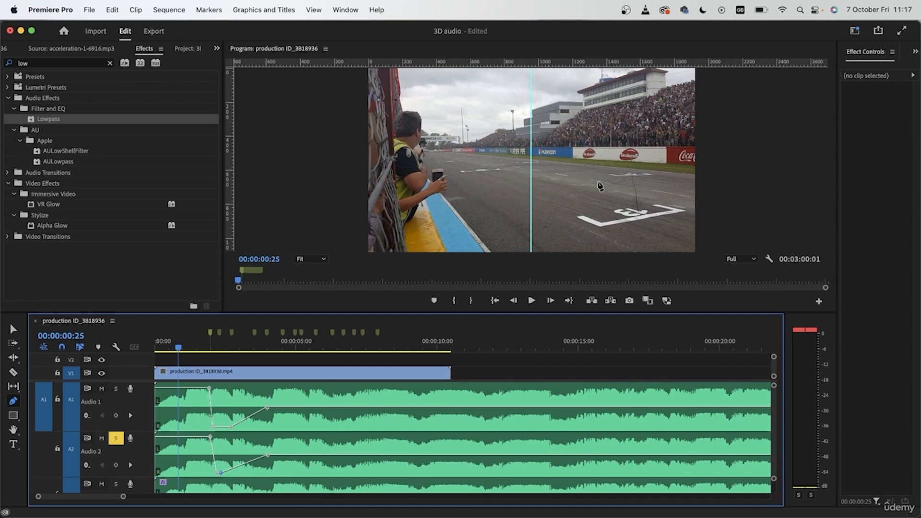
key(space)
- Shift the third balance keyframe earlier on A1 and slightly later on A2, around 00:00:02:15, and turn off the A2 solo
drag(228, 344, 225, 369)
drag(232, 427, 220, 427)
drag(221, 473, 228, 472)
click(116, 439)
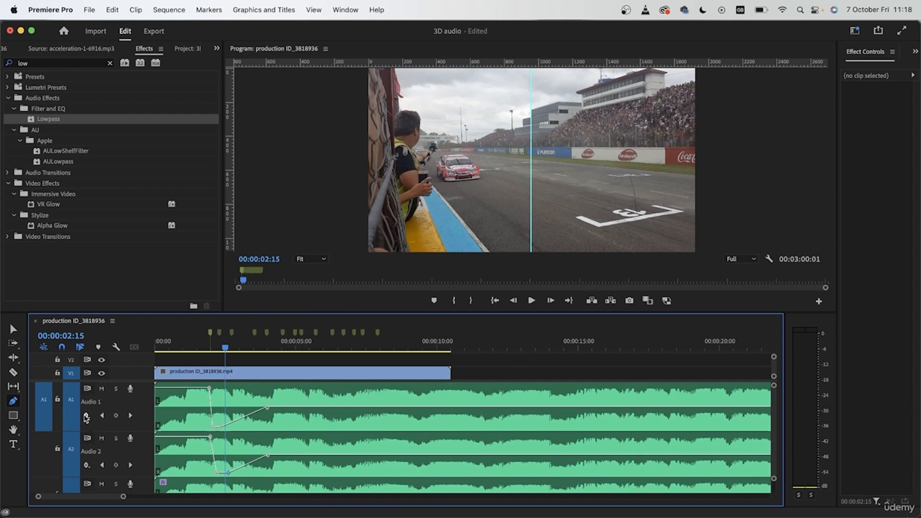
click(86, 416)
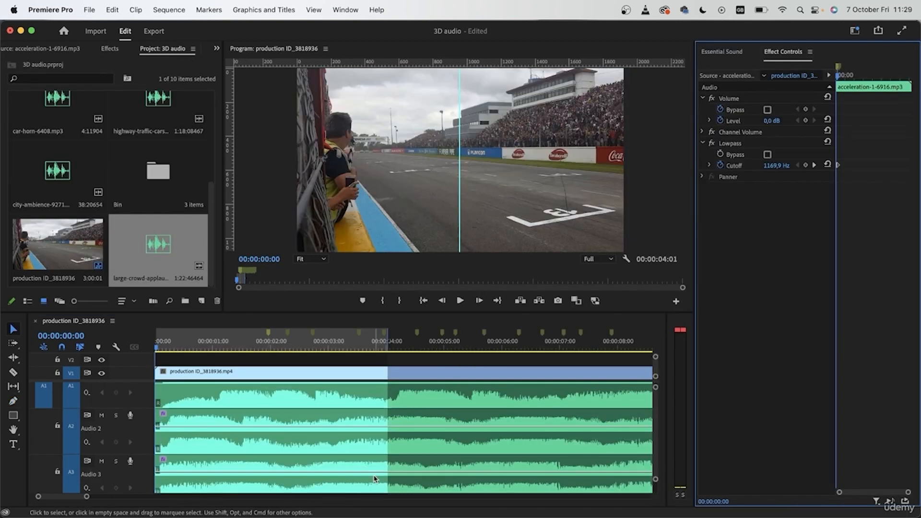
- Play the sequence from the start to about 00:00:03:28 with the Audio 3 and Audio 4 tracks in view
scroll(214, 385, down, 5)
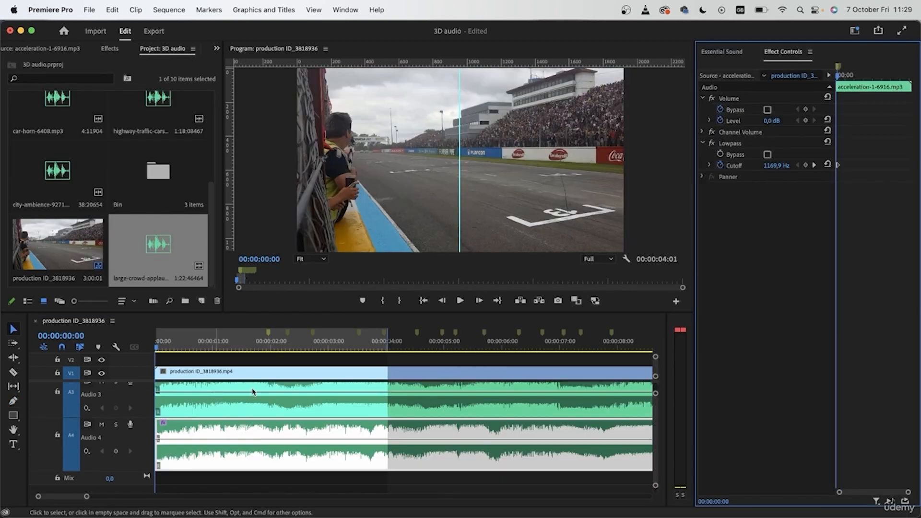
scroll(259, 396, up, 1)
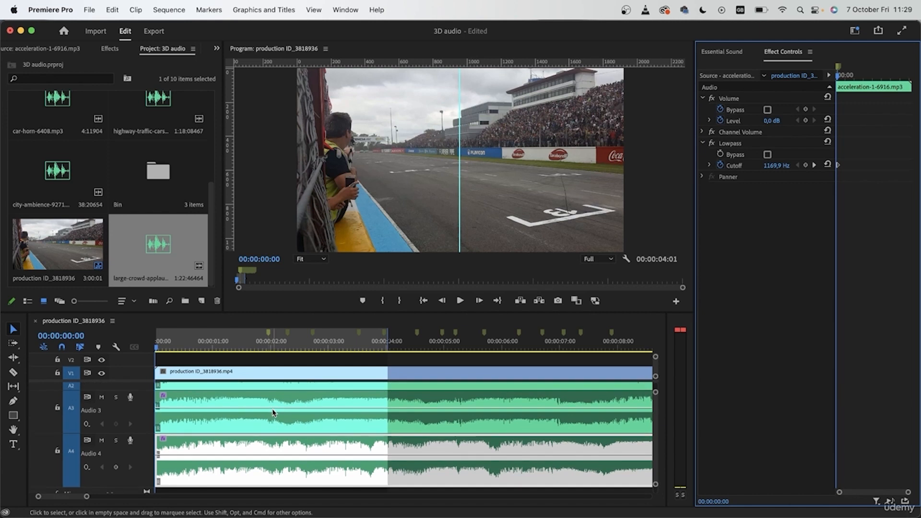
key(space)
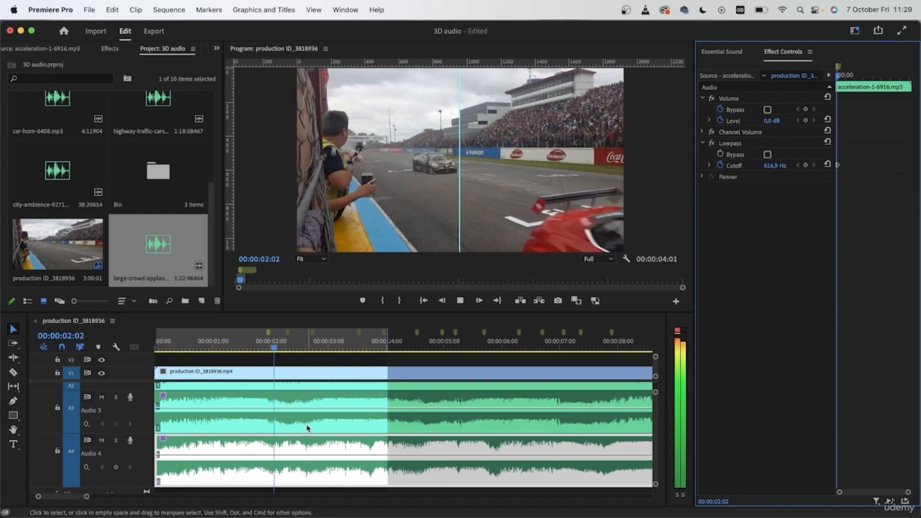
key(space)
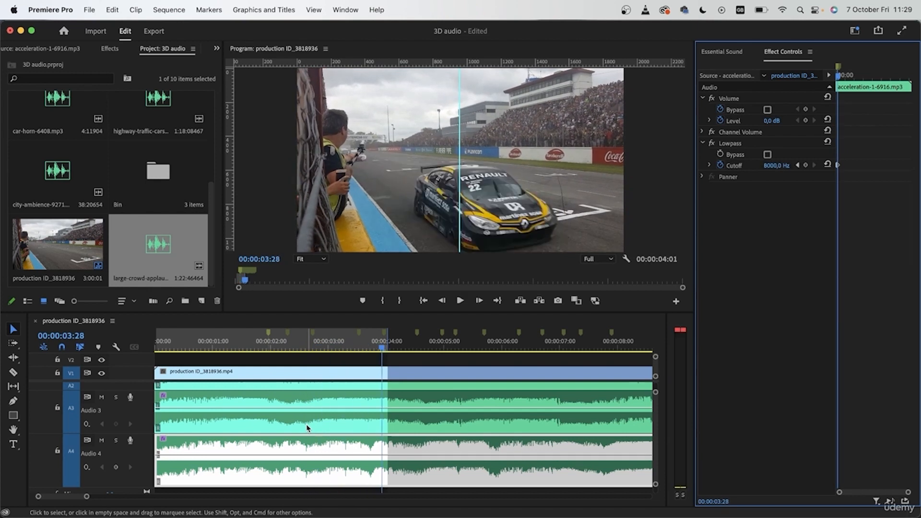
- Check the Loop option in the program monitor settings at the 00:00:04:01 out point, and return to the sequence start
click(388, 349)
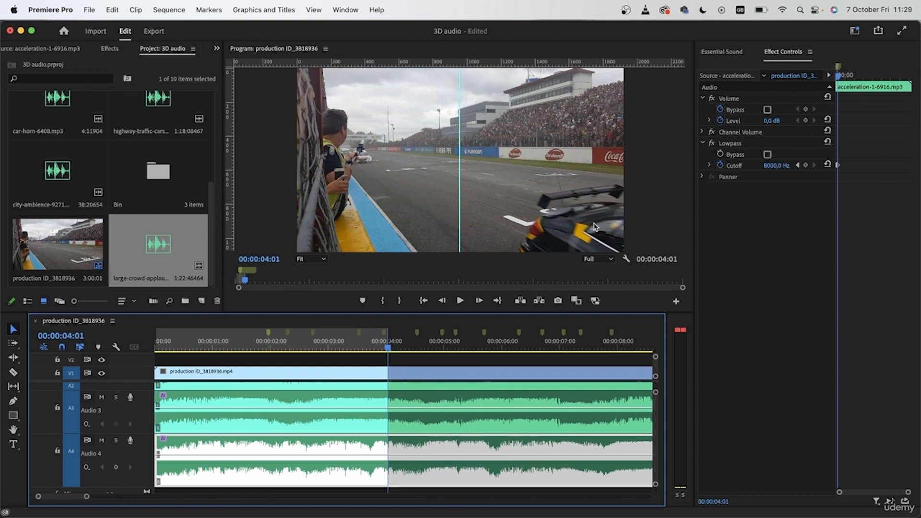
click(627, 261)
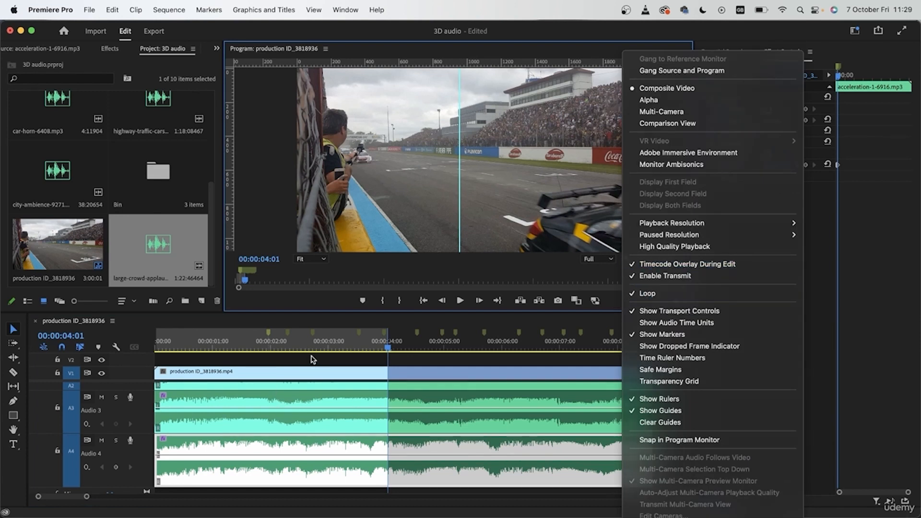
click(324, 345)
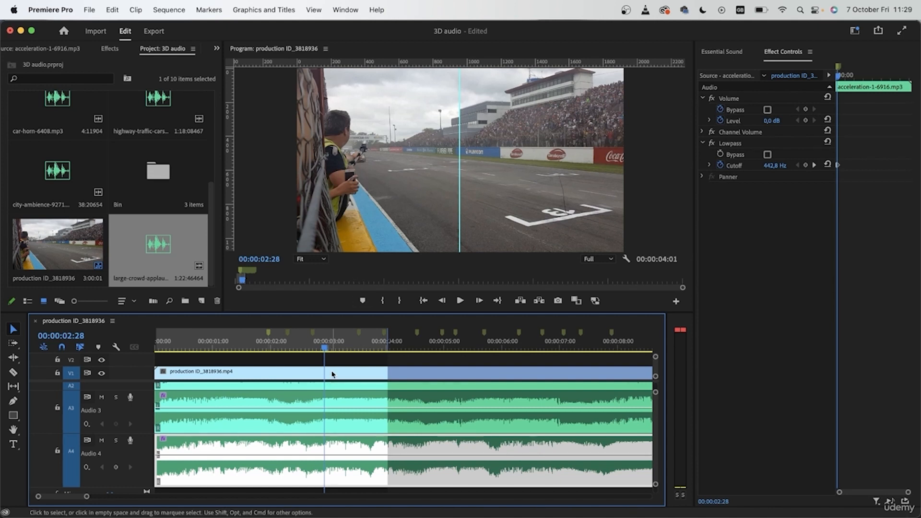
drag(325, 348, 107, 353)
click(708, 465)
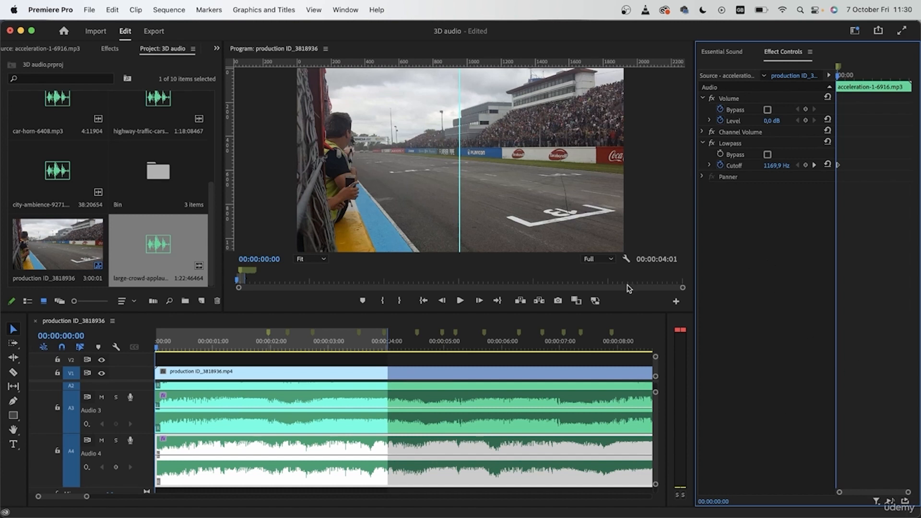
- Scrub between 00:00:01:24 and 00:00:02:07 to examine how the red and black cars cross the vertical guide
click(302, 346)
drag(302, 346, 259, 356)
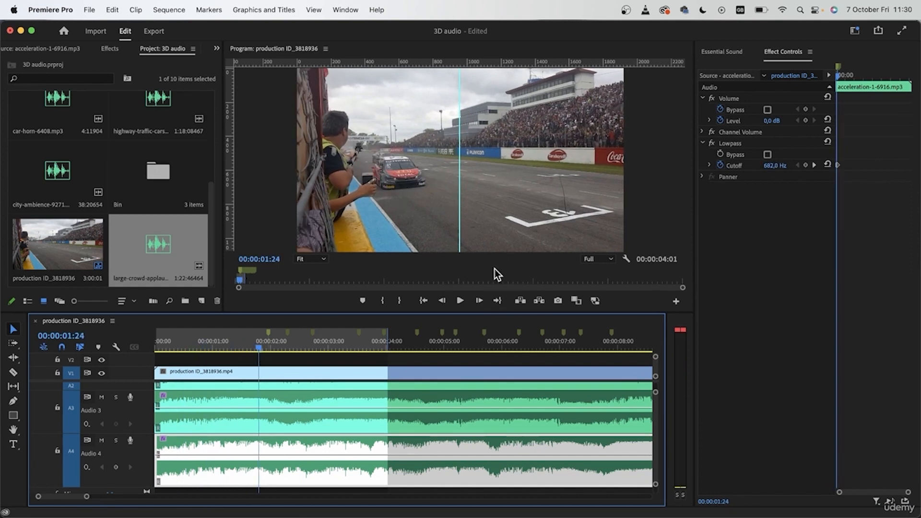
drag(257, 349, 280, 350)
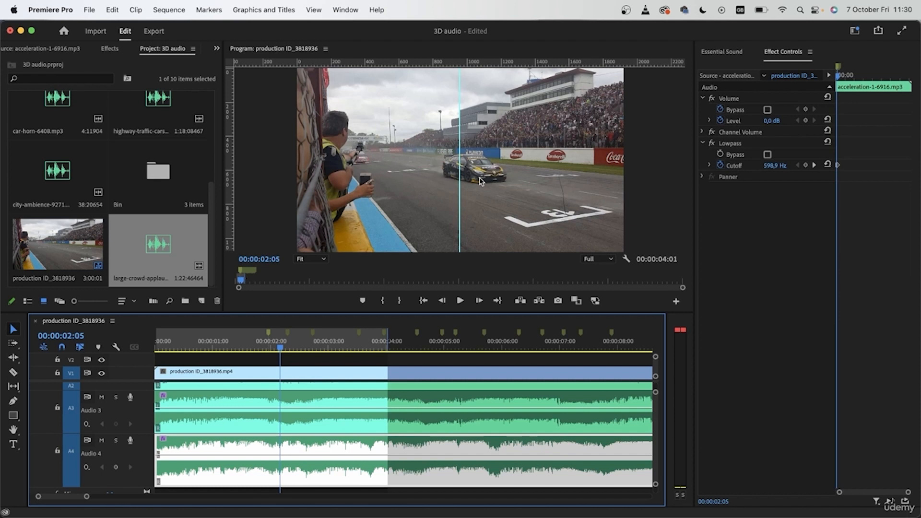
key(shift+super+m)
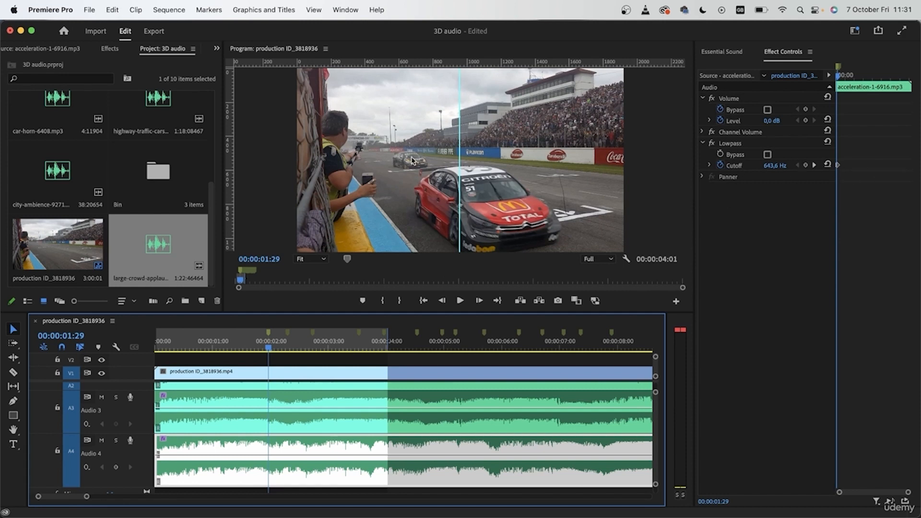
drag(268, 350, 284, 350)
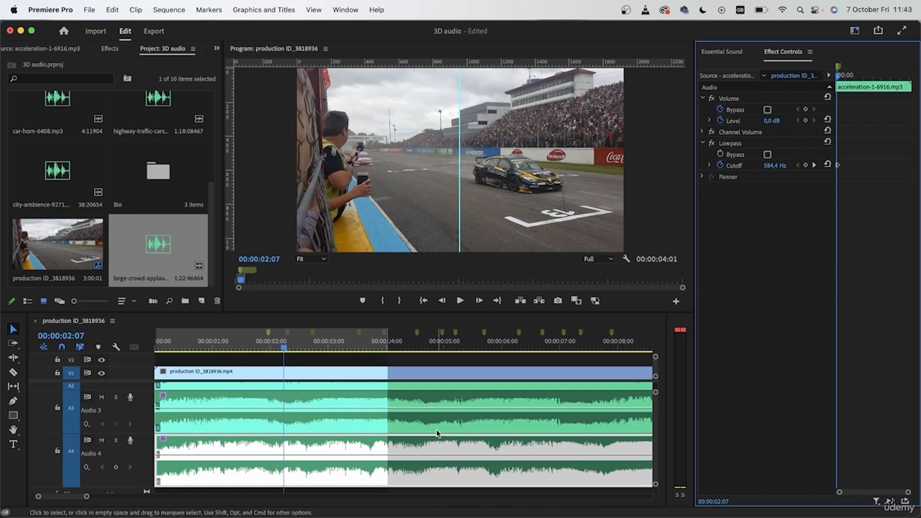
- Fit the whole sequence in the timeline, collapse tracks A1 to A4 and enlarge Audio 5 with the playhead at the start
key(backslash)
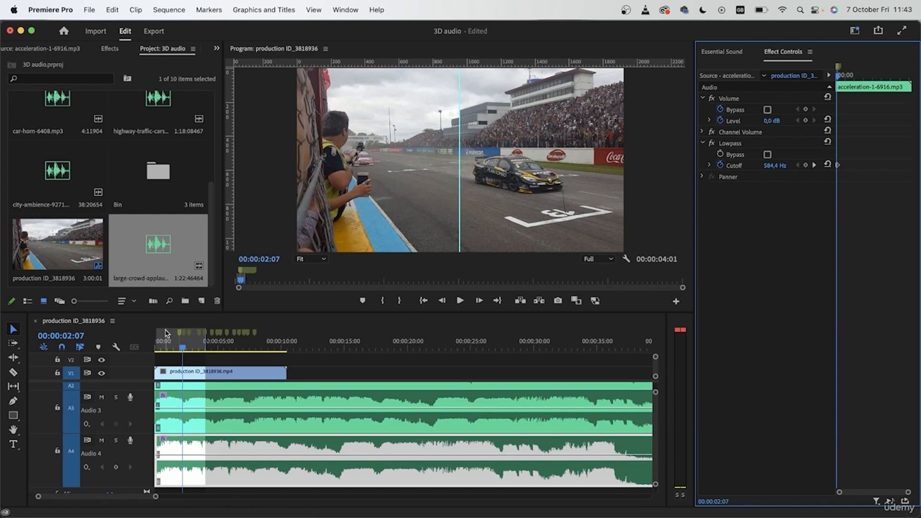
scroll(222, 464, down, 1)
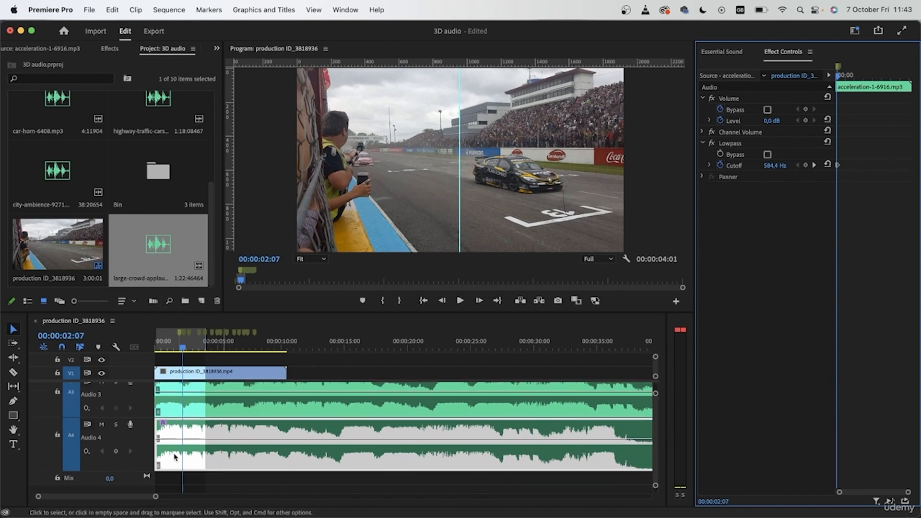
drag(142, 391, 143, 390)
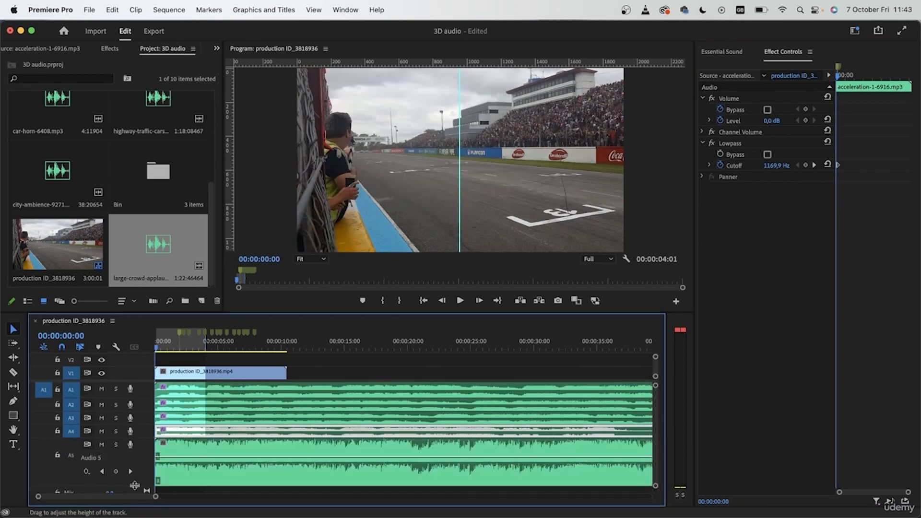
- Tag the large-crowd-applause clip on Audio 5 as SFX in Essential Sound and apply the Make Distant preset
key(space)
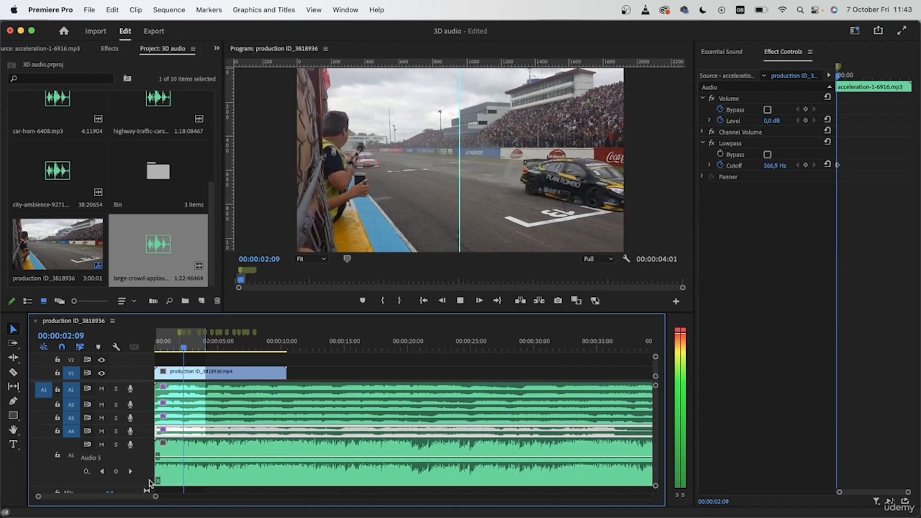
key(space)
click(235, 469)
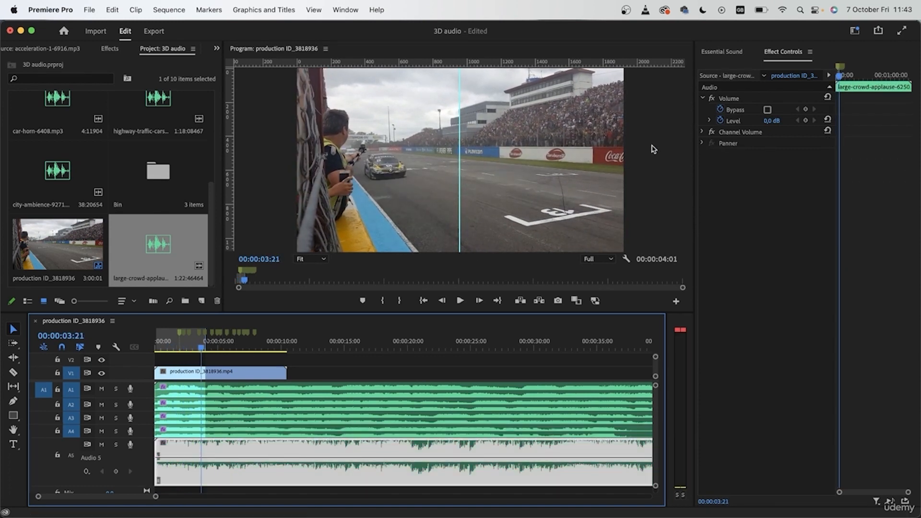
click(718, 52)
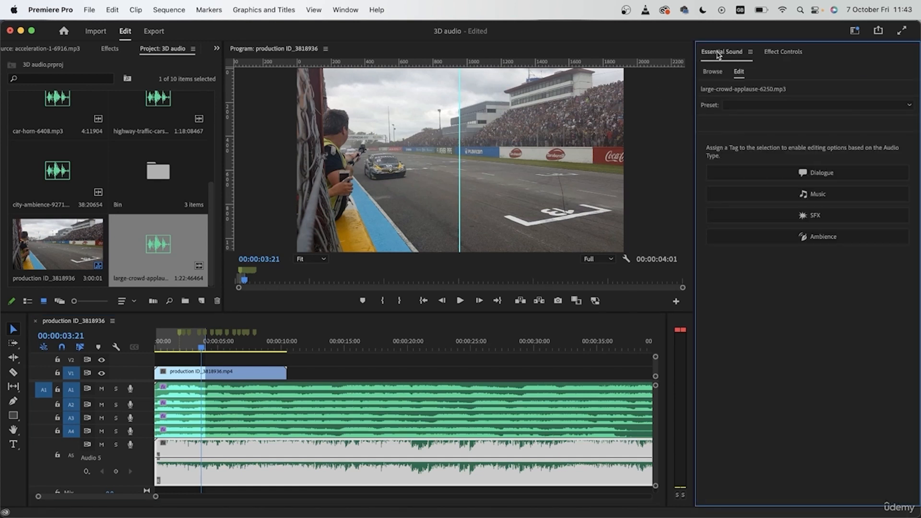
click(824, 220)
click(770, 125)
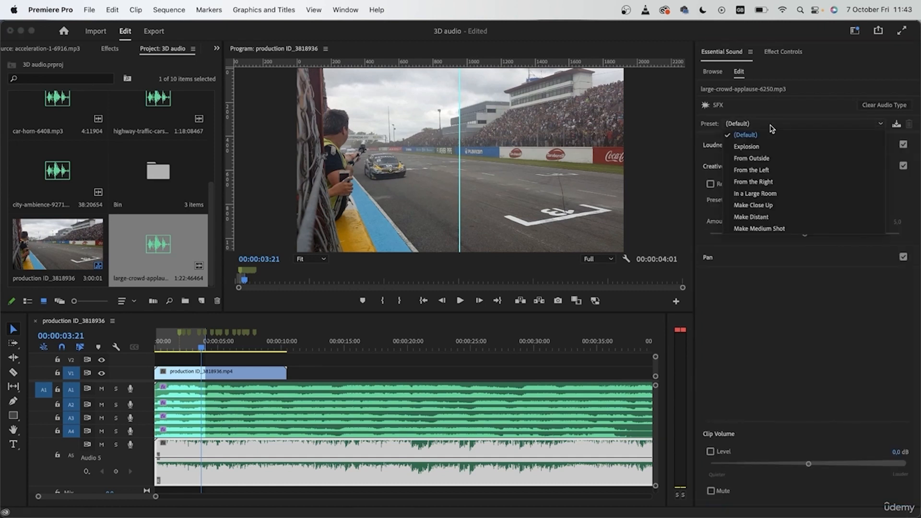
click(756, 221)
- Play the sequence to listen to the applause with the Make Distant preset, and return to the sequence start
click(112, 345)
key(space)
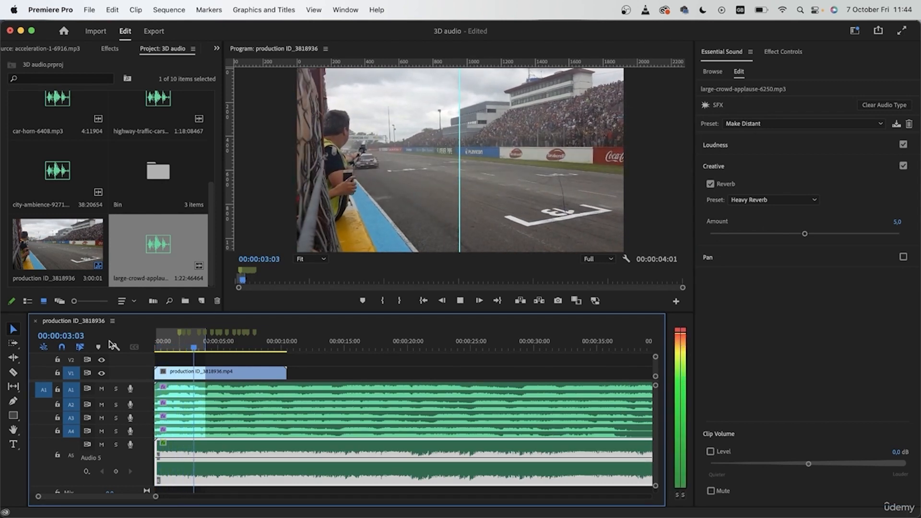
key(space)
key(Home)
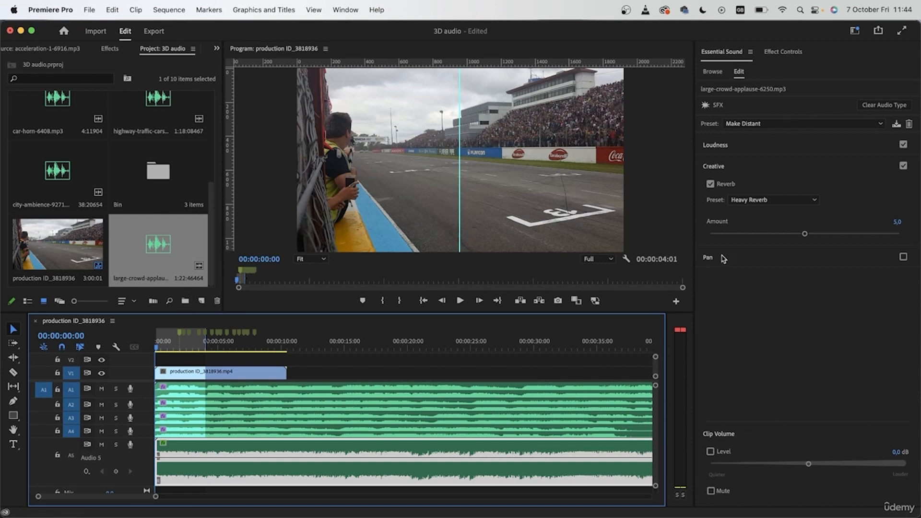
- Set the applause clip's reverb amount to 4.9 and its clip volume level to 1.2 dB during playback, and return to the start
click(805, 234)
drag(809, 463, 825, 464)
key(space)
drag(826, 464, 836, 464)
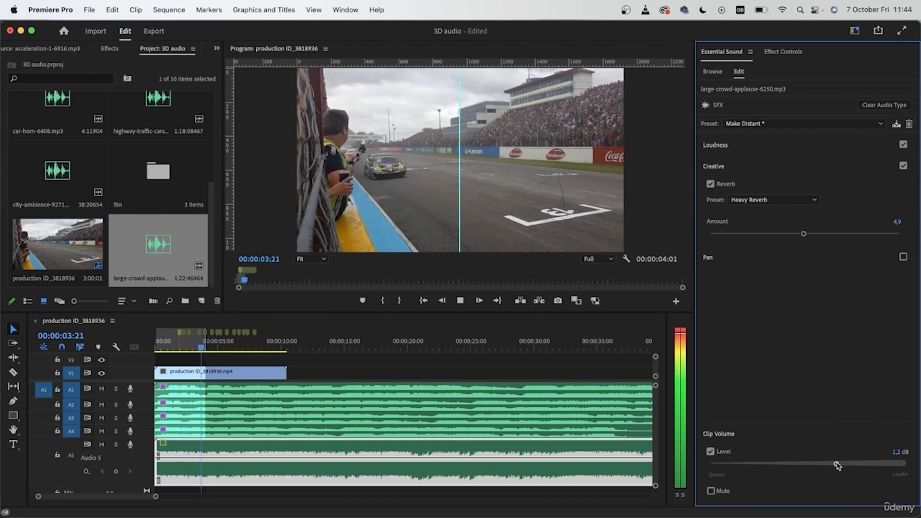
click(159, 348)
mouse_move(160, 347)
mouse_down()
mouse_move(202, 348)
mouse_move(156, 348)
mouse_up()
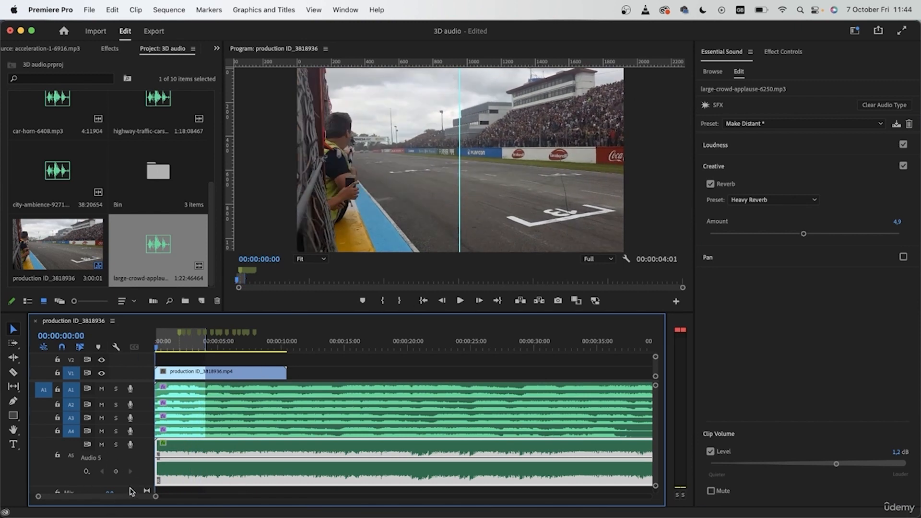
- Collapse track A5, duplicate its applause clip onto a new track A6, and select the copy
drag(128, 450, 129, 448)
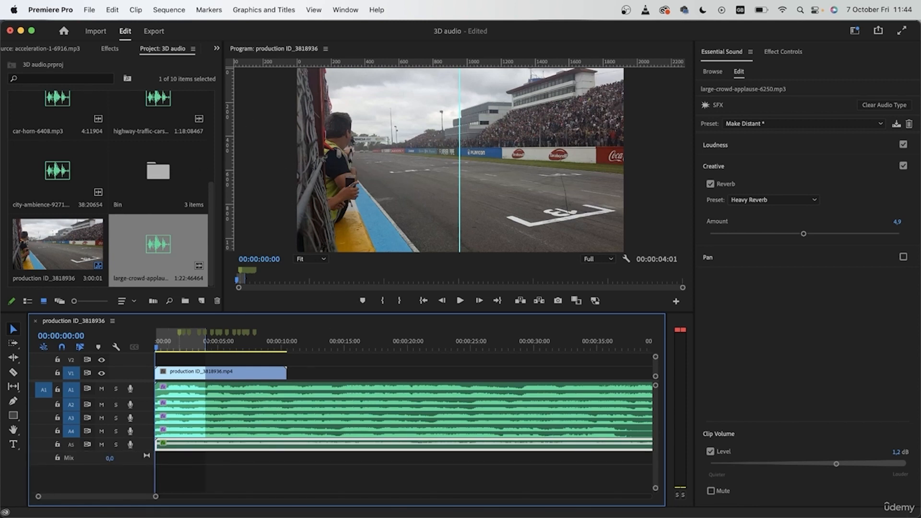
drag(182, 445, 179, 464)
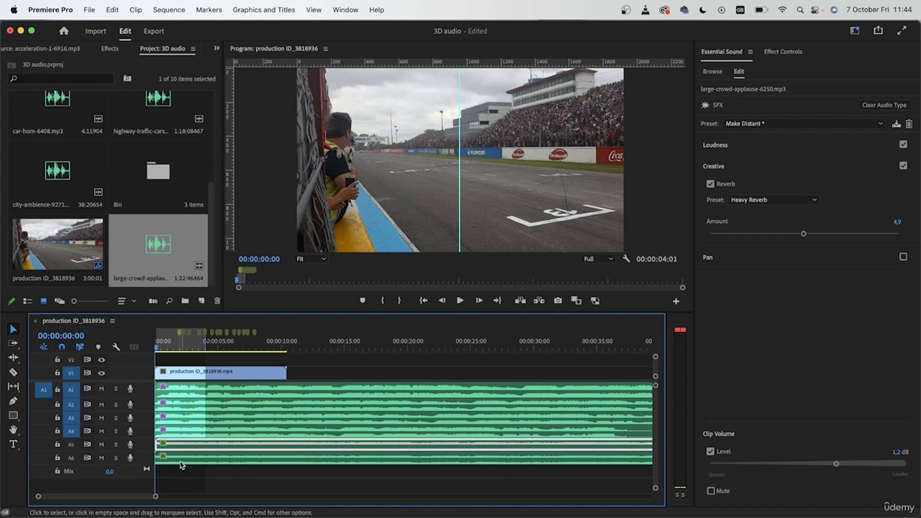
click(181, 462)
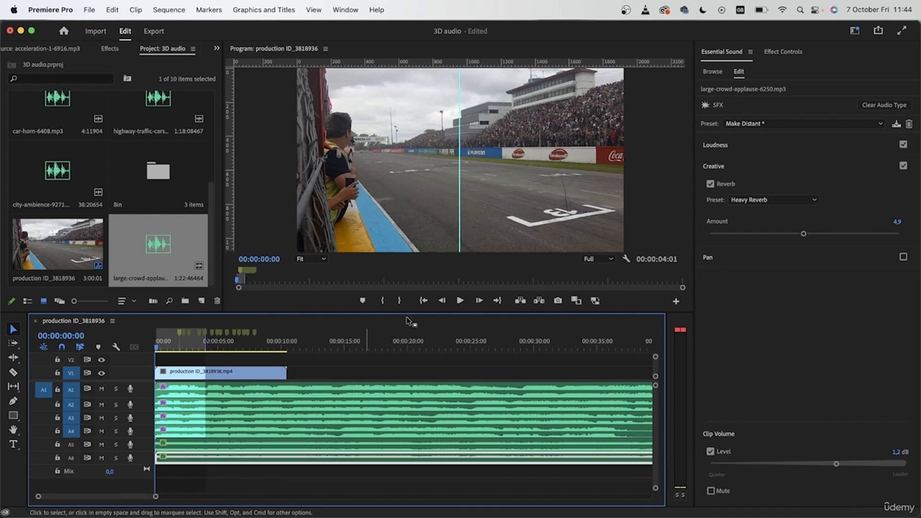
- Switch the A6 applause clip's reverb preset to Outside Reverb and raise its clip volume level to 12.5 dB, checking it in playback
click(775, 200)
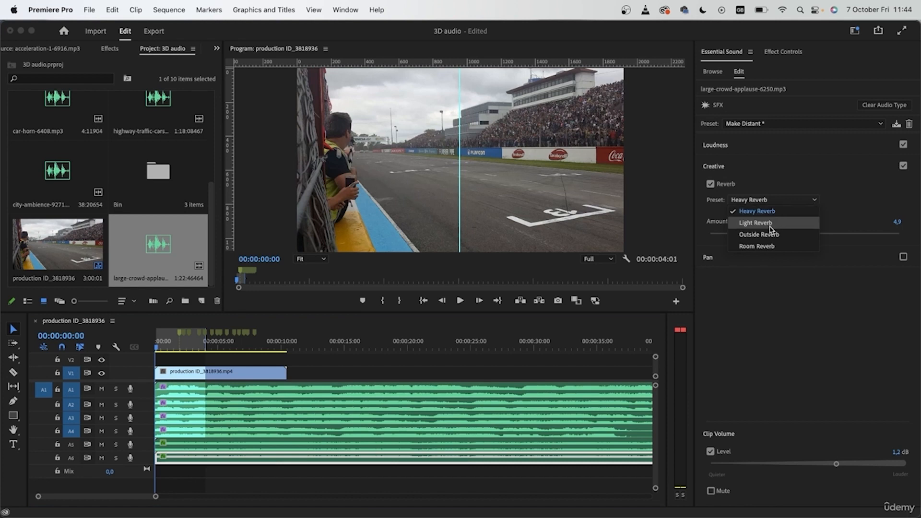
click(769, 235)
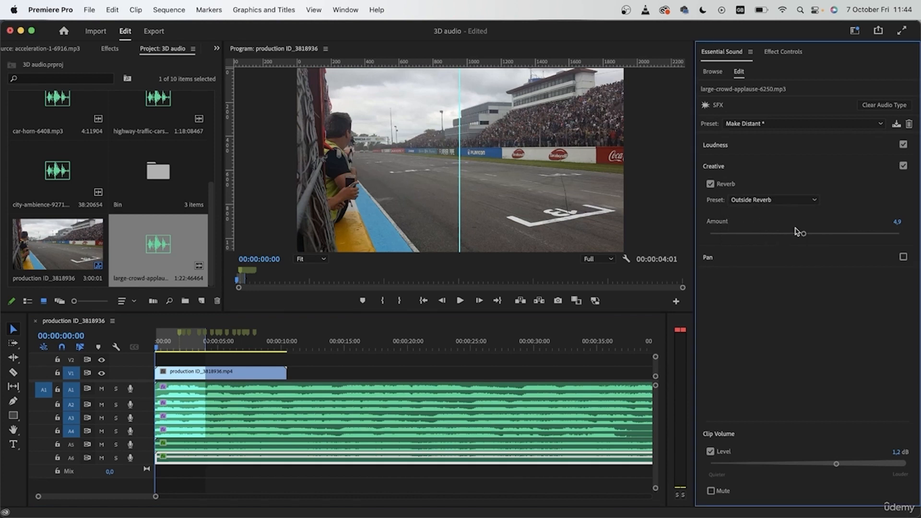
drag(837, 464, 907, 465)
key(space)
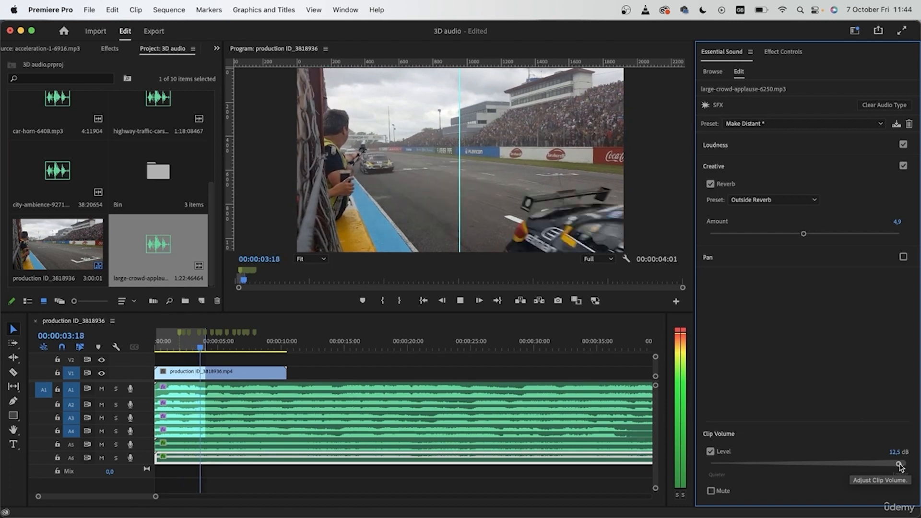
click(233, 485)
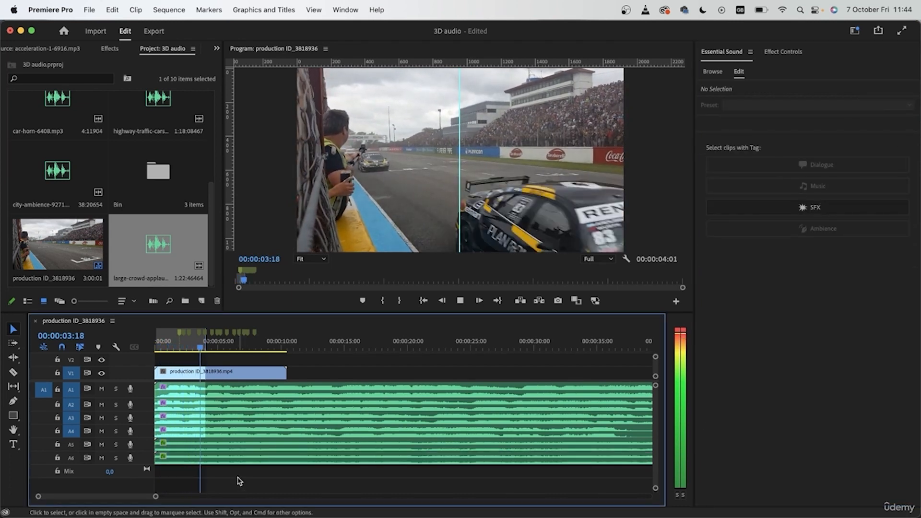
key(space)
- Check the A5 applause clip's sound settings, and play the sequence from 00:00:00:06 to about 00:00:03:12 with both applause layers
click(232, 446)
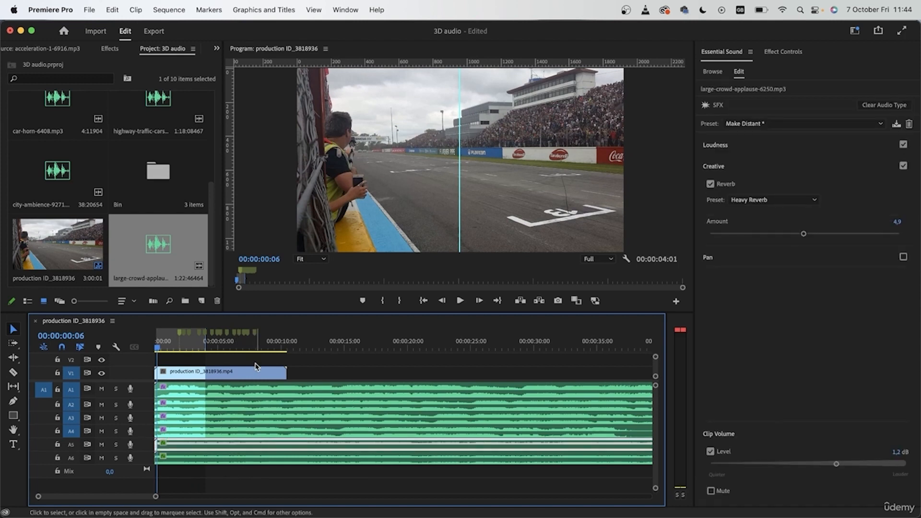
drag(156, 442, 201, 456)
click(225, 477)
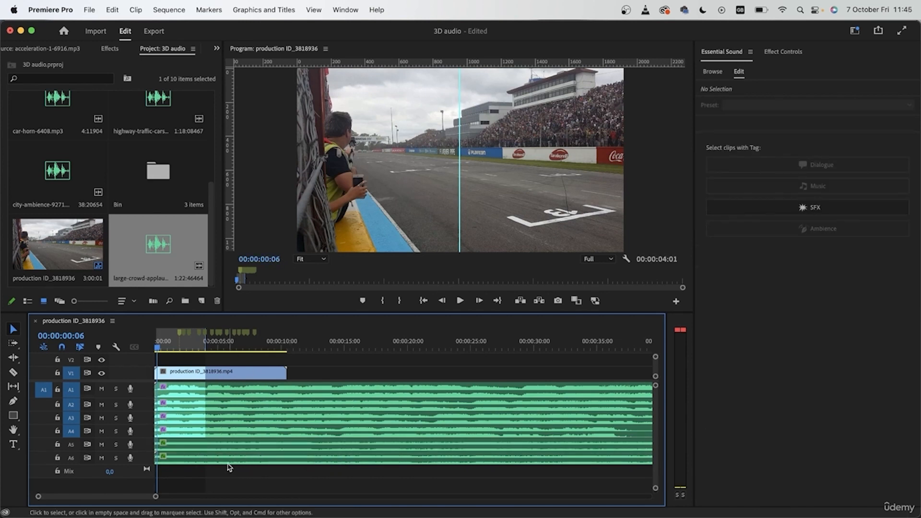
key(space)
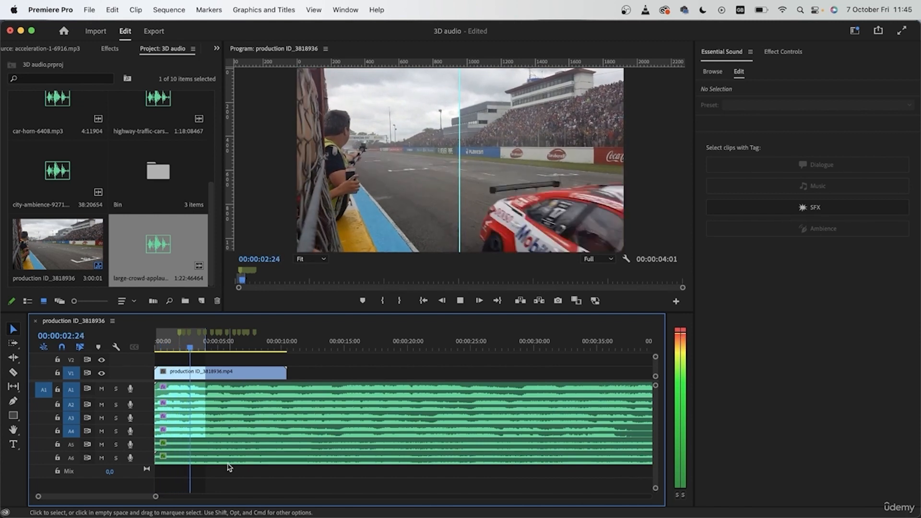
key(space)
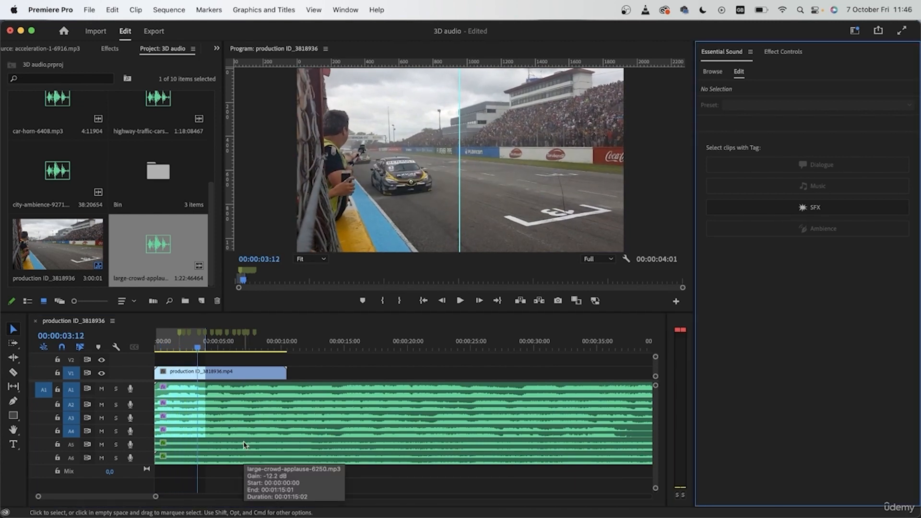